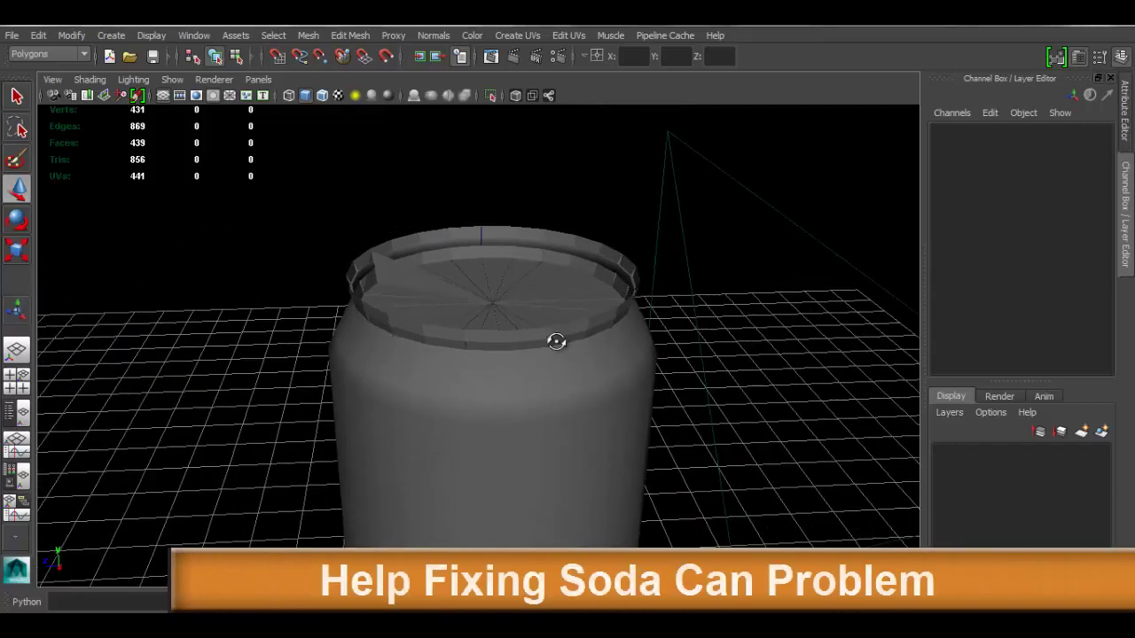
# Examine the soda can model from several angles, covering its body, rim and segmented lid.
pyautogui.keyDown('alt'); pyautogui.moveTo(556, 341); pyautogui.dragTo(599, 375); pyautogui.keyUp('alt')
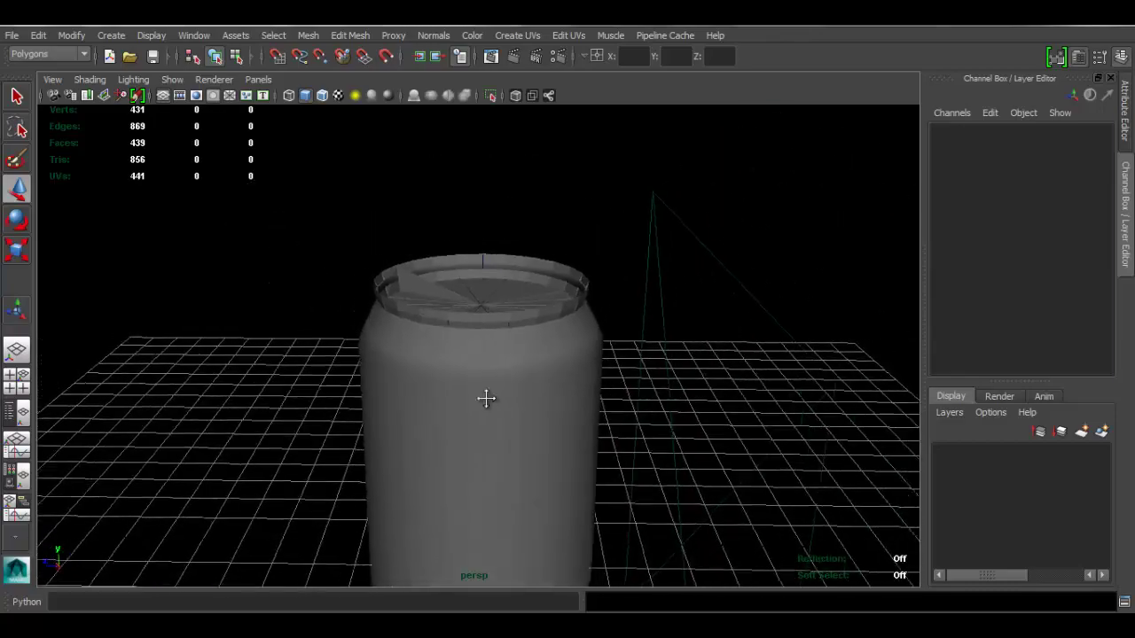
pyautogui.keyDown('alt'); pyautogui.moveTo(486, 398); pyautogui.dragTo(527, 398); pyautogui.keyUp('alt')
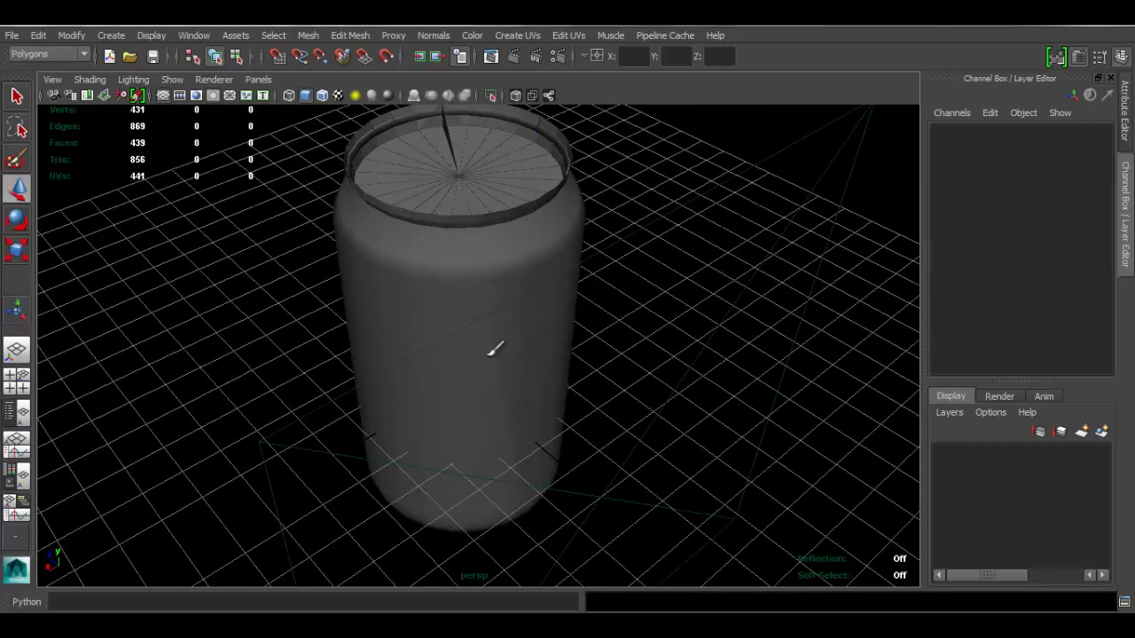
pyautogui.click(463, 332)
pyautogui.click(271, 267)
pyautogui.keyDown('alt'); pyautogui.moveTo(600, 260); pyautogui.dragTo(577, 329); pyautogui.keyUp('alt')
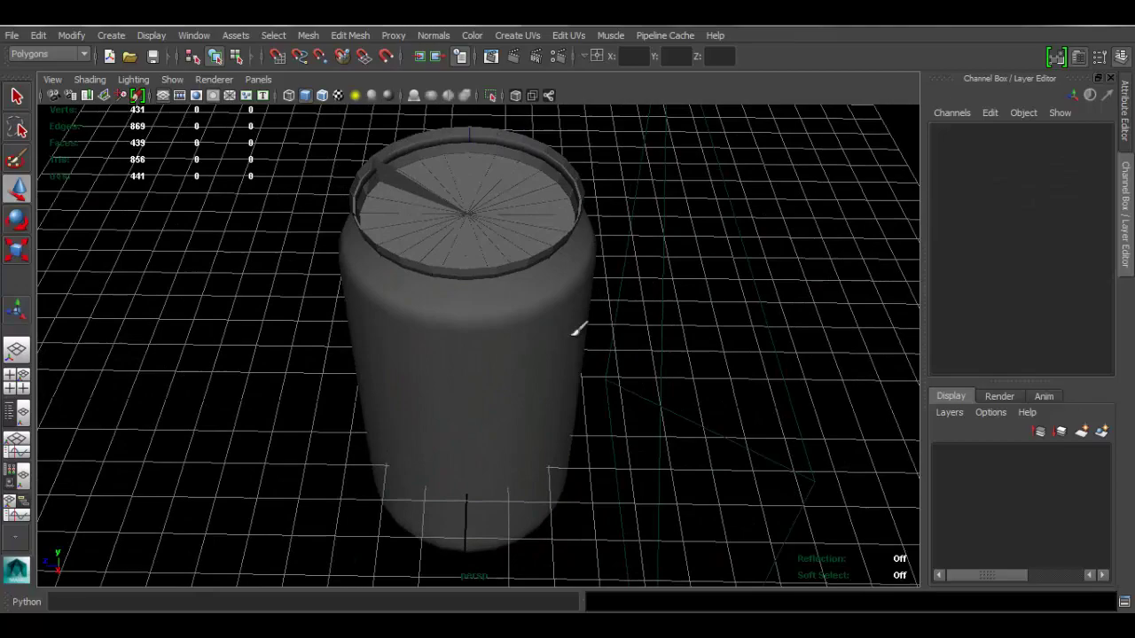
pyautogui.keyDown('alt'); pyautogui.moveTo(577, 329); pyautogui.dragTo(587, 412, button='middle'); pyautogui.keyUp('alt')
pyautogui.keyDown('alt'); pyautogui.moveTo(443, 381); pyautogui.dragTo(542, 389, button='right'); pyautogui.keyUp('alt')
pyautogui.keyDown('alt'); pyautogui.moveTo(543, 390); pyautogui.dragTo(620, 307); pyautogui.keyUp('alt')
pyautogui.scroll(2, 557, 361)
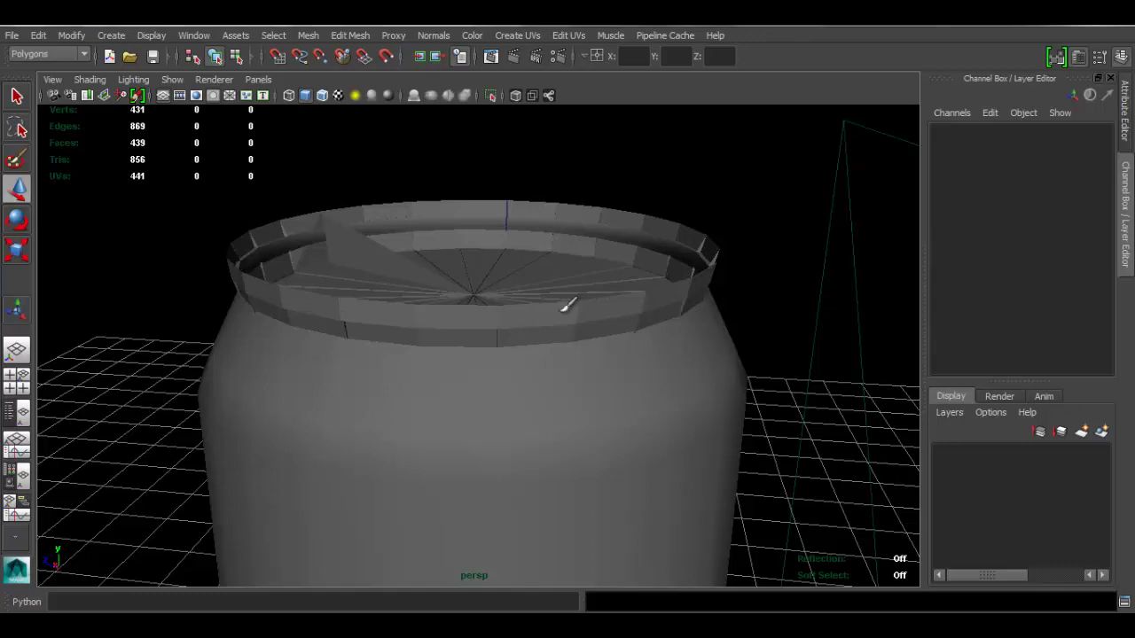
# Examine the can's rim and recessed lid up close for broken or gapped geometry.
pyautogui.keyDown('alt'); pyautogui.moveTo(633, 297); pyautogui.dragTo(519, 184); pyautogui.keyUp('alt')
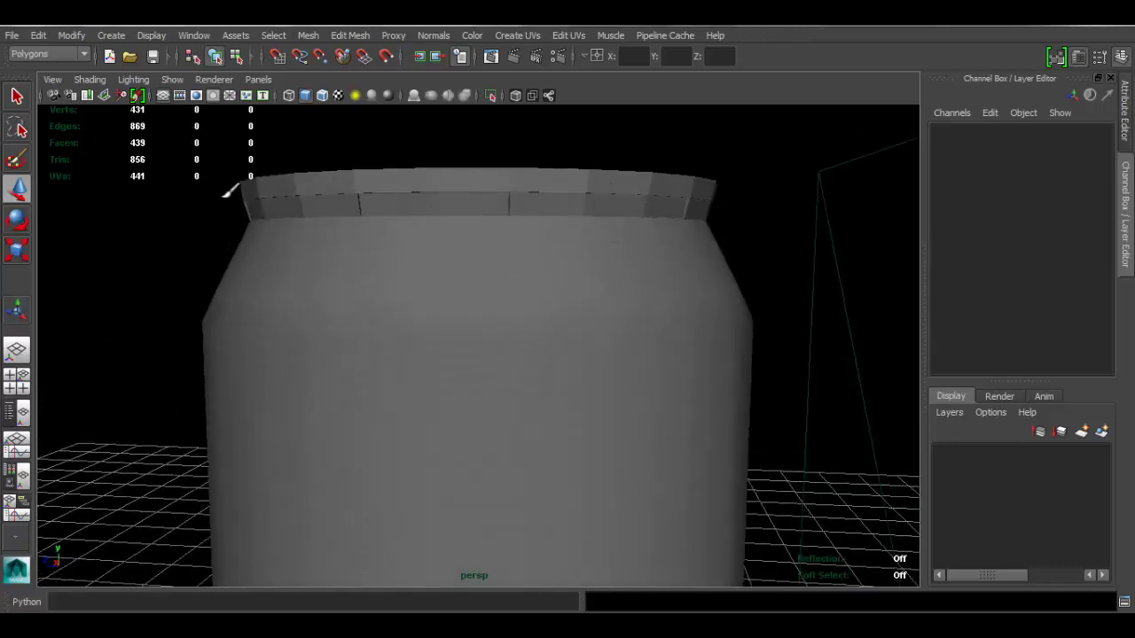
pyautogui.keyDown('alt'); pyautogui.moveTo(616, 195); pyautogui.dragTo(617, 406); pyautogui.keyUp('alt')
pyautogui.keyDown('alt'); pyautogui.moveTo(578, 385); pyautogui.dragTo(453, 303, button='right'); pyautogui.keyUp('alt')
pyautogui.scroll(2, 451, 302)
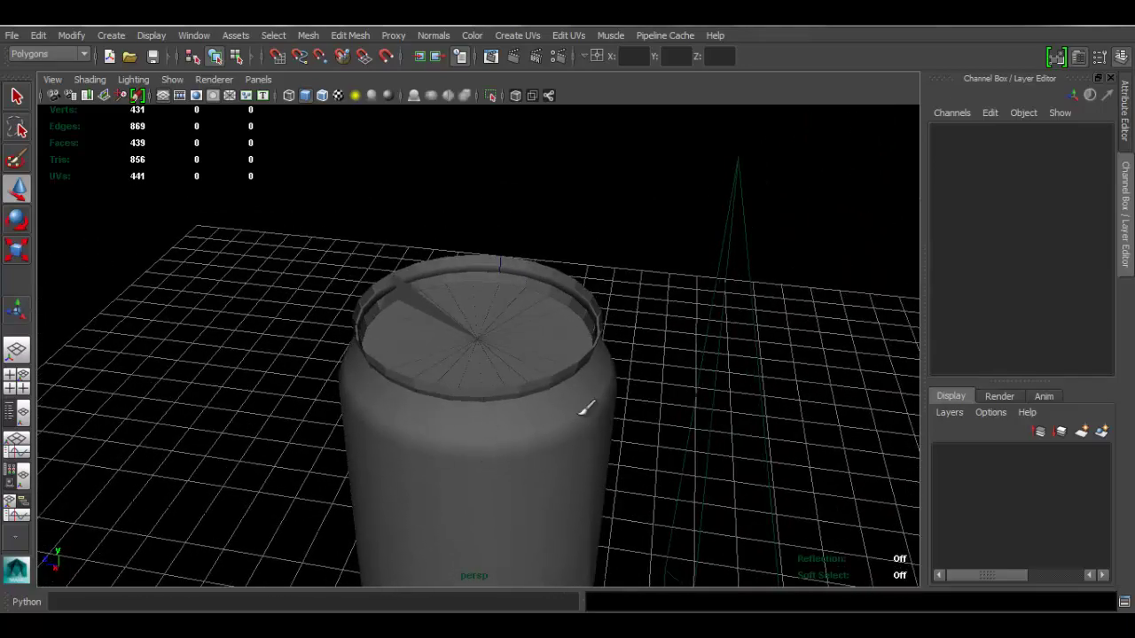
pyautogui.keyDown('alt'); pyautogui.moveTo(585, 408); pyautogui.dragTo(435, 359); pyautogui.keyUp('alt')
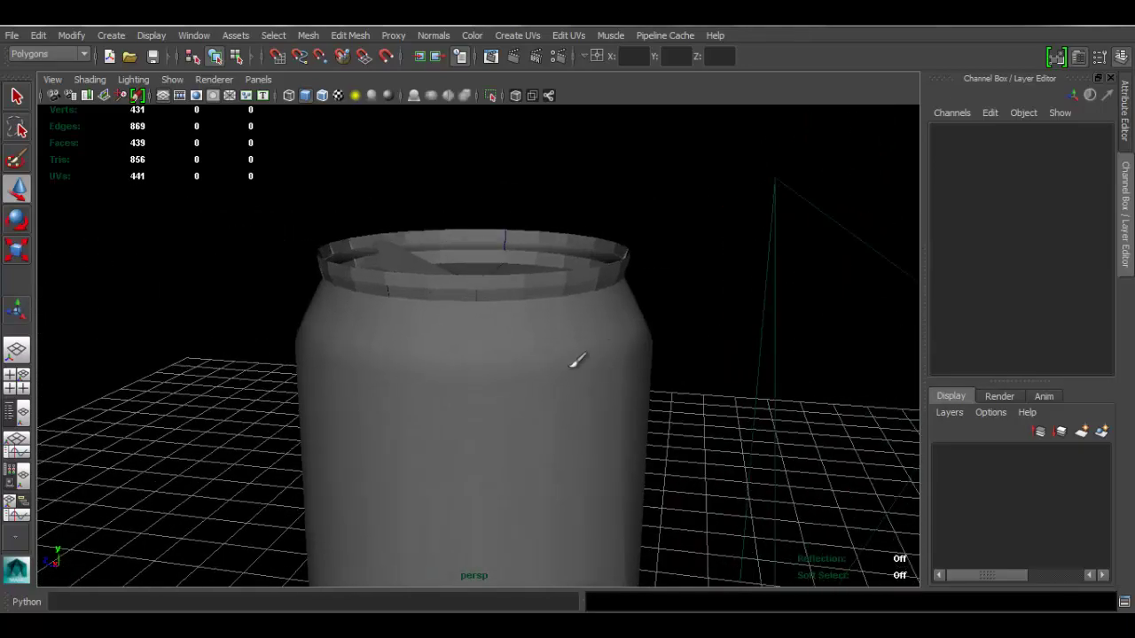
pyautogui.scroll(3, 599, 270)
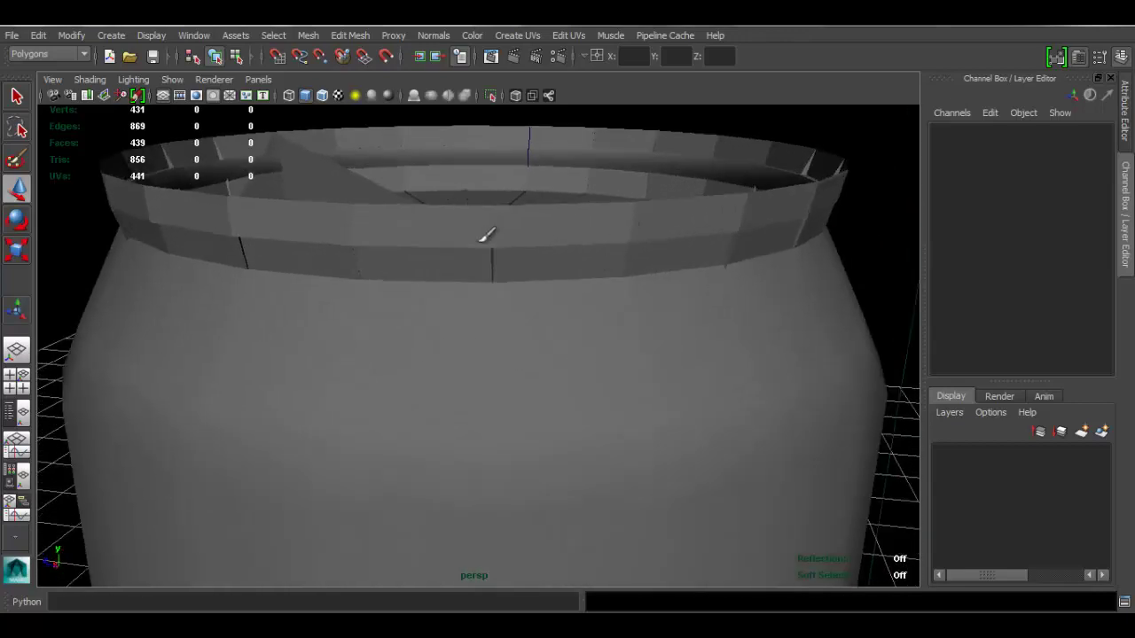
pyautogui.keyDown('alt'); pyautogui.moveTo(482, 236); pyautogui.dragTo(461, 328); pyautogui.keyUp('alt')
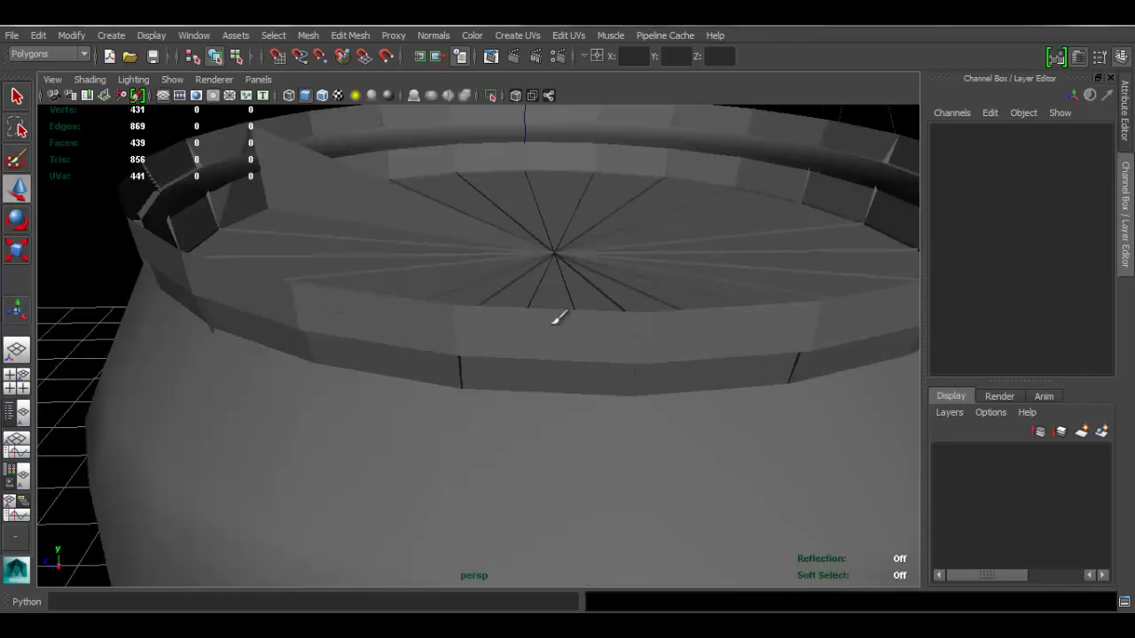
pyautogui.keyDown('alt'); pyautogui.moveTo(573, 328); pyautogui.dragTo(510, 333); pyautogui.keyUp('alt')
pyautogui.keyDown('alt'); pyautogui.moveTo(572, 346); pyautogui.dragTo(472, 248, button='right'); pyautogui.keyUp('alt')
pyautogui.keyDown('alt'); pyautogui.moveTo(470, 347); pyautogui.dragTo(454, 284); pyautogui.keyUp('alt')
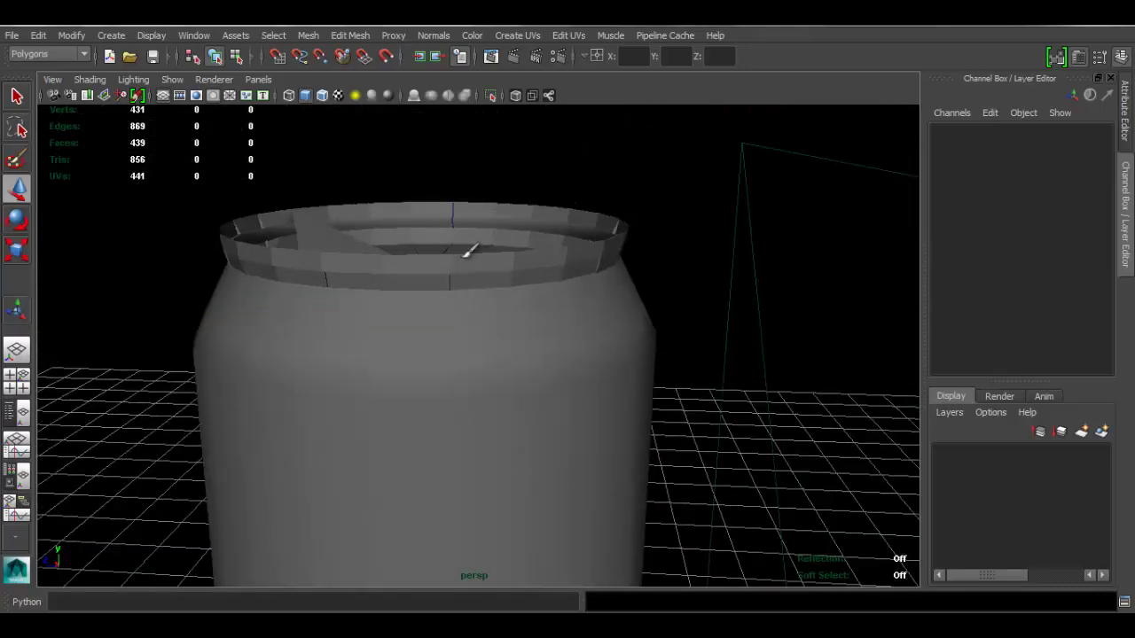
# Select the can mesh, switch to face selection and select a face in the lower band of the rim.
pyautogui.keyDown('alt'); pyautogui.moveTo(474, 268); pyautogui.dragTo(594, 260, button='right'); pyautogui.keyUp('alt')
pyautogui.click(518, 284)
pyautogui.keyDown('alt'); pyautogui.moveTo(508, 293); pyautogui.dragTo(520, 357); pyautogui.keyUp('alt')
pyautogui.keyDown('alt'); pyautogui.moveTo(425, 405); pyautogui.dragTo(510, 393, button='right'); pyautogui.keyUp('alt')
pyautogui.moveTo(508, 397)
pyautogui.keyDown('alt'); pyautogui.mouseDown()
pyautogui.moveTo(511, 413)
pyautogui.moveTo(513, 386)
pyautogui.mouseUp(); pyautogui.keyUp('alt')
pyautogui.keyDown('alt'); pyautogui.moveTo(514, 384); pyautogui.dragTo(458, 327, button='right'); pyautogui.keyUp('alt')
pyautogui.keyDown('alt'); pyautogui.moveTo(458, 327); pyautogui.dragTo(385, 268); pyautogui.keyUp('alt')
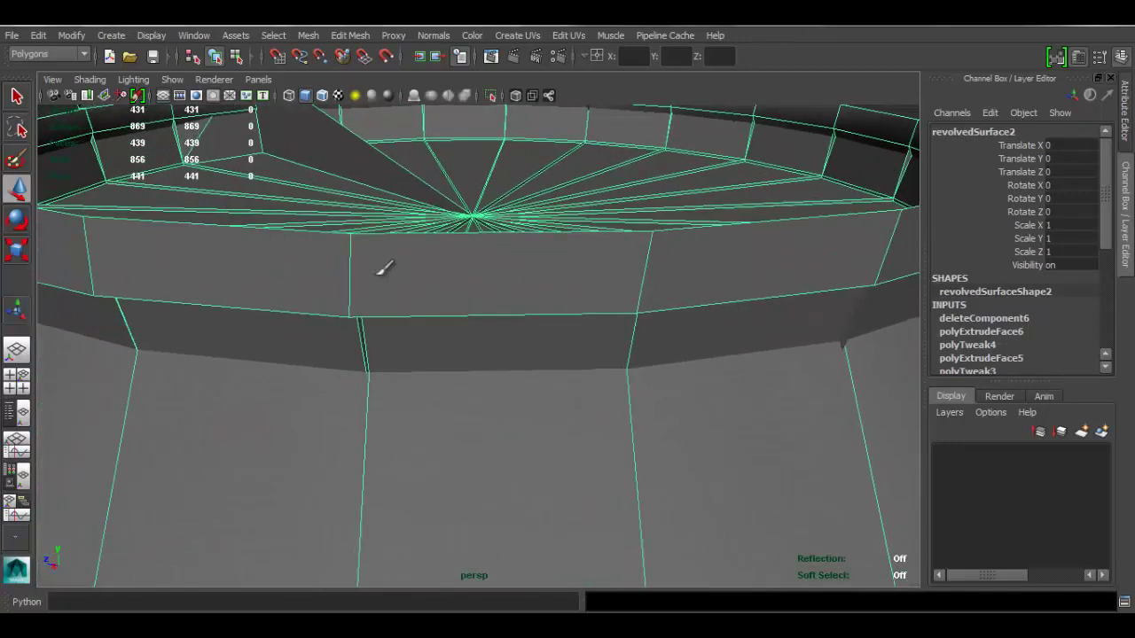
pyautogui.rightClick(380, 264)
pyautogui.click(376, 292)
pyautogui.click(371, 330)
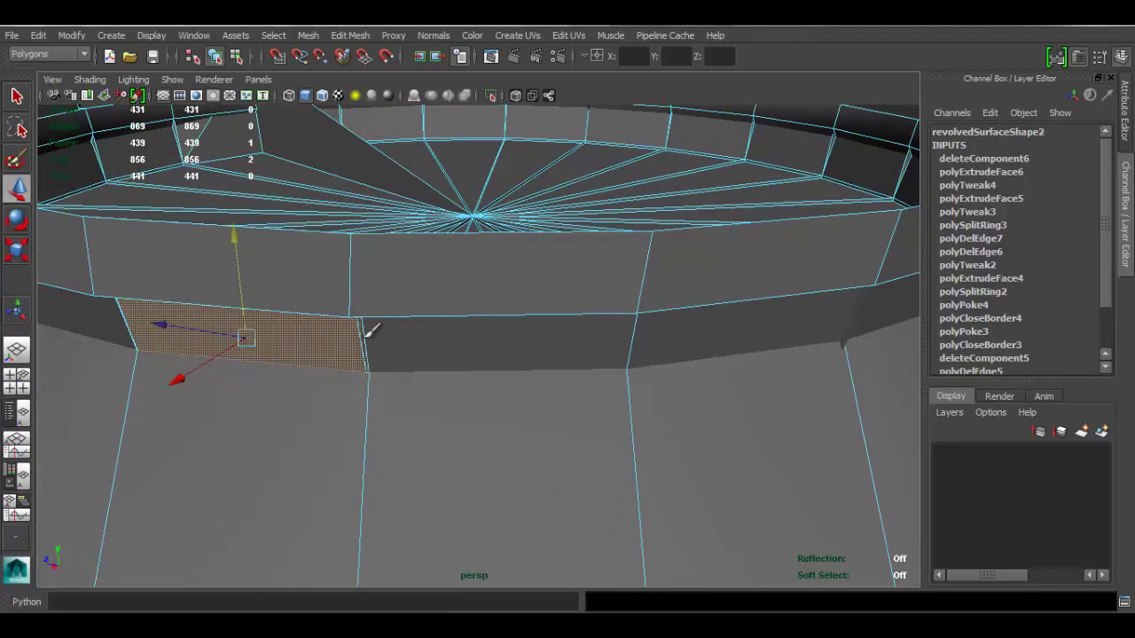
# Check the rim faces on both sides of the narrow vertical gap by selecting them in turn.
pyautogui.moveTo(397, 326)
pyautogui.keyDown('alt'); pyautogui.mouseDown()
pyautogui.moveTo(760, 316)
pyautogui.moveTo(673, 283)
pyautogui.moveTo(574, 309)
pyautogui.mouseUp(); pyautogui.keyUp('alt')
pyautogui.keyDown('alt'); pyautogui.moveTo(620, 438); pyautogui.dragTo(599, 213); pyautogui.keyUp('alt')
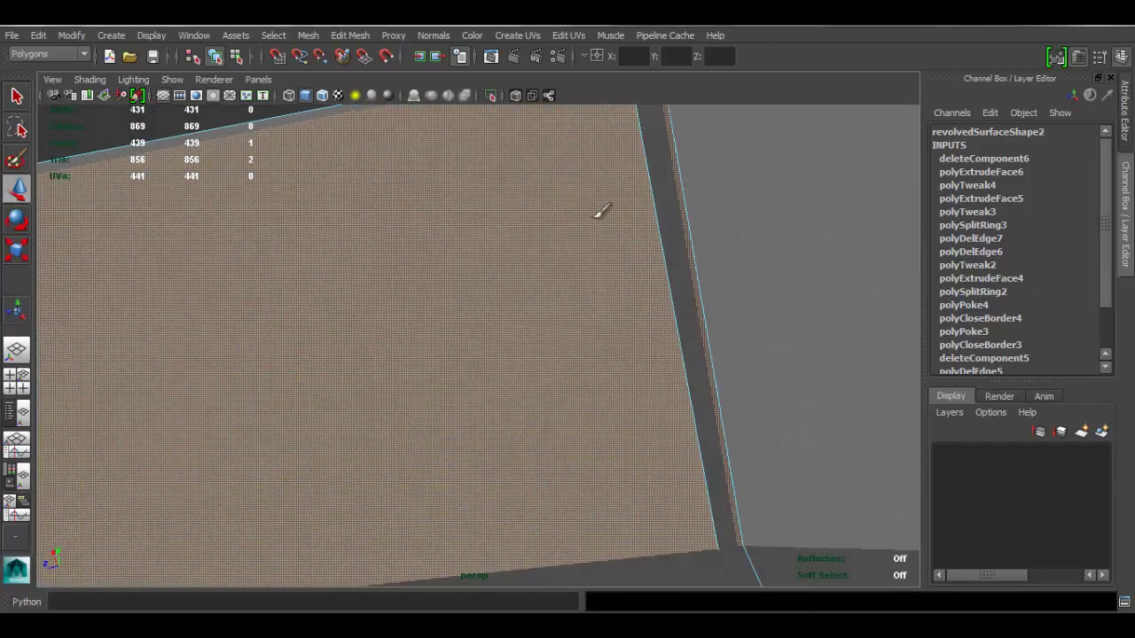
pyautogui.click(793, 274)
pyautogui.click(703, 329)
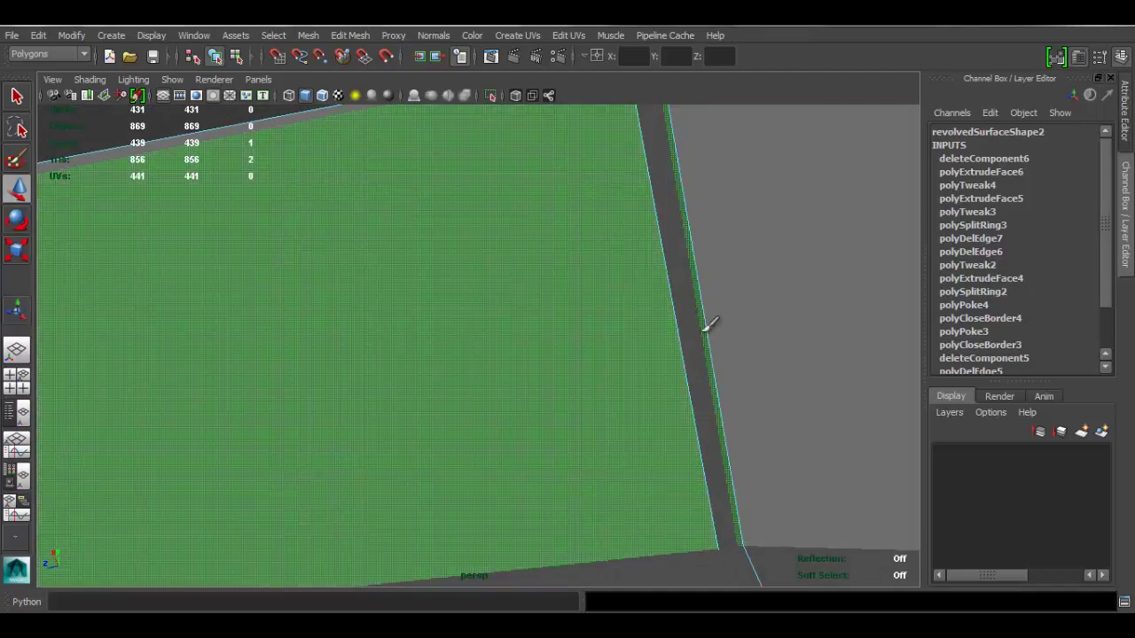
pyautogui.click(769, 334)
pyautogui.hotkey('ctrl', 'z')
pyautogui.keyDown('shift'); pyautogui.doubleClick(759, 300); pyautogui.keyUp('shift')
pyautogui.click(755, 294)
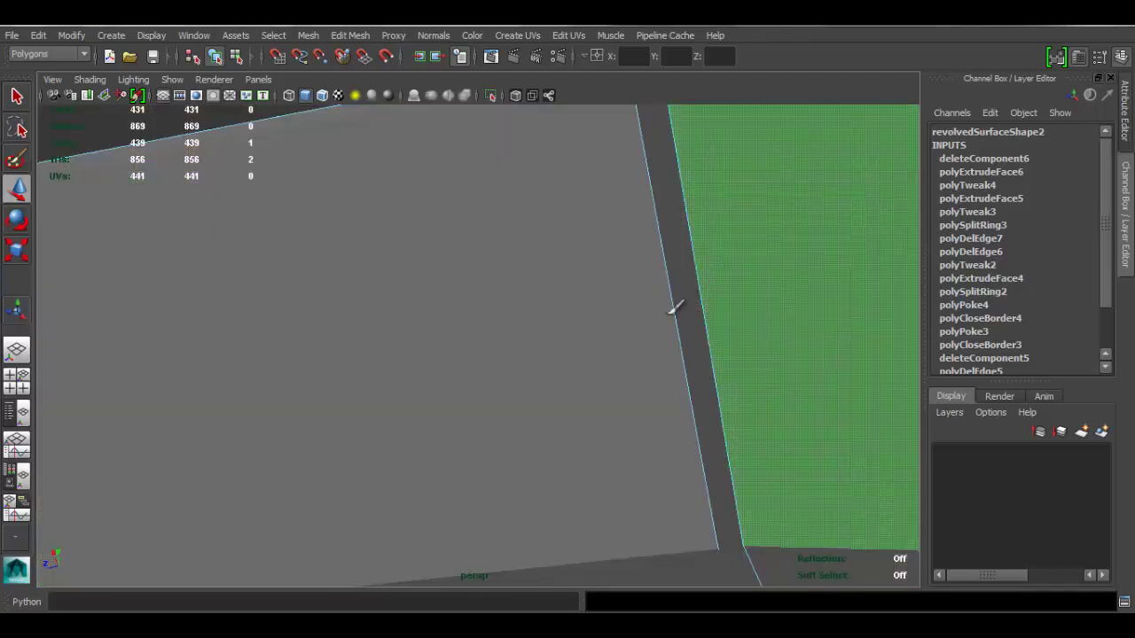
pyautogui.click(700, 331)
# Examine the gap around the selected lower rim face from below and from the sides.
pyautogui.keyDown('alt'); pyautogui.moveTo(692, 342); pyautogui.dragTo(492, 354); pyautogui.keyUp('alt')
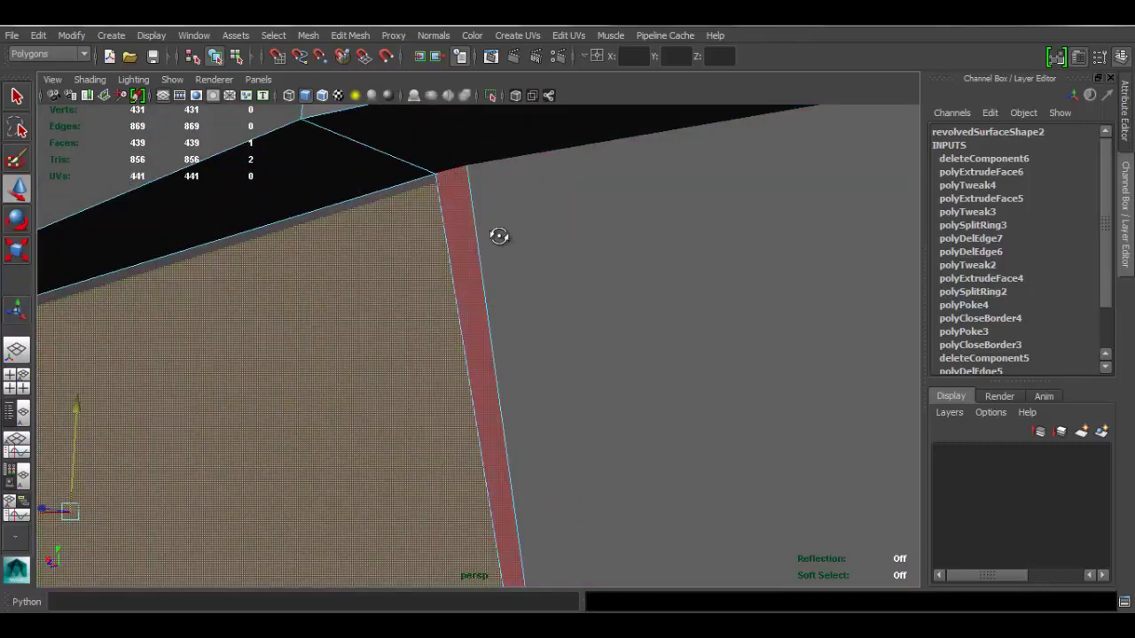
pyautogui.keyDown('alt'); pyautogui.moveTo(499, 236); pyautogui.dragTo(654, 268); pyautogui.keyUp('alt')
pyautogui.scroll(-6, 667, 274)
pyautogui.keyDown('alt'); pyautogui.moveTo(555, 301); pyautogui.dragTo(560, 451); pyautogui.keyUp('alt')
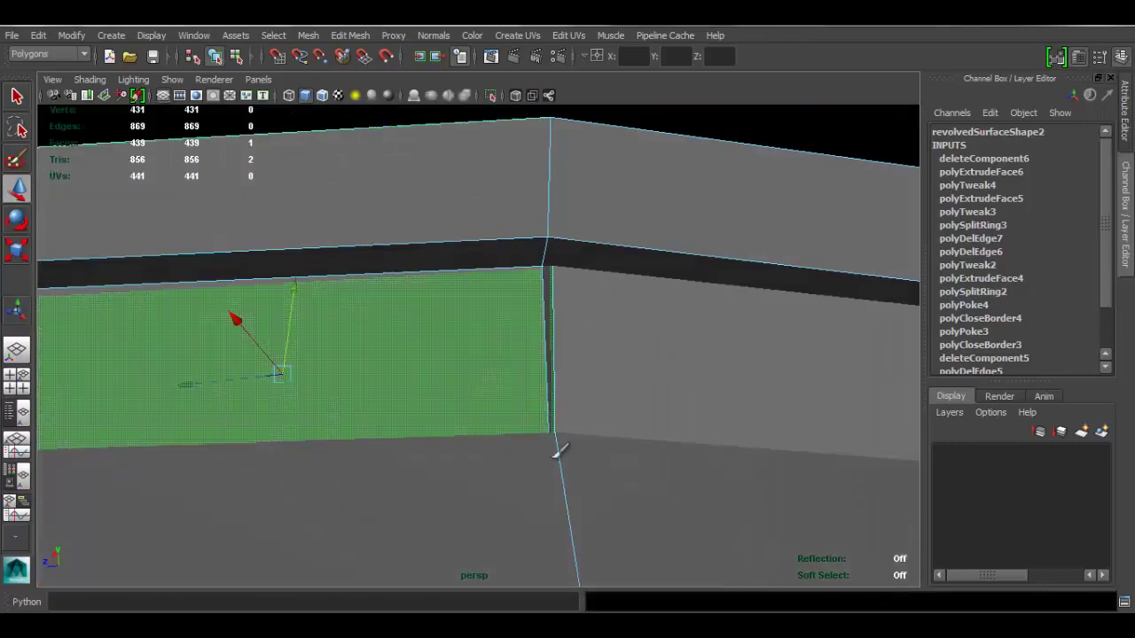
pyautogui.moveTo(567, 302)
pyautogui.keyDown('alt'); pyautogui.mouseDown()
pyautogui.moveTo(552, 248)
pyautogui.moveTo(552, 157)
pyautogui.moveTo(550, 393)
pyautogui.moveTo(574, 228)
pyautogui.moveTo(506, 240)
pyautogui.moveTo(520, 261)
pyautogui.moveTo(539, 262)
pyautogui.moveTo(358, 352)
pyautogui.mouseUp(); pyautogui.keyUp('alt')
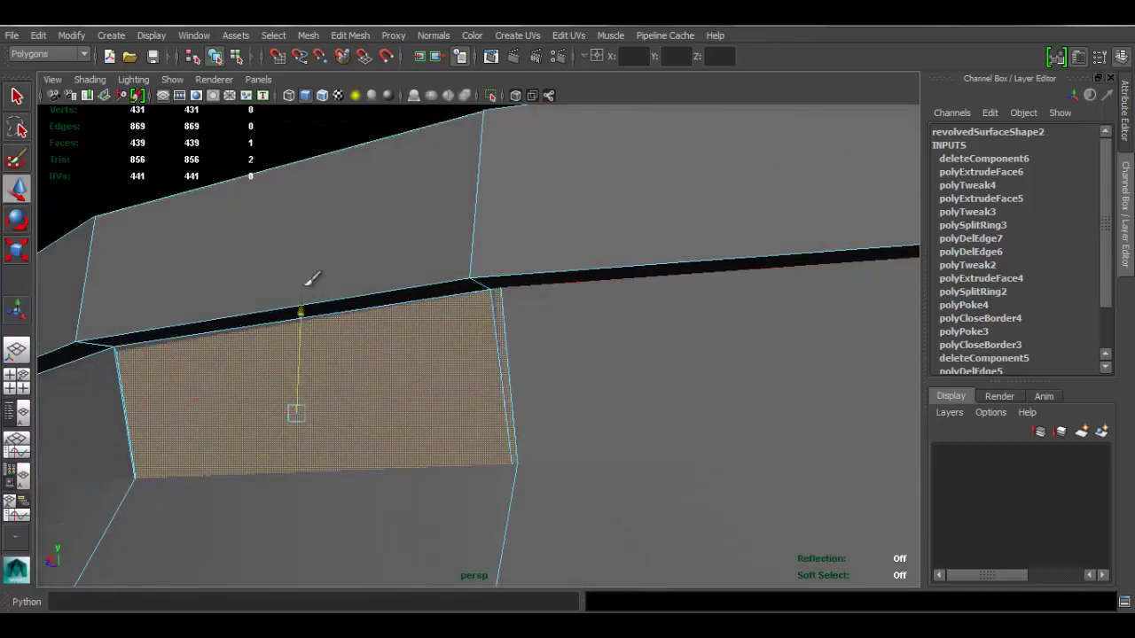
# Move the lower rim face up and down along the vertical axis, leaving it raised, to test its connections.
pyautogui.moveTo(312, 279); pyautogui.dragTo(312, 221)
pyautogui.moveTo(309, 169)
pyautogui.mouseDown()
pyautogui.moveTo(331, 360)
pyautogui.moveTo(344, 226)
pyautogui.moveTo(334, 305)
pyautogui.mouseUp()
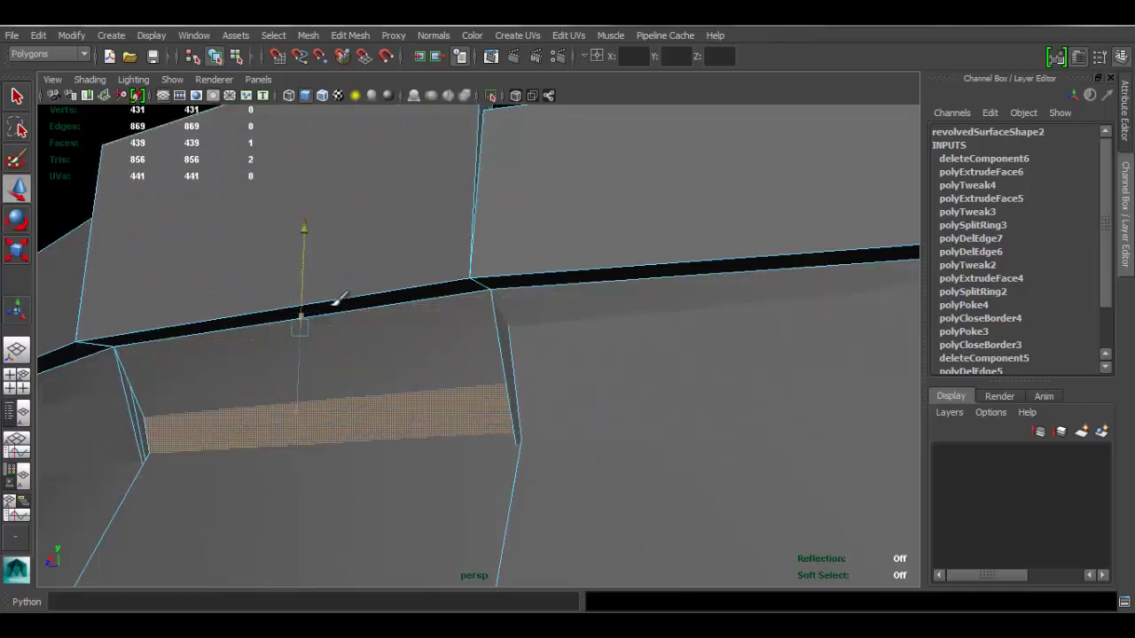
pyautogui.moveTo(340, 300); pyautogui.dragTo(341, 519, button='middle')
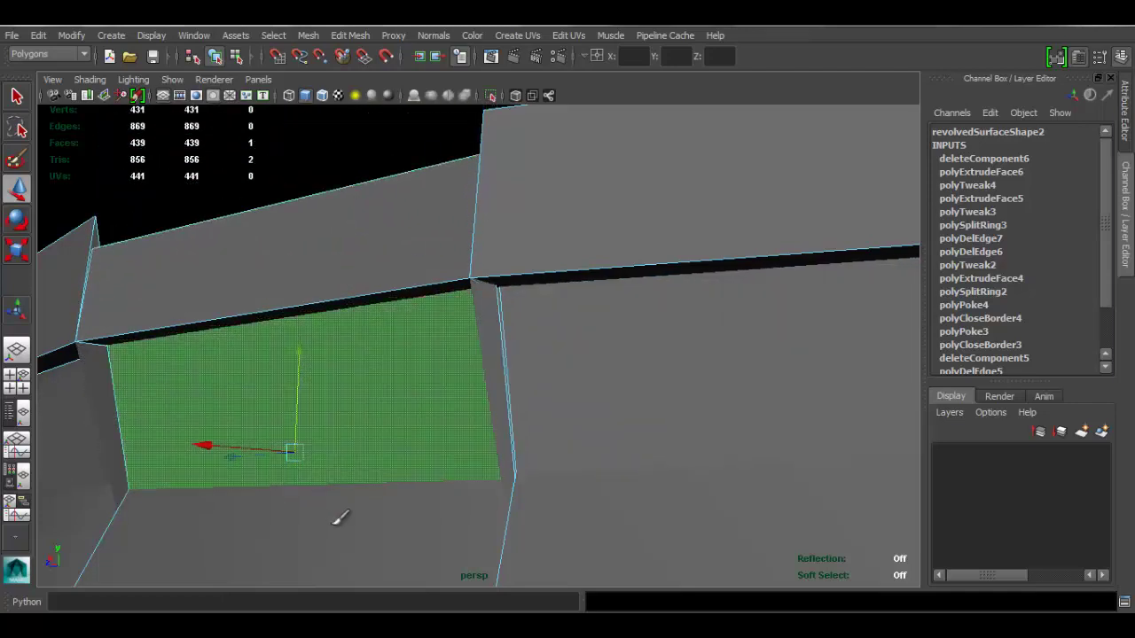
pyautogui.click(299, 350)
pyautogui.moveTo(310, 297); pyautogui.dragTo(290, 151, button='middle')
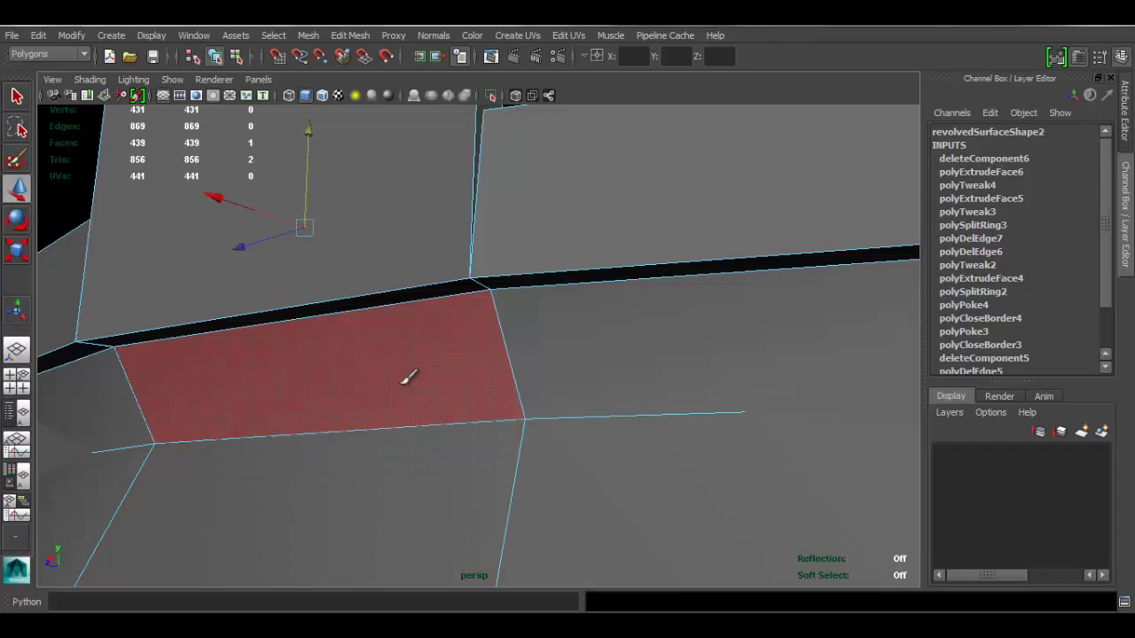
pyautogui.moveTo(381, 493)
pyautogui.mouseDown()
pyautogui.moveTo(396, 314)
pyautogui.moveTo(455, 213)
pyautogui.mouseUp()
# Shift the raised rim face horizontally to expose the gap beside the neighbouring rim segment.
pyautogui.keyDown('alt'); pyautogui.moveTo(527, 250); pyautogui.dragTo(532, 350); pyautogui.keyUp('alt')
pyautogui.keyDown('alt'); pyautogui.moveTo(532, 350); pyautogui.dragTo(410, 274, button='right'); pyautogui.keyUp('alt')
pyautogui.keyDown('alt'); pyautogui.moveTo(410, 273); pyautogui.dragTo(510, 308); pyautogui.keyUp('alt')
pyautogui.moveTo(438, 293); pyautogui.dragTo(352, 296)
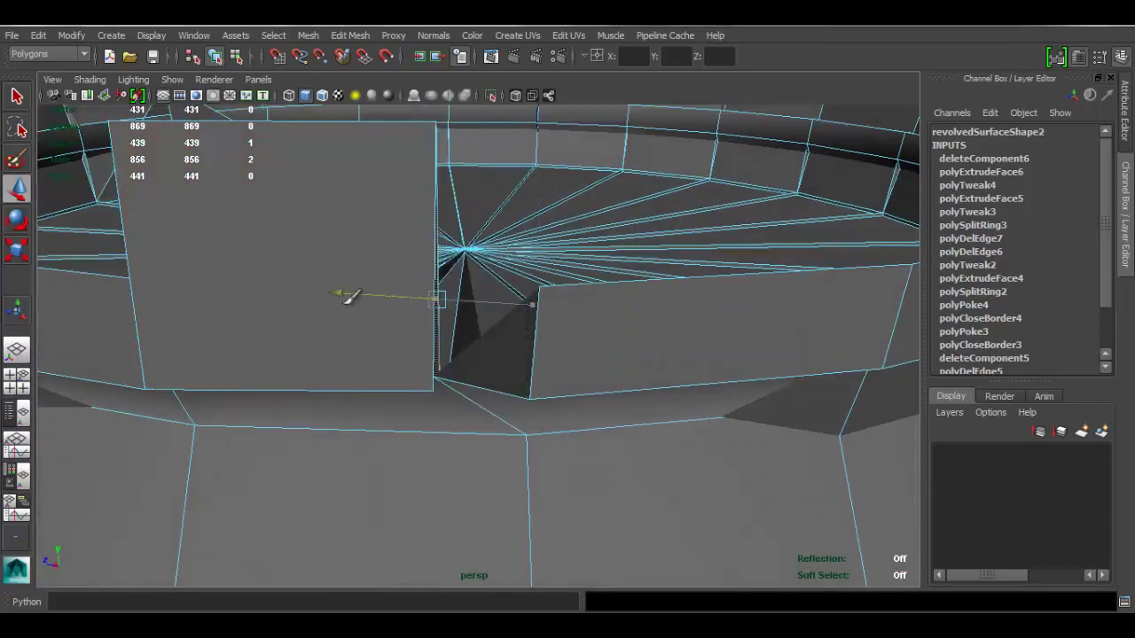
pyautogui.click(601, 335)
pyautogui.click(355, 292)
# Select the raised wedge face on the lid, pull it out horizontally and inspect the geometry around it.
pyautogui.keyDown('alt'); pyautogui.moveTo(620, 271); pyautogui.dragTo(585, 275); pyautogui.keyUp('alt')
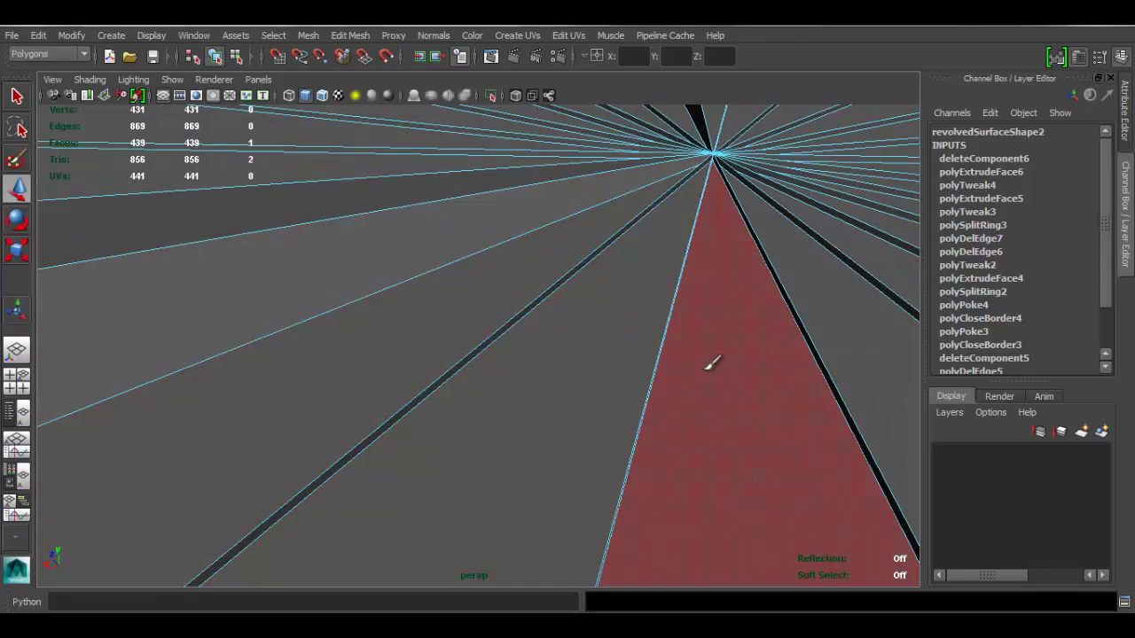
pyautogui.keyDown('alt'); pyautogui.moveTo(712, 364); pyautogui.dragTo(512, 264); pyautogui.keyUp('alt')
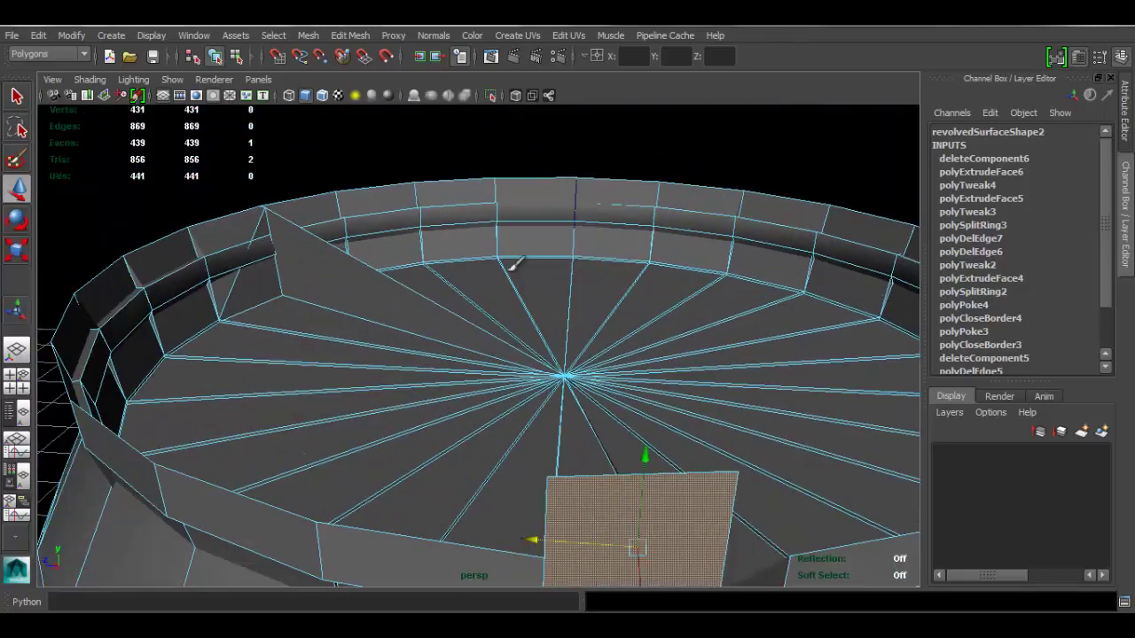
pyautogui.click(363, 289)
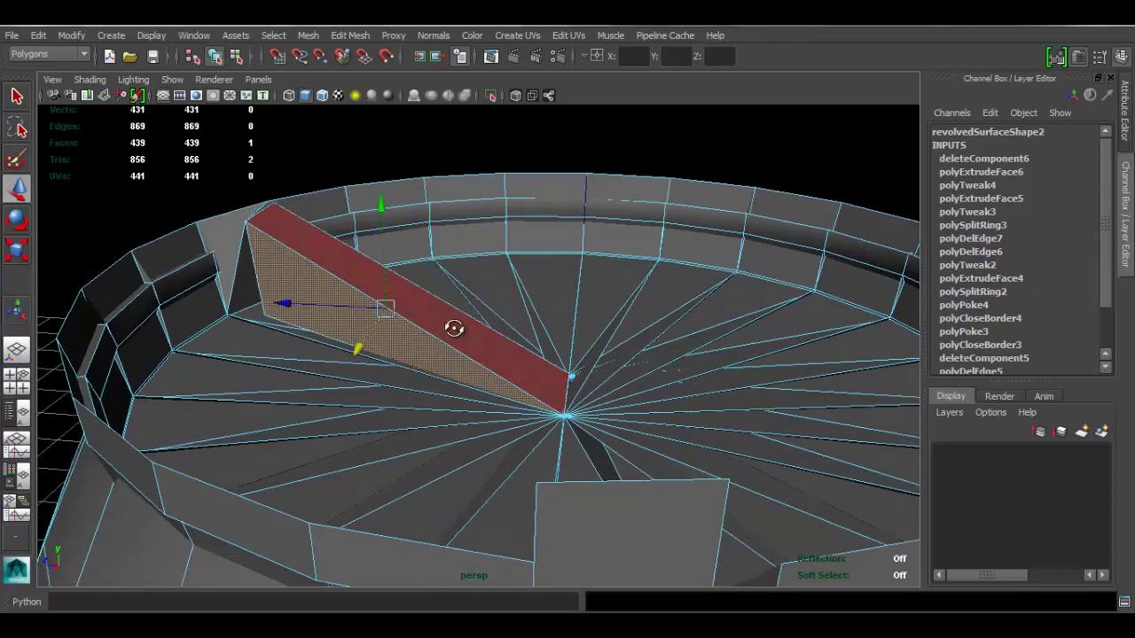
pyautogui.keyDown('alt'); pyautogui.moveTo(452, 329); pyautogui.dragTo(492, 279); pyautogui.keyUp('alt')
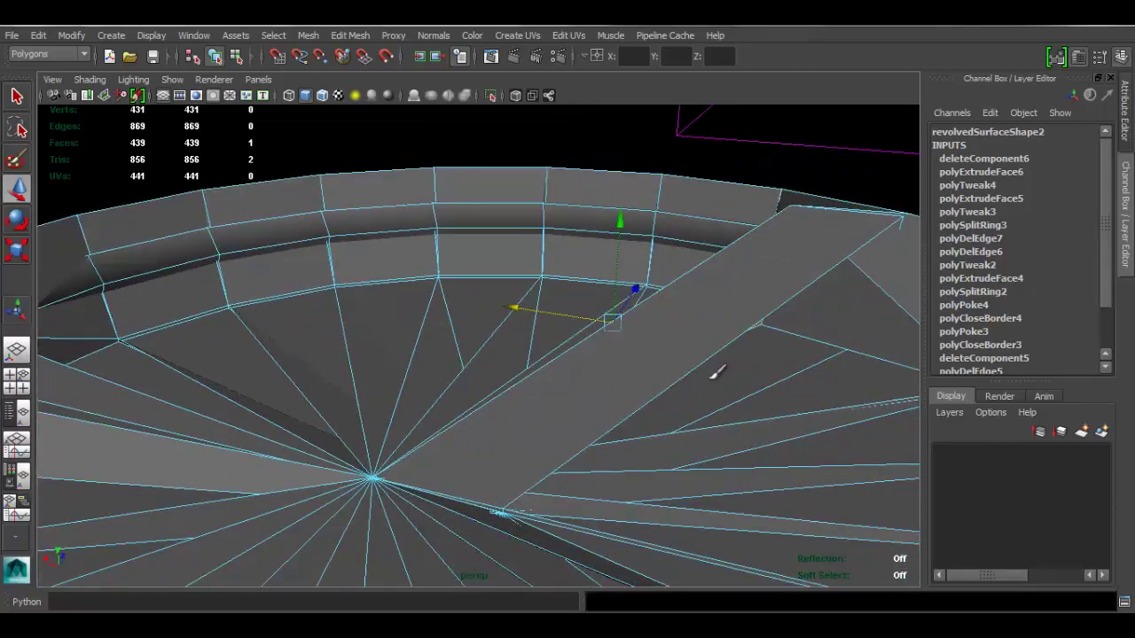
pyautogui.keyDown('alt'); pyautogui.moveTo(716, 372); pyautogui.dragTo(514, 260); pyautogui.keyUp('alt')
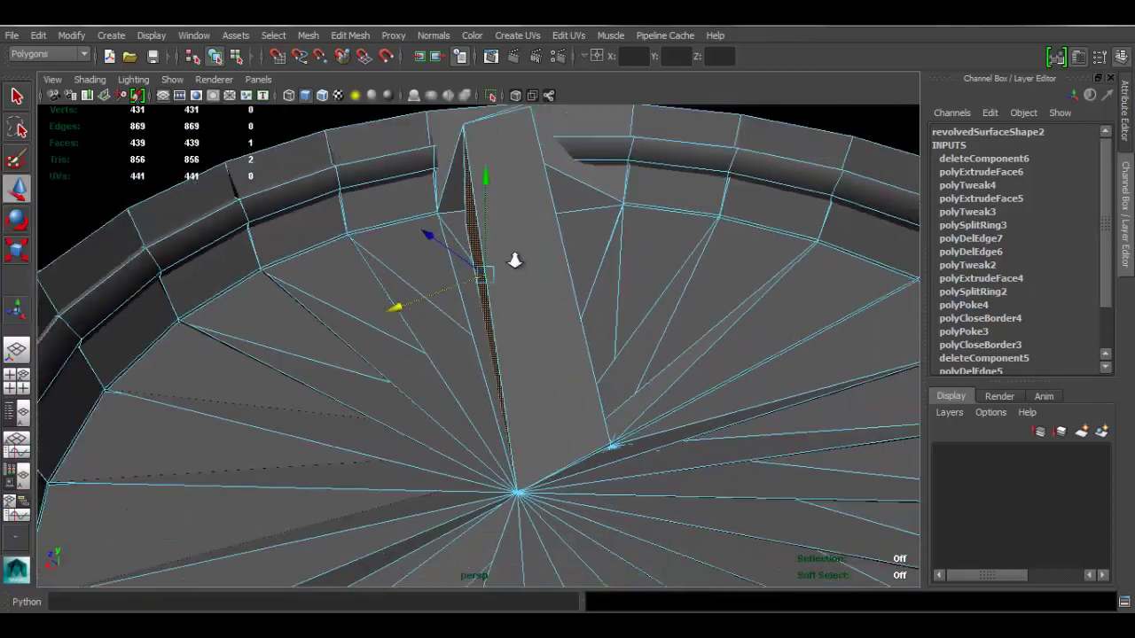
pyautogui.keyDown('alt'); pyautogui.moveTo(514, 261); pyautogui.dragTo(452, 239, button='right'); pyautogui.keyUp('alt')
pyautogui.keyDown('alt'); pyautogui.moveTo(612, 381); pyautogui.dragTo(635, 348); pyautogui.keyUp('alt')
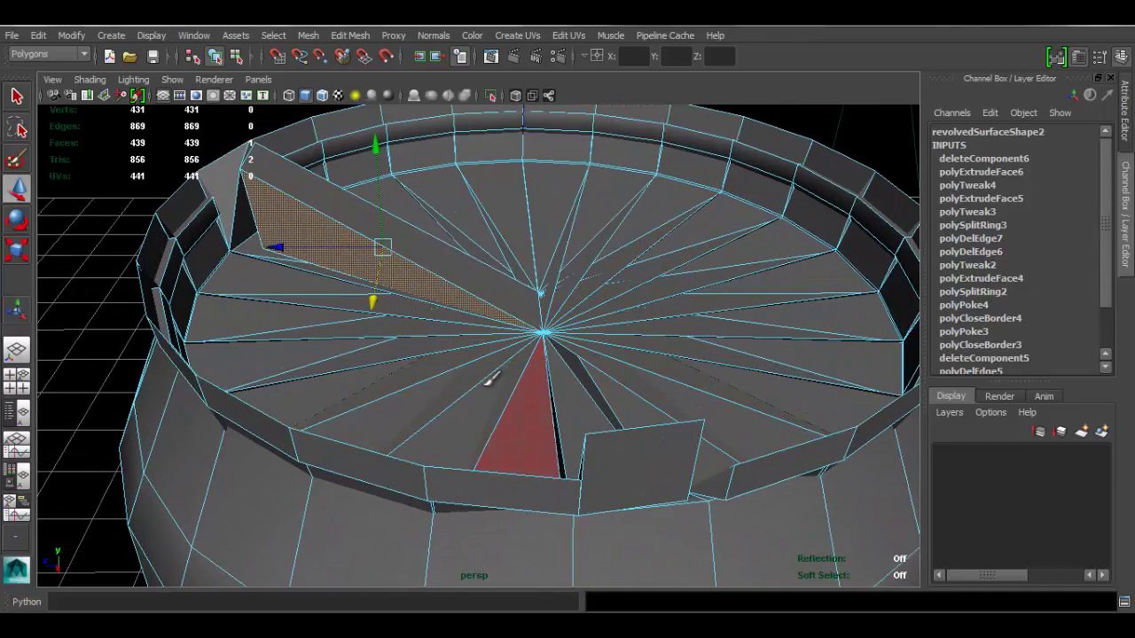
# Shift another wedge face near the front of the lid horizontally and check the surrounding lid and rim.
pyautogui.moveTo(477, 387)
pyautogui.keyDown('alt'); pyautogui.mouseDown()
pyautogui.moveTo(537, 363)
pyautogui.moveTo(539, 378)
pyautogui.moveTo(441, 379)
pyautogui.moveTo(489, 373)
pyautogui.moveTo(472, 394)
pyautogui.mouseUp(); pyautogui.keyUp('alt')
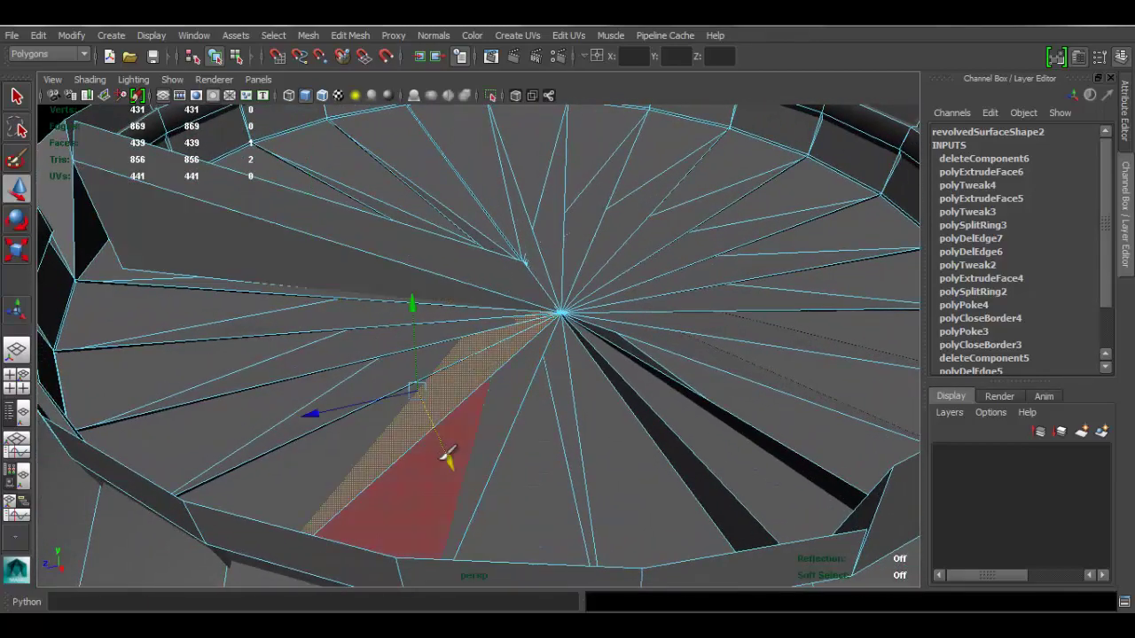
pyautogui.keyDown('alt'); pyautogui.moveTo(469, 464); pyautogui.dragTo(486, 403); pyautogui.keyUp('alt')
pyautogui.scroll(-4, 544, 309)
pyautogui.keyDown('alt'); pyautogui.moveTo(613, 312); pyautogui.dragTo(374, 304); pyautogui.keyUp('alt')
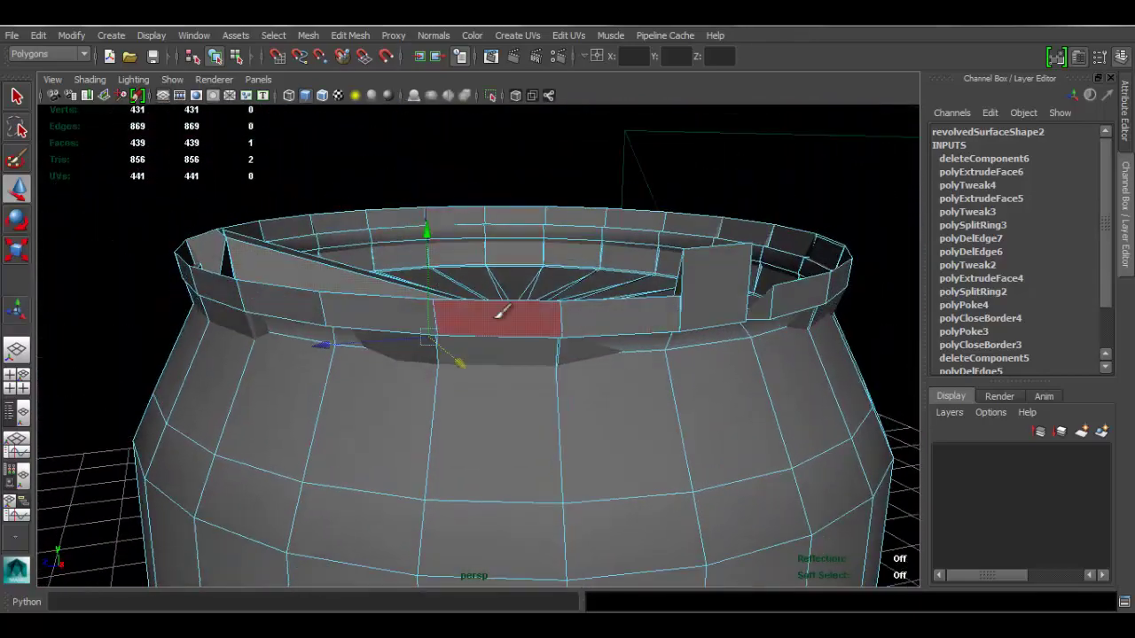
pyautogui.keyDown('alt'); pyautogui.moveTo(527, 288); pyautogui.dragTo(328, 240); pyautogui.keyUp('alt')
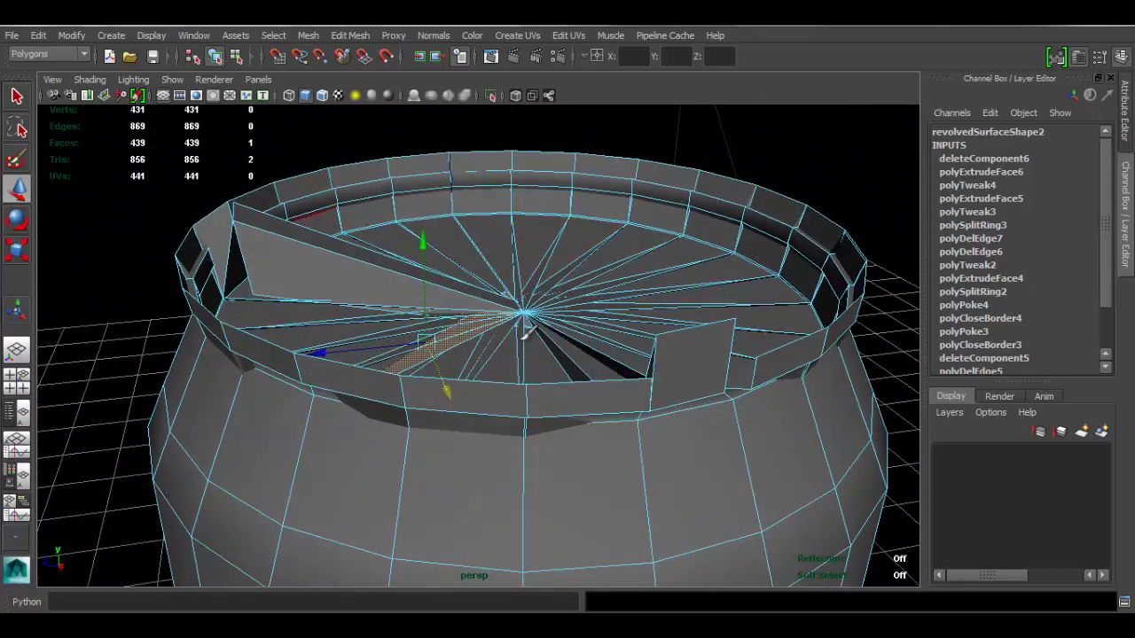
pyautogui.keyDown('alt'); pyautogui.moveTo(624, 288); pyautogui.dragTo(542, 243); pyautogui.keyUp('alt')
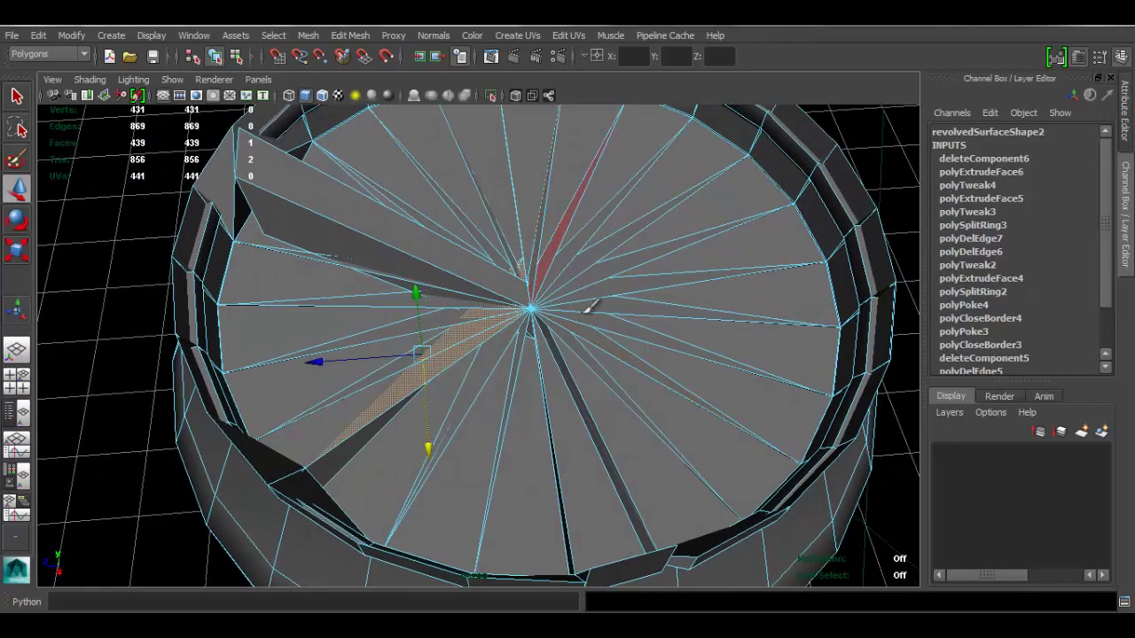
# Select three wedge faces on the front part of the lid and check them against the rim.
pyautogui.keyDown('alt'); pyautogui.moveTo(588, 304); pyautogui.dragTo(553, 324); pyautogui.keyUp('alt')
pyautogui.click(507, 307)
pyautogui.click(455, 293)
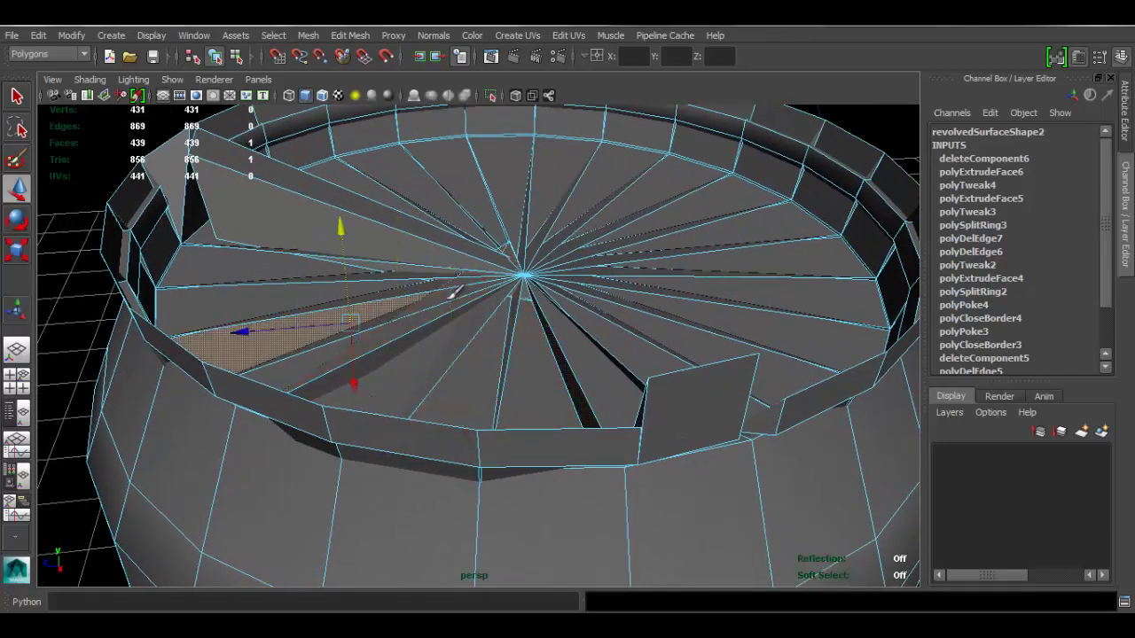
pyautogui.keyDown('alt'); pyautogui.moveTo(574, 304); pyautogui.dragTo(511, 309); pyautogui.keyUp('alt')
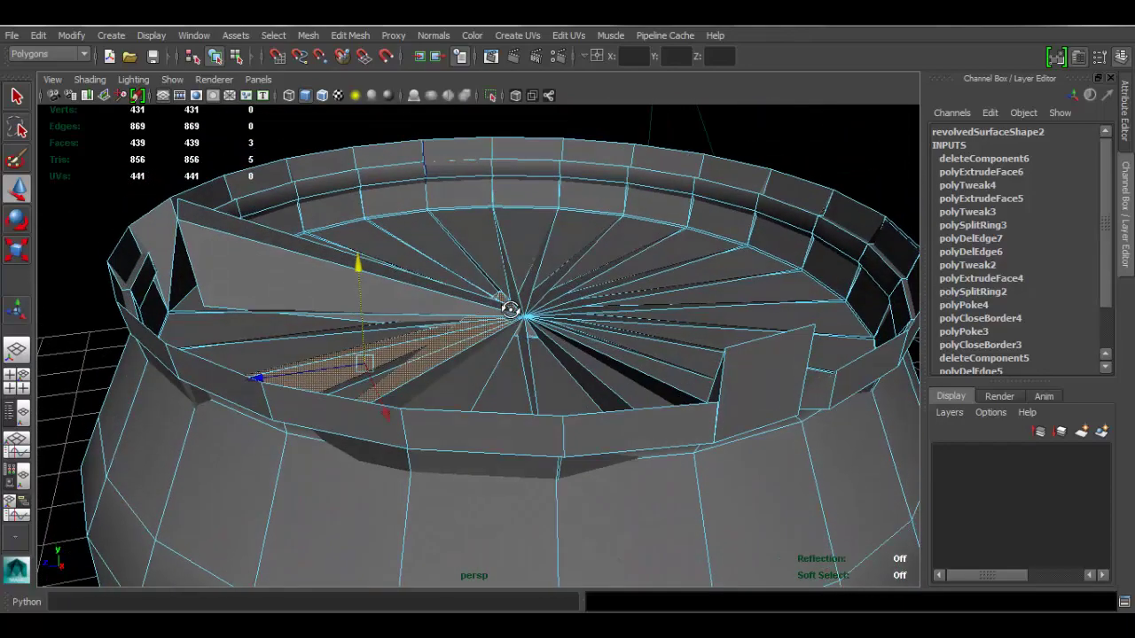
pyautogui.keyDown('alt'); pyautogui.moveTo(557, 357); pyautogui.dragTo(517, 316); pyautogui.keyUp('alt')
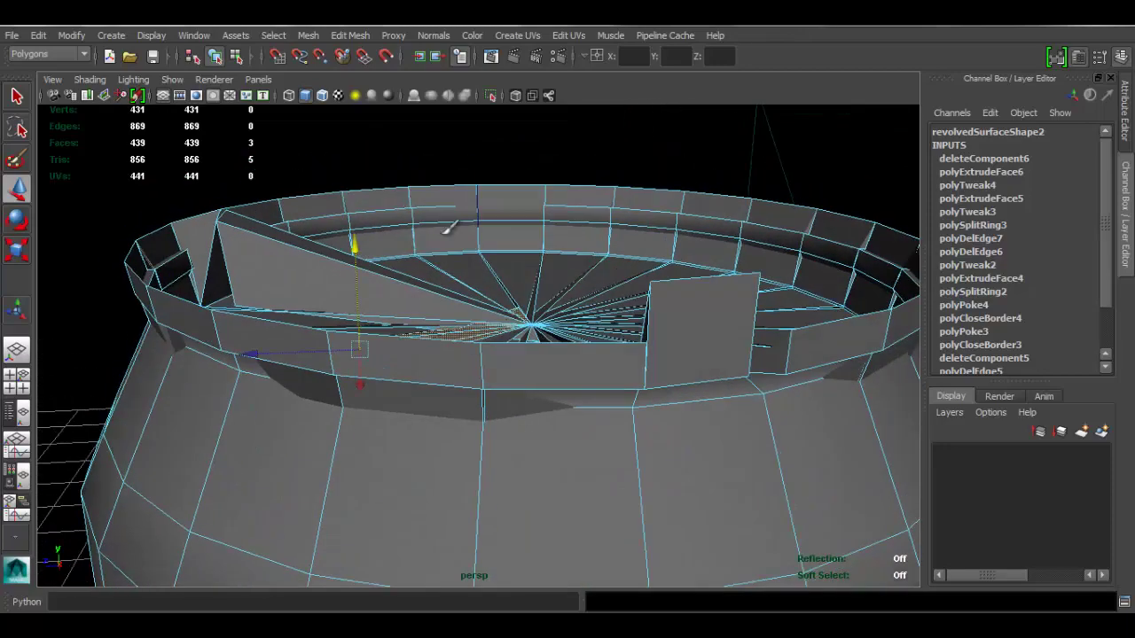
# Check whether the Keep Faces Together option is enabled for mesh editing.
pyautogui.click(352, 35)
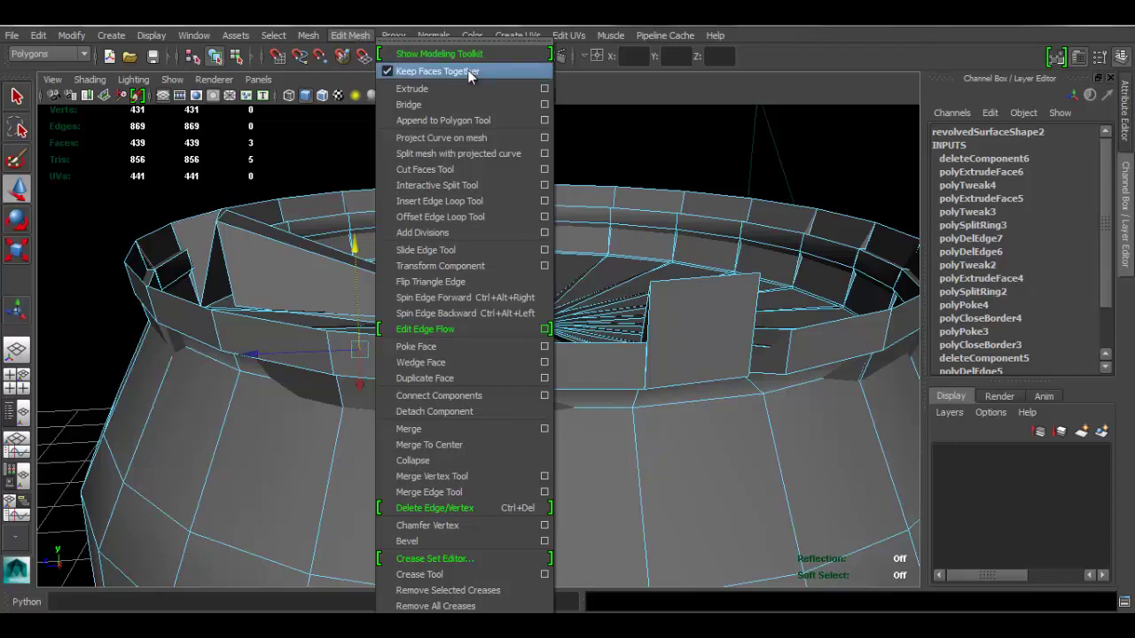
pyautogui.moveTo(674, 33)
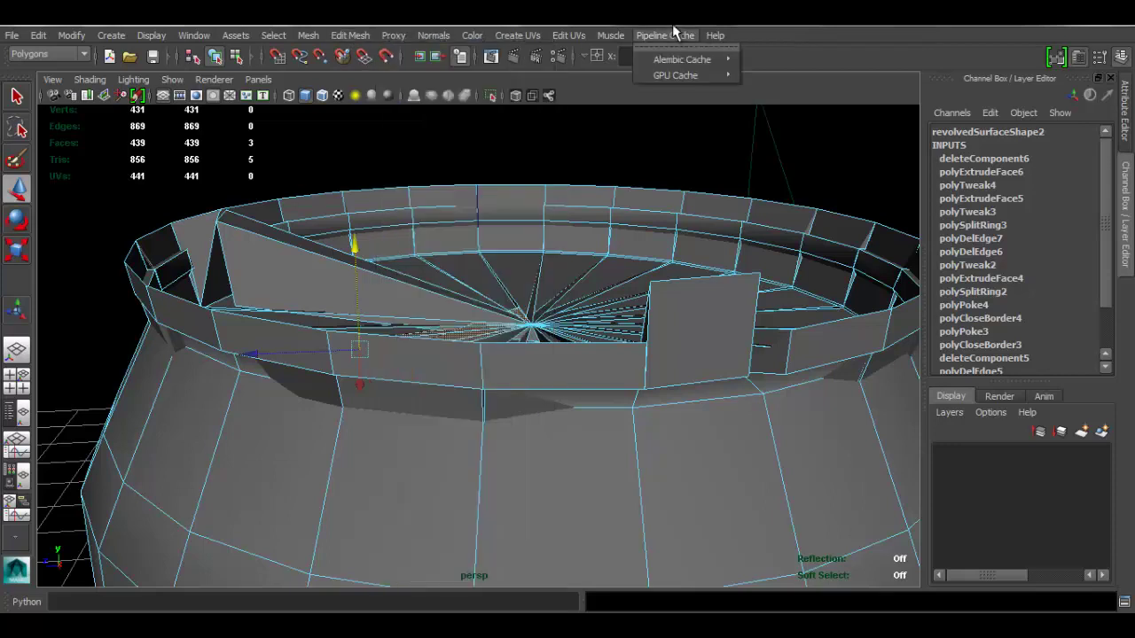
pyautogui.click(370, 36)
# Select a wedge face on the lid and examine how the wedges meet at the lid's centre and rim.
pyautogui.keyDown('alt'); pyautogui.moveTo(609, 268); pyautogui.dragTo(644, 331); pyautogui.keyUp('alt')
pyautogui.keyDown('alt'); pyautogui.moveTo(547, 328); pyautogui.dragTo(454, 325, button='middle'); pyautogui.keyUp('alt')
pyautogui.keyDown('alt'); pyautogui.moveTo(611, 381); pyautogui.dragTo(635, 324, button='right'); pyautogui.keyUp('alt')
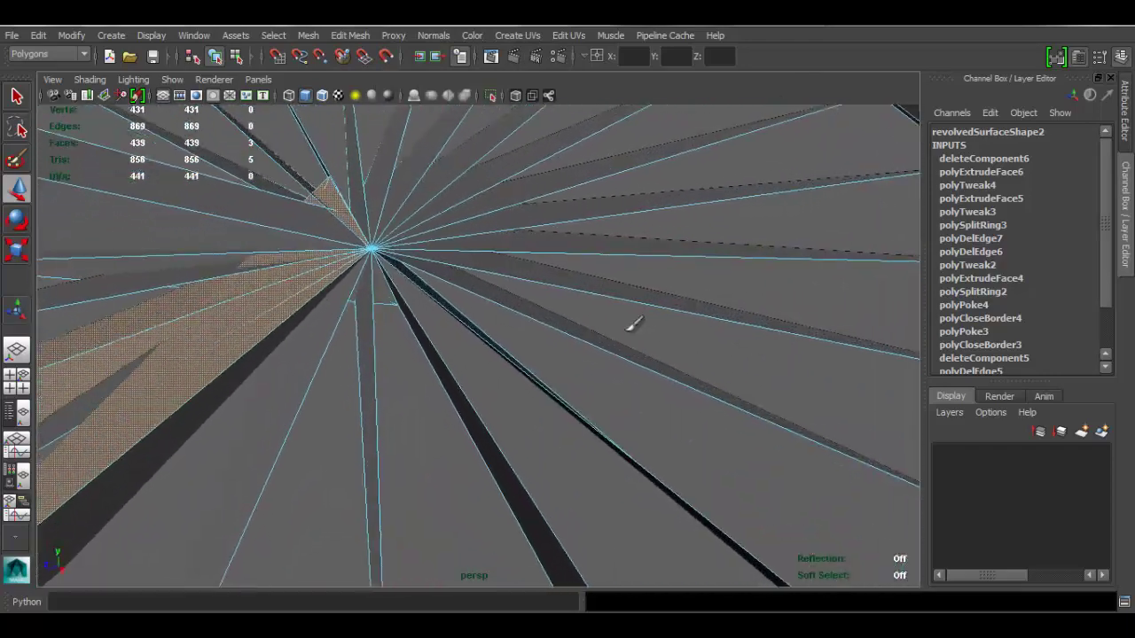
pyautogui.keyDown('alt'); pyautogui.moveTo(552, 328); pyautogui.dragTo(573, 245); pyautogui.keyUp('alt')
pyautogui.click(611, 202)
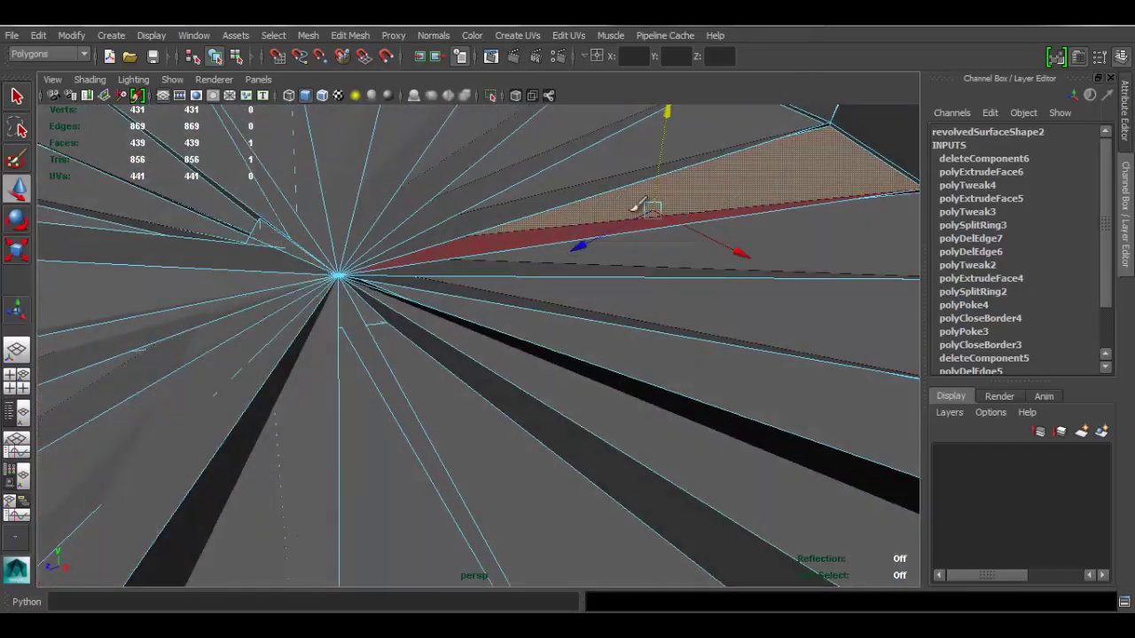
pyautogui.click(505, 243)
pyautogui.click(789, 240)
pyautogui.click(786, 184)
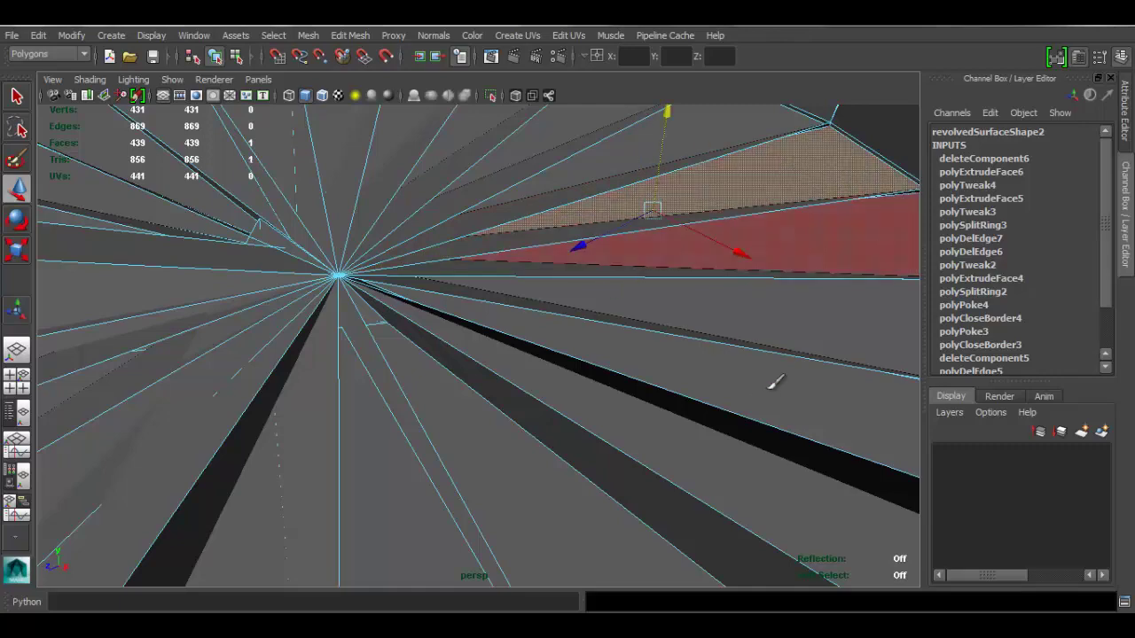
pyautogui.keyDown('alt'); pyautogui.moveTo(729, 393); pyautogui.dragTo(731, 407, button='right'); pyautogui.keyUp('alt')
pyautogui.scroll(-8, 363, 228)
pyautogui.keyDown('alt'); pyautogui.moveTo(363, 228); pyautogui.dragTo(506, 266); pyautogui.keyUp('alt')
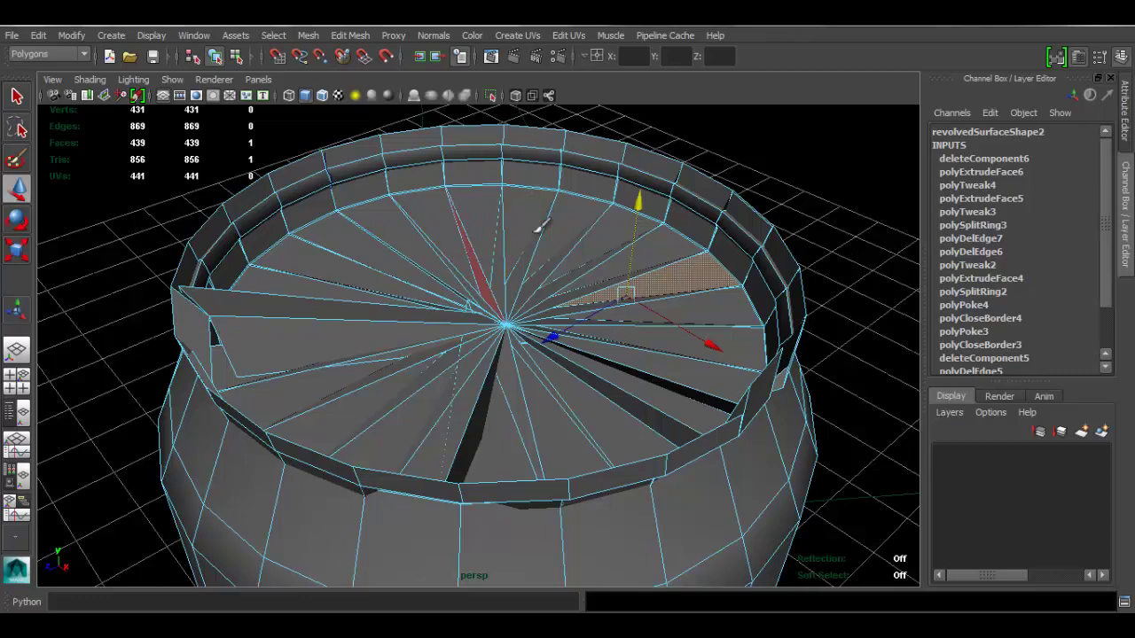
# Select all the wedge faces of the can's lid and check the selection around the rim.
pyautogui.moveTo(479, 229)
pyautogui.mouseDown()
pyautogui.moveTo(392, 324)
pyautogui.moveTo(501, 399)
pyautogui.moveTo(509, 251)
pyautogui.moveTo(603, 299)
pyautogui.mouseUp()
pyautogui.keyDown('alt'); pyautogui.moveTo(665, 330); pyautogui.dragTo(625, 290); pyautogui.keyUp('alt')
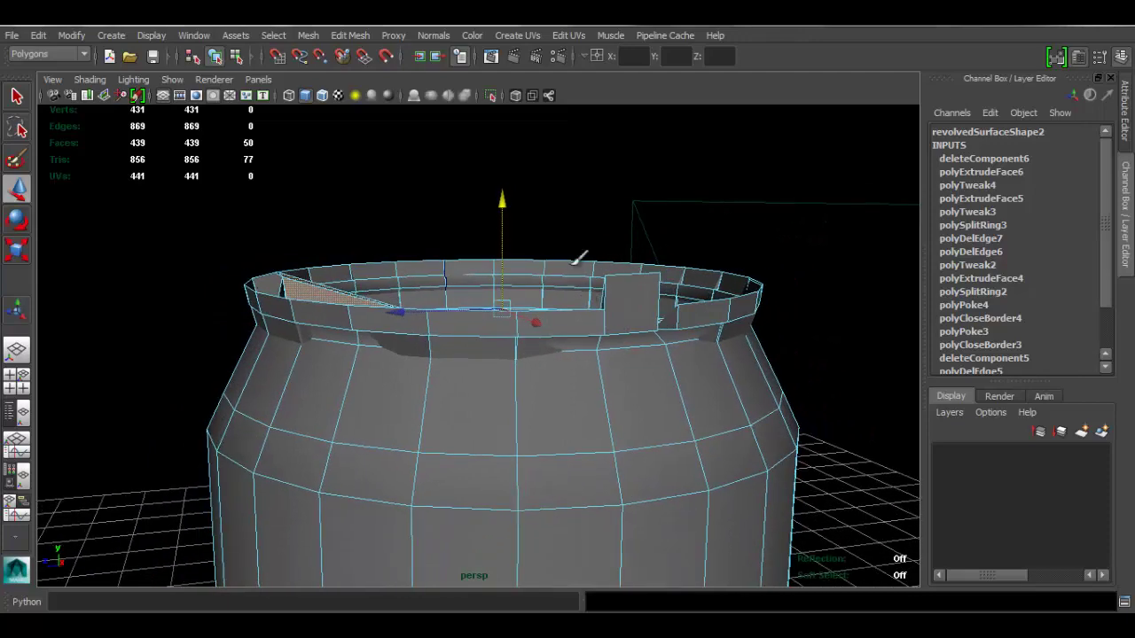
pyautogui.keyDown('alt'); pyautogui.moveTo(579, 253); pyautogui.dragTo(580, 289); pyautogui.keyUp('alt')
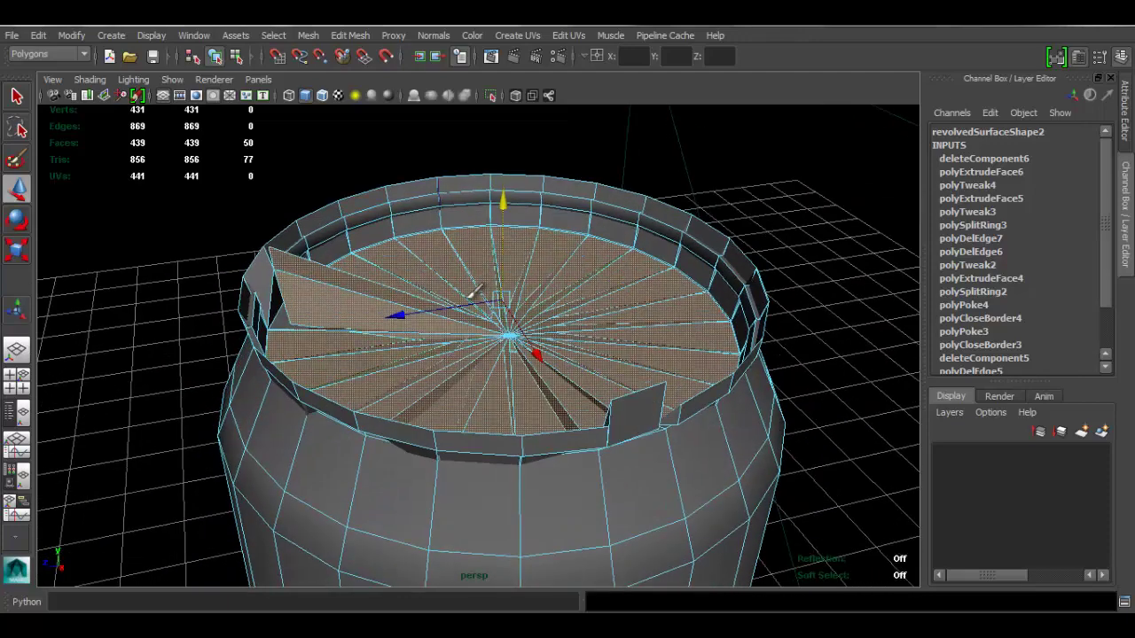
# Grow the lid face selection by one region and delete the selected faces.
pyautogui.click(273, 35)
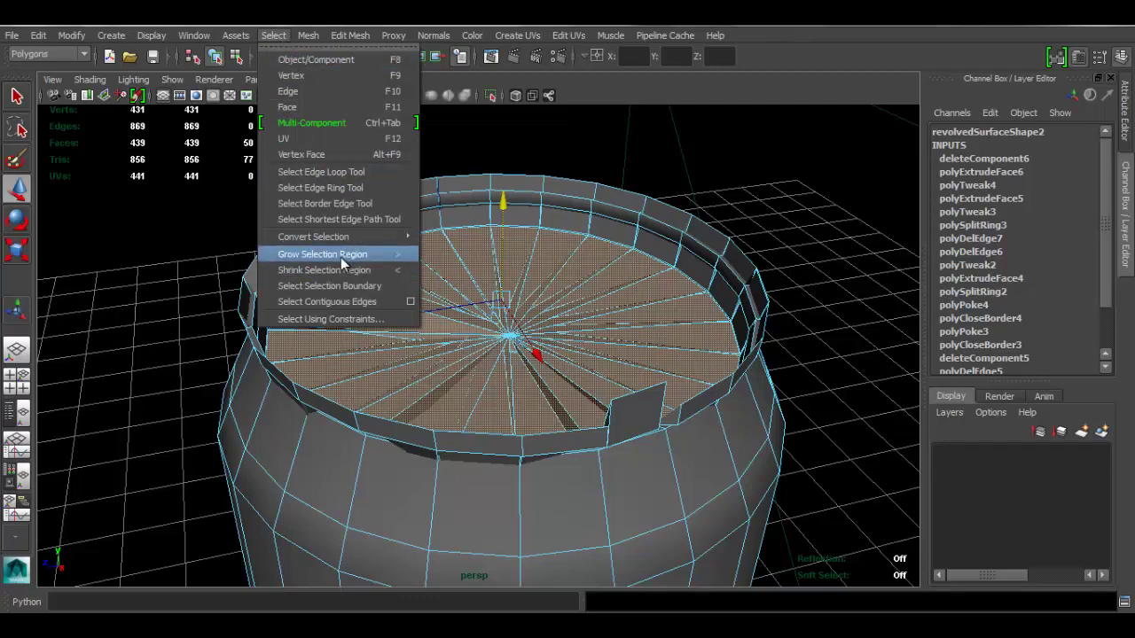
pyautogui.click(387, 255)
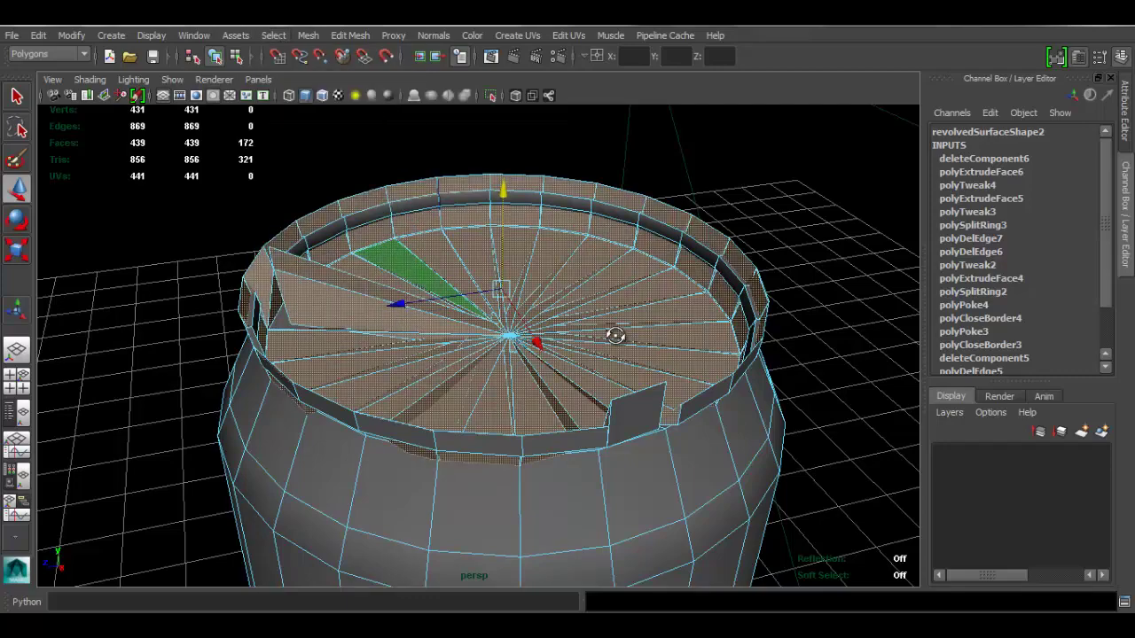
pyautogui.keyDown('alt'); pyautogui.moveTo(614, 335); pyautogui.dragTo(560, 375); pyautogui.keyUp('alt')
pyautogui.press('Delete')
pyautogui.keyDown('alt'); pyautogui.moveTo(559, 375); pyautogui.dragTo(688, 368, button='right'); pyautogui.keyUp('alt')
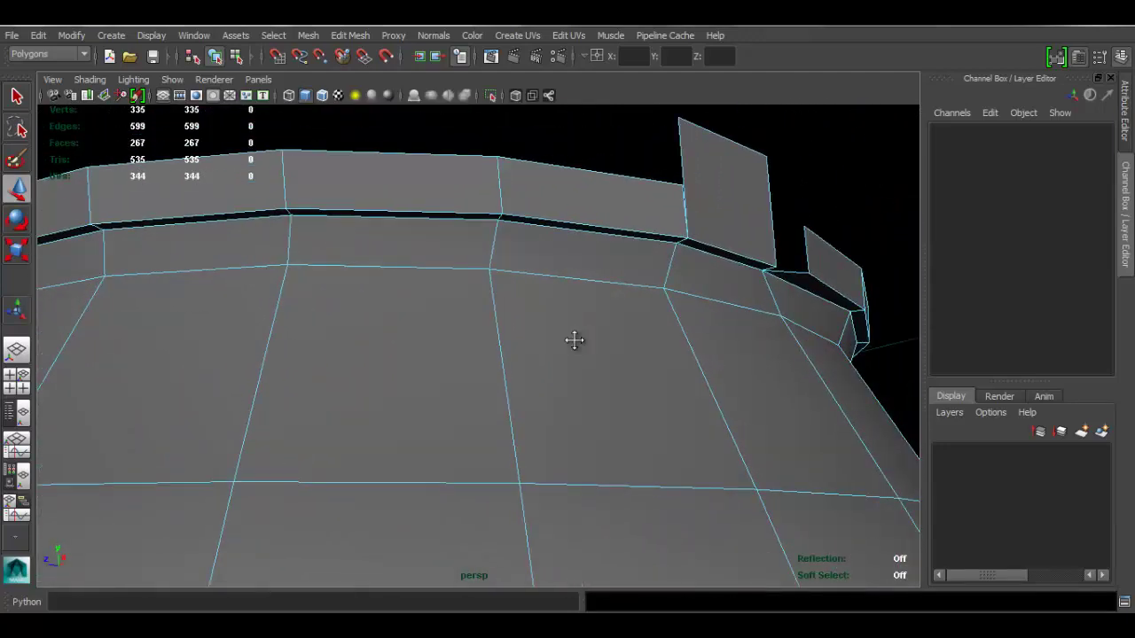
# Shift the raised rim face and a neighbouring rim face horizontally to test how the rim segments connect.
pyautogui.keyDown('alt'); pyautogui.moveTo(575, 341); pyautogui.dragTo(519, 248); pyautogui.keyUp('alt')
pyautogui.click(520, 248)
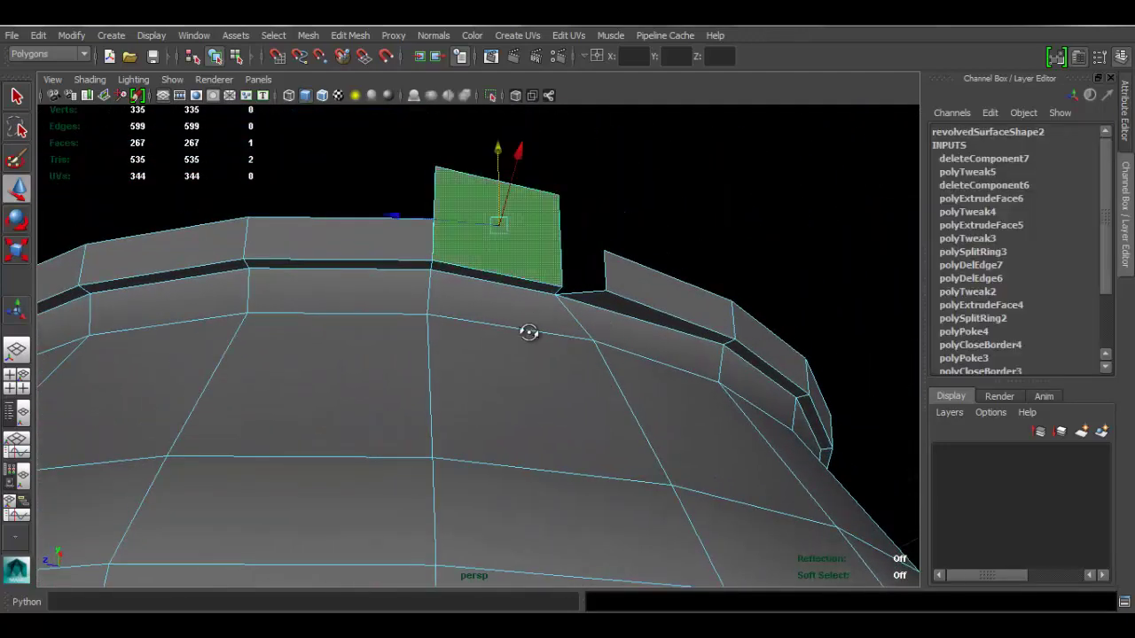
pyautogui.keyDown('alt'); pyautogui.moveTo(528, 332); pyautogui.dragTo(534, 362); pyautogui.keyUp('alt')
pyautogui.press('f')
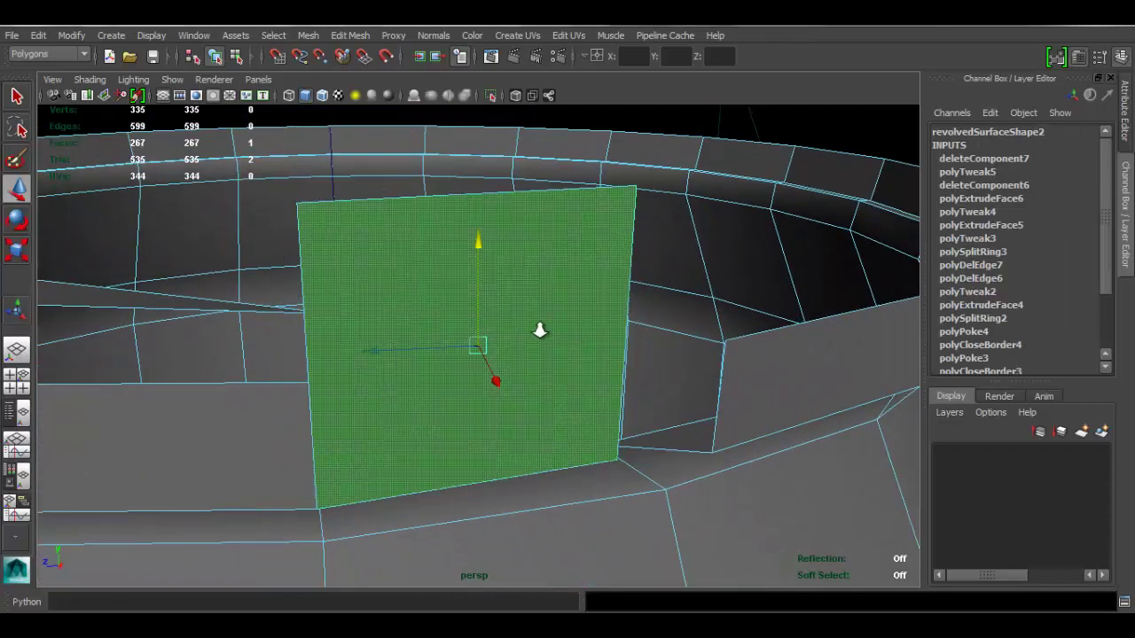
pyautogui.keyDown('alt'); pyautogui.moveTo(380, 349); pyautogui.dragTo(499, 398); pyautogui.keyUp('alt')
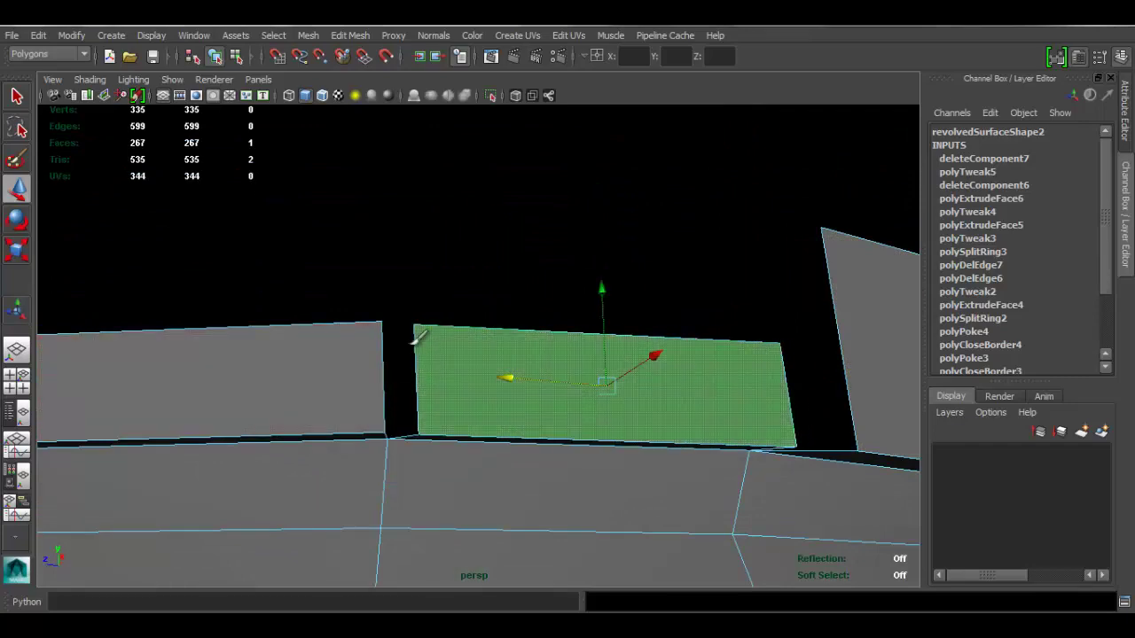
pyautogui.keyDown('alt'); pyautogui.moveTo(498, 376); pyautogui.dragTo(297, 295, button='right'); pyautogui.keyUp('alt')
pyautogui.keyDown('alt'); pyautogui.moveTo(438, 353); pyautogui.dragTo(304, 353); pyautogui.keyUp('alt')
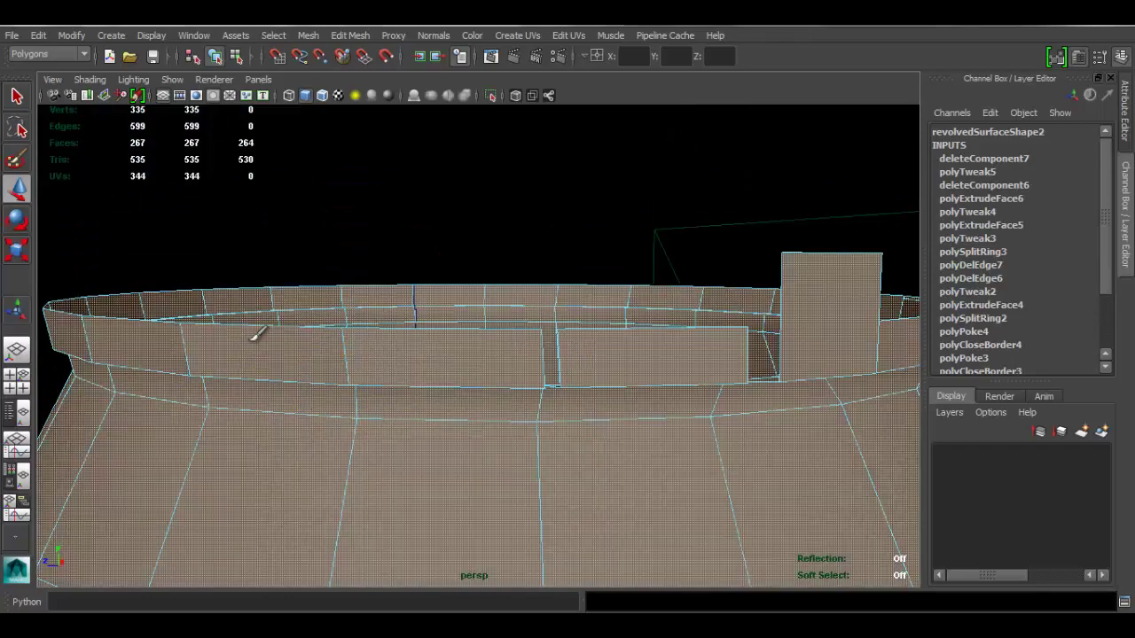
# Select the next face along the front rim and examine the gaps between the remaining rim segments.
pyautogui.click(403, 342)
pyautogui.keyDown('alt'); pyautogui.moveTo(602, 337); pyautogui.dragTo(484, 321); pyautogui.keyUp('alt')
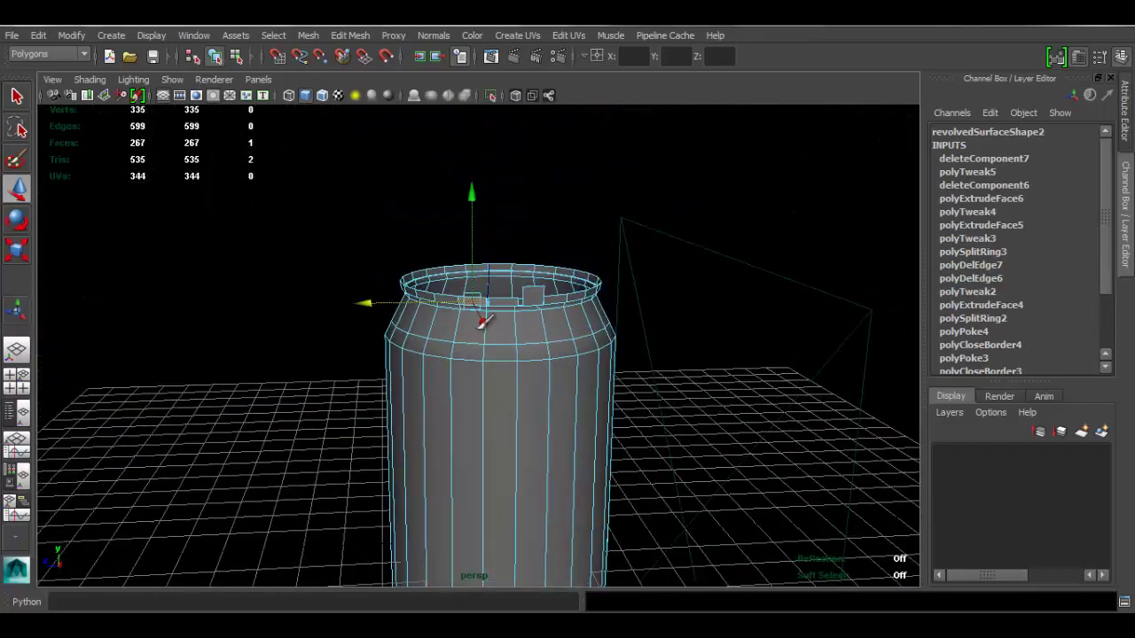
pyautogui.press('f')
pyautogui.scroll(-5, 231, 236)
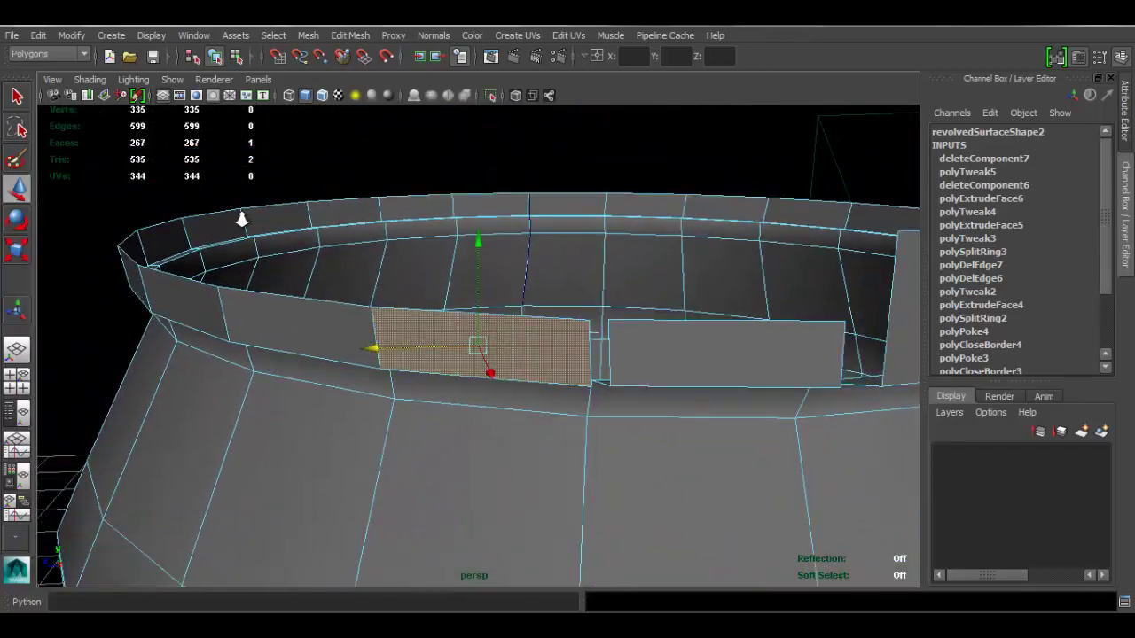
pyautogui.scroll(-4, 241, 219)
pyautogui.keyDown('alt'); pyautogui.moveTo(567, 209); pyautogui.dragTo(561, 251); pyautogui.keyUp('alt')
pyautogui.keyDown('alt'); pyautogui.moveTo(560, 252); pyautogui.dragTo(535, 278, button='middle'); pyautogui.keyUp('alt')
# Undo the rim face shifts, the face deletion and the selection growth, back to the selected lid wedges.
pyautogui.hotkey('ctrl', 'z')
pyautogui.hotkey('ctrl', 'z')
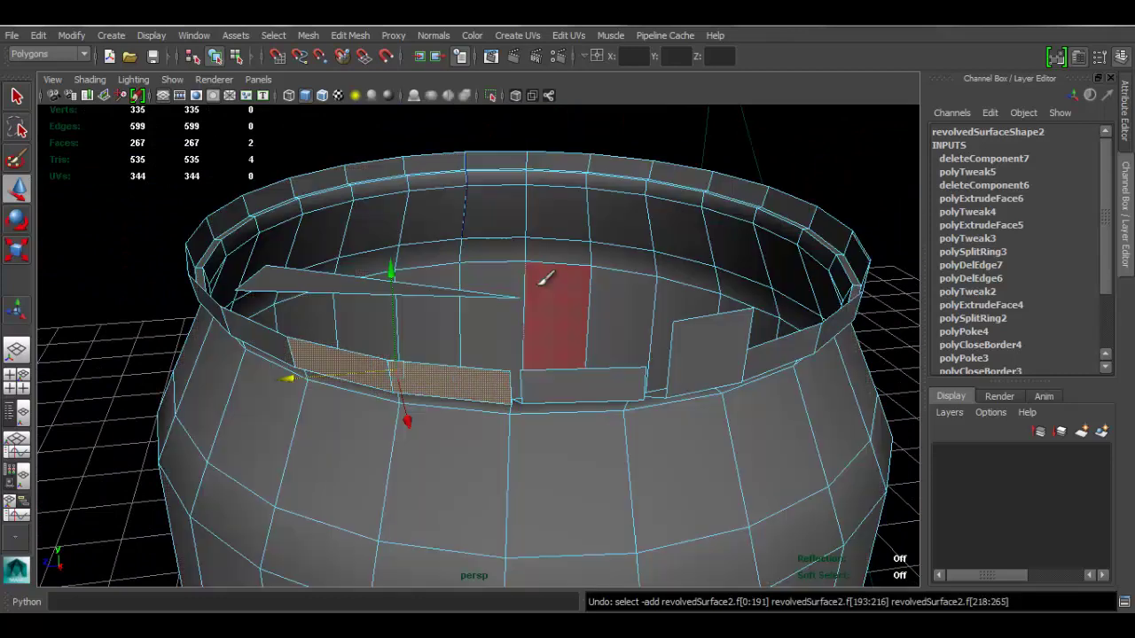
pyautogui.hotkey('ctrl', 'z')
pyautogui.hotkey('ctrl', 'z')
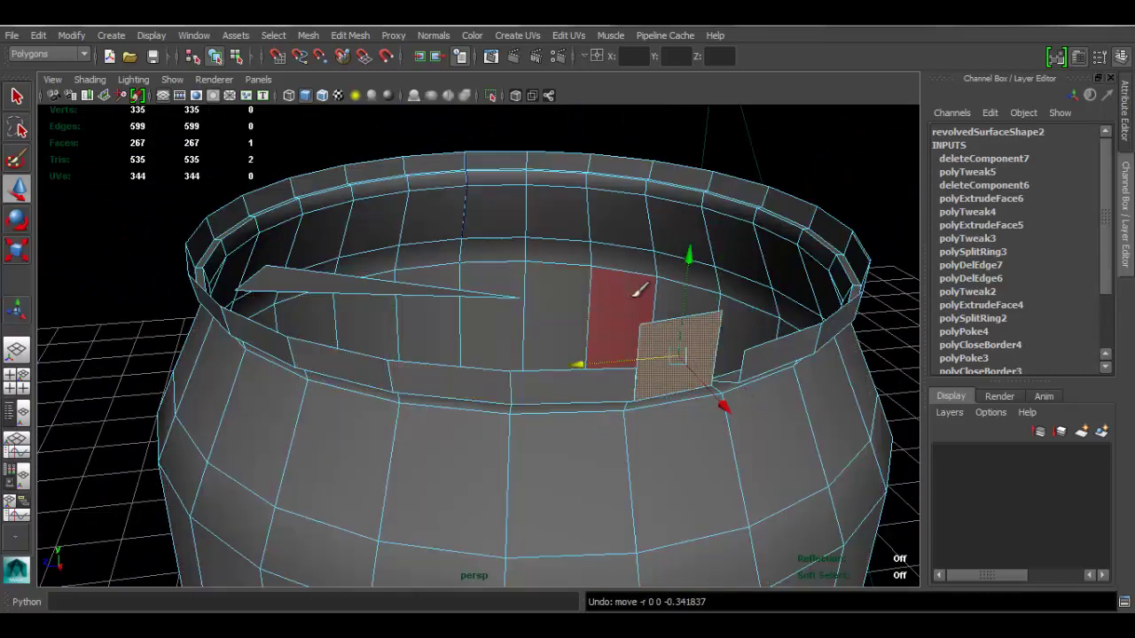
pyautogui.hotkey('ctrl', 'z')
pyautogui.hotkey('ctrl', 'z')
# Grow the lid face selection twice so that it covers the whole rim.
pyautogui.hotkey('shift', '.')
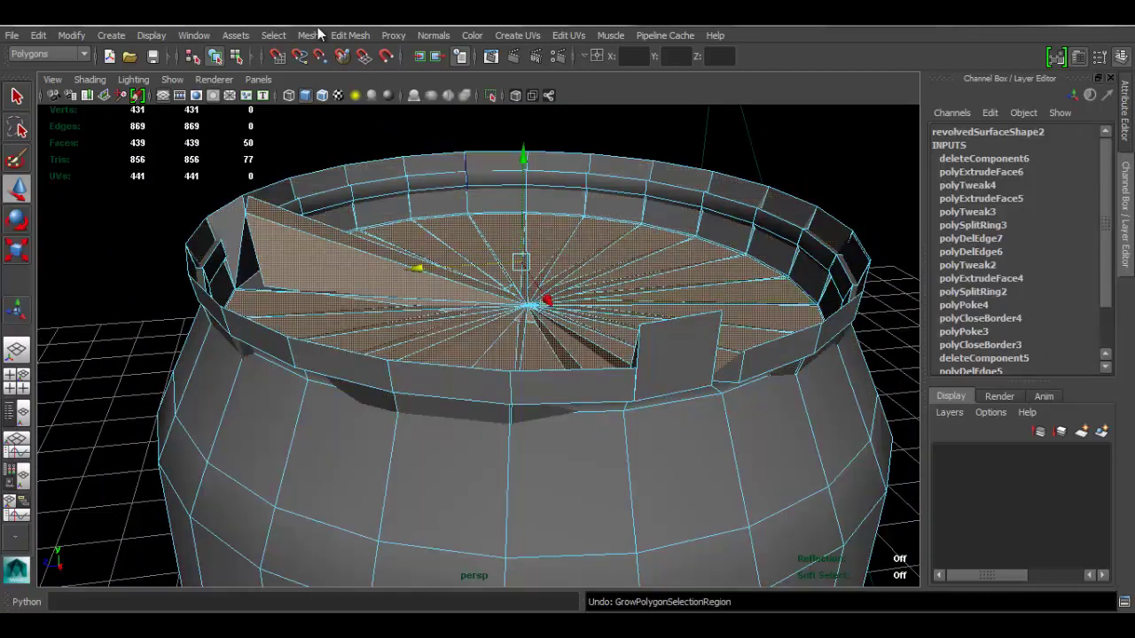
pyautogui.click(275, 36)
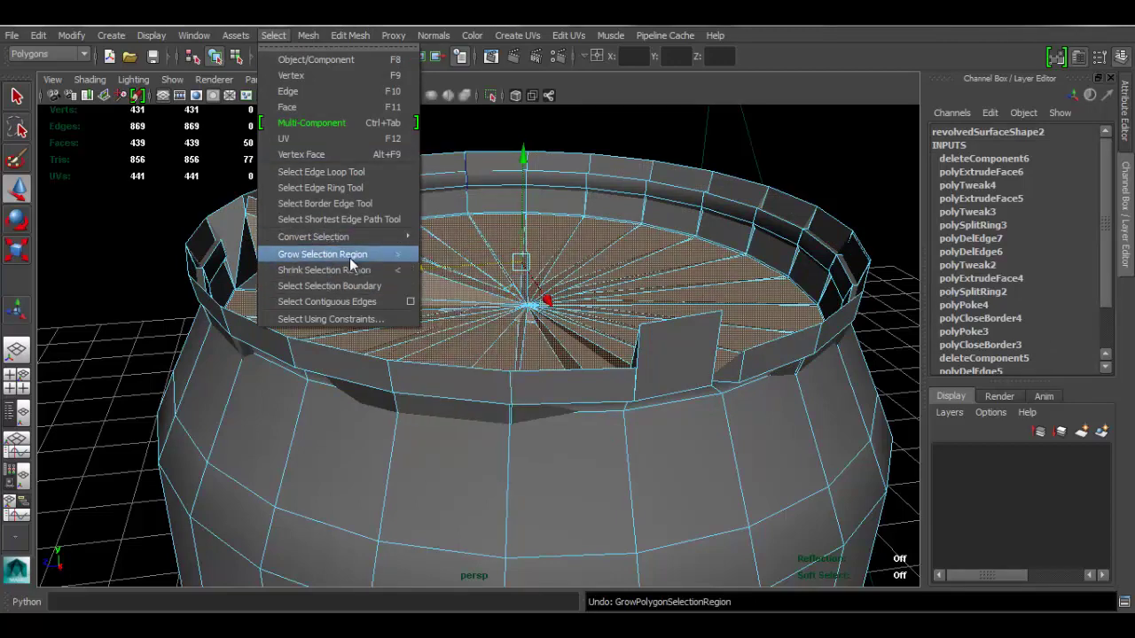
pyautogui.click(350, 259)
pyautogui.click(273, 35)
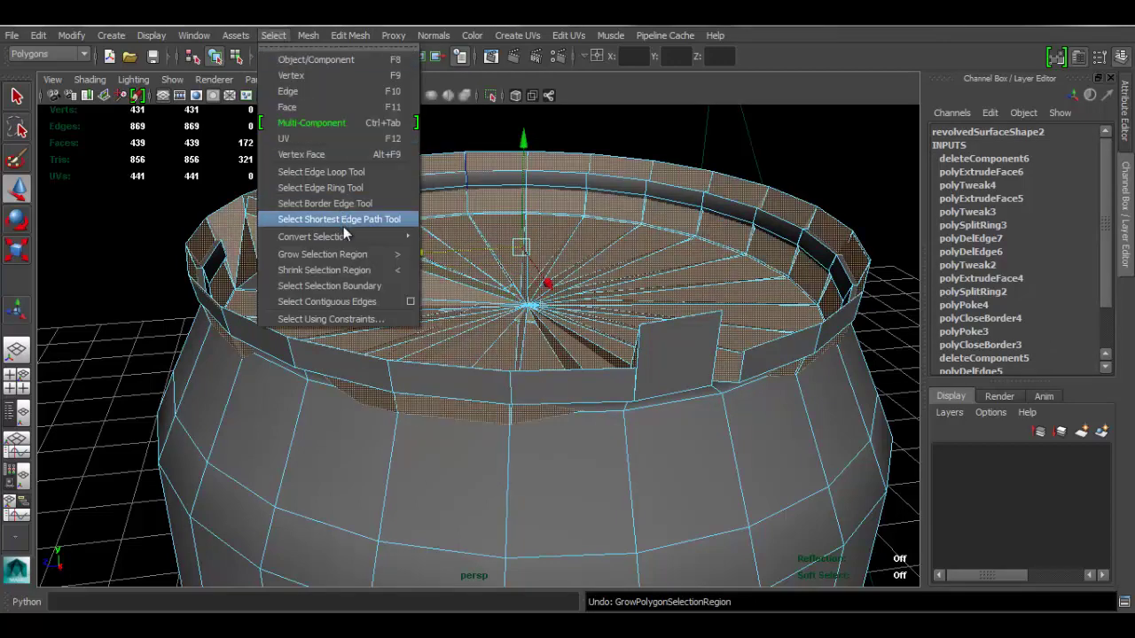
pyautogui.click(353, 254)
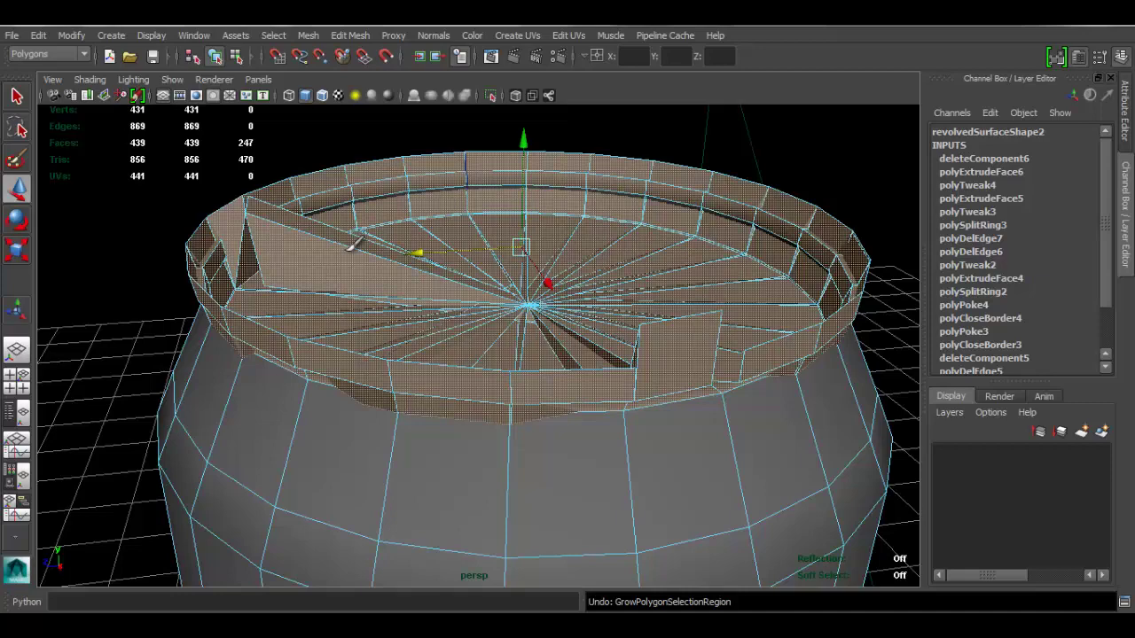
pyautogui.keyDown('alt'); pyautogui.moveTo(571, 344); pyautogui.dragTo(529, 347); pyautogui.keyUp('alt')
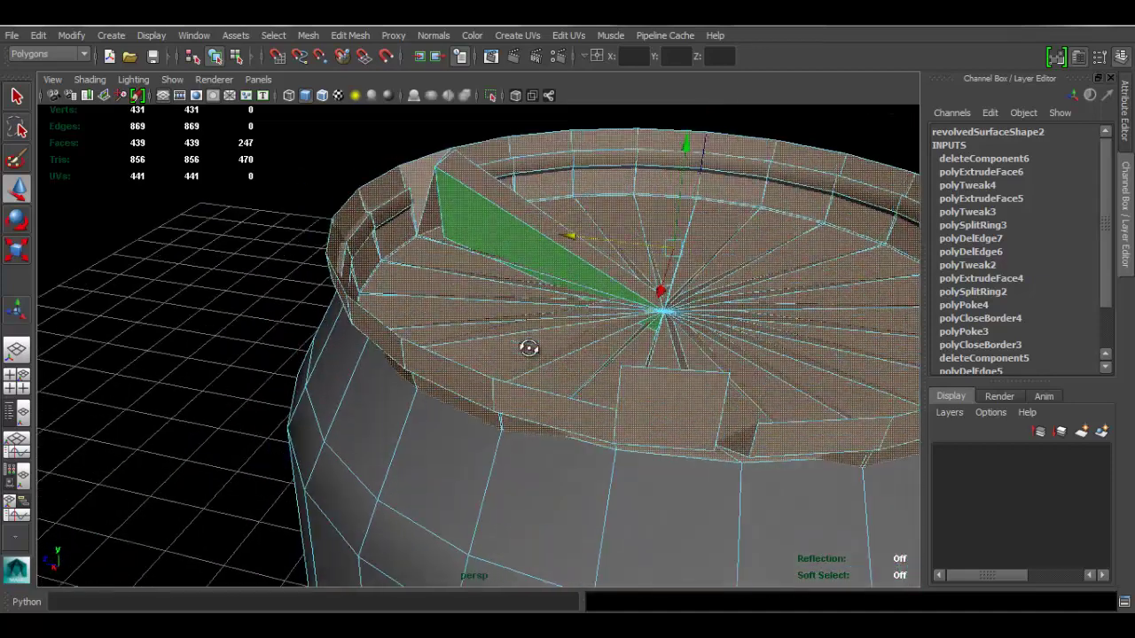
# Grow the selection once more, then deselect the shoulder faces all around the can below the rim.
pyautogui.click(279, 37)
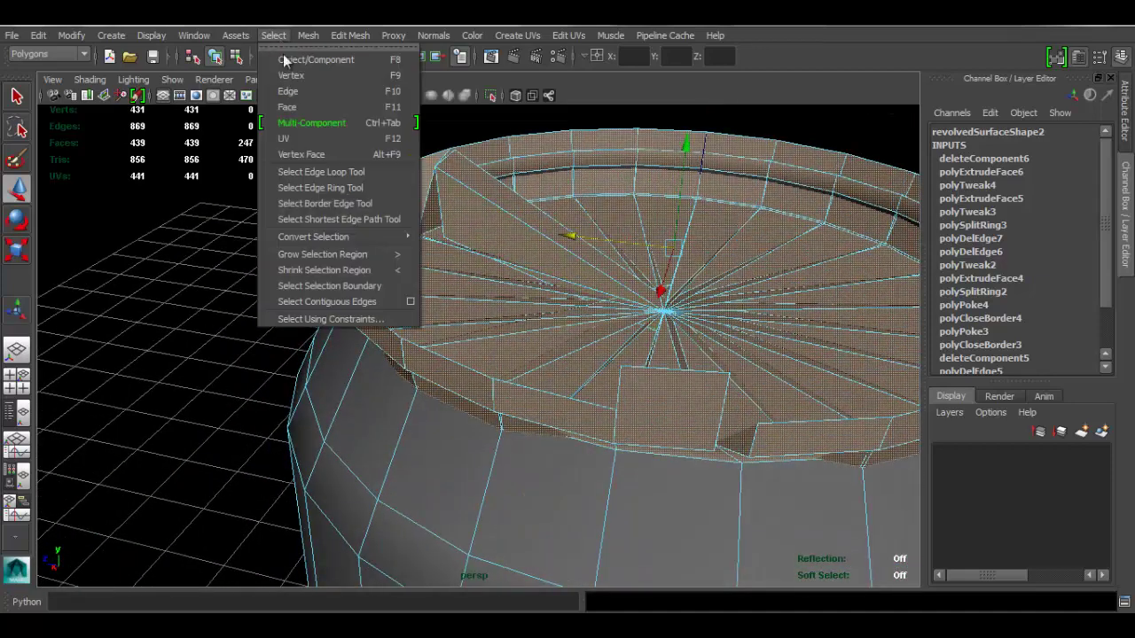
pyautogui.click(359, 255)
pyautogui.keyDown('alt'); pyautogui.moveTo(363, 255); pyautogui.dragTo(683, 371); pyautogui.keyUp('alt')
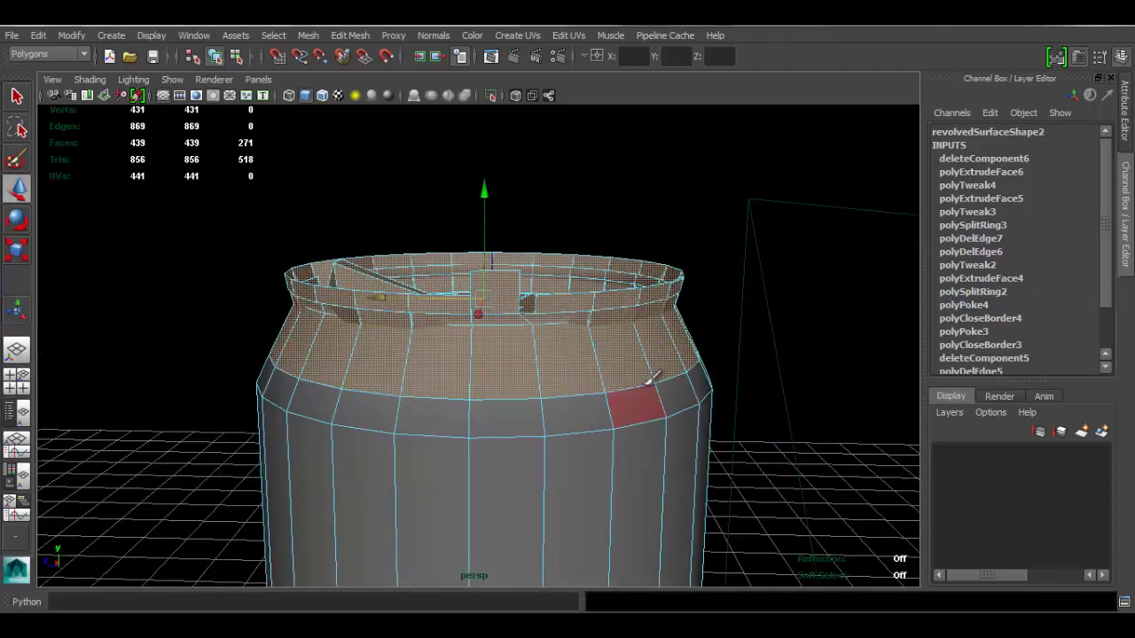
pyautogui.keyDown('ctrl'); pyautogui.moveTo(539, 372); pyautogui.dragTo(227, 350); pyautogui.keyUp('ctrl')
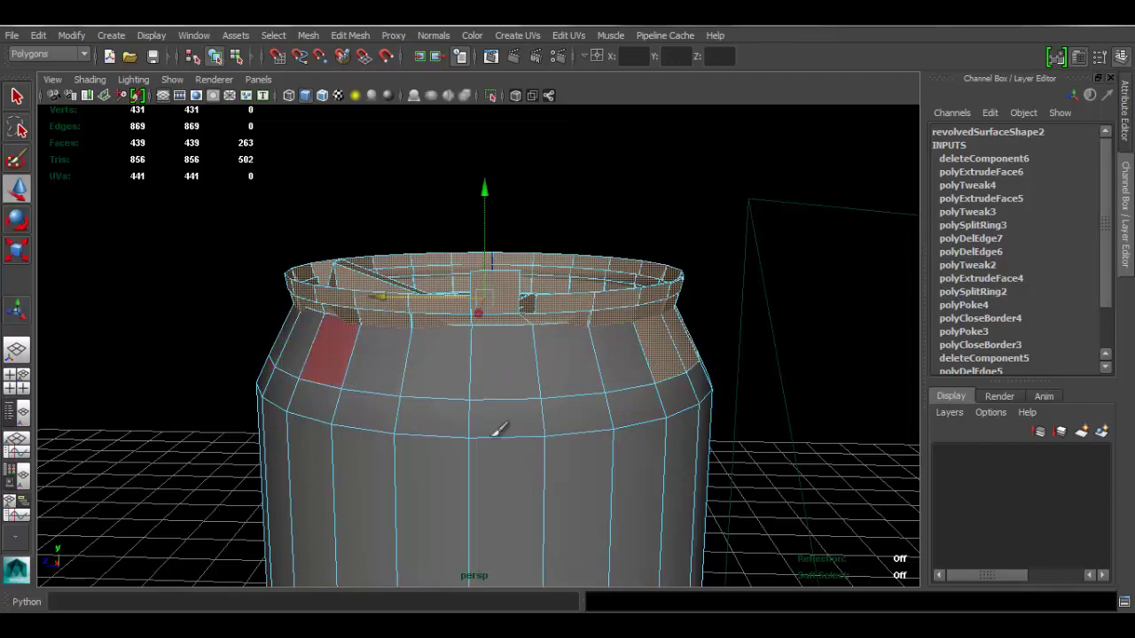
pyautogui.keyDown('alt'); pyautogui.moveTo(622, 388); pyautogui.dragTo(420, 360); pyautogui.keyUp('alt')
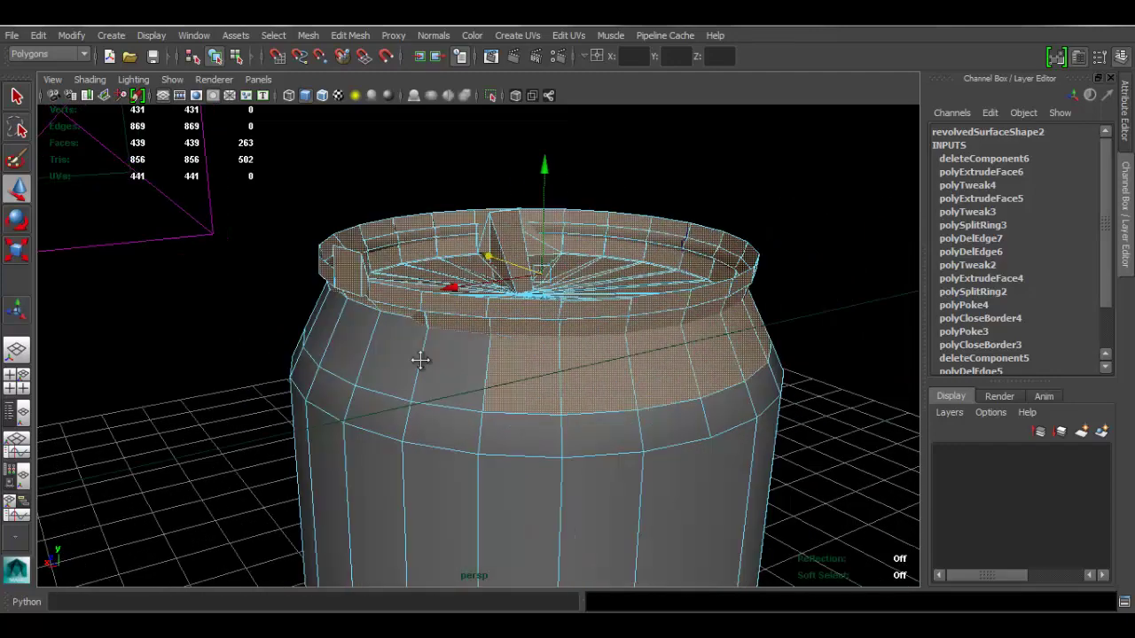
pyautogui.keyDown('alt'); pyautogui.moveTo(420, 360); pyautogui.dragTo(306, 341, button='middle'); pyautogui.keyUp('alt')
pyautogui.moveTo(390, 387)
pyautogui.keyDown('ctrl'); pyautogui.mouseDown()
pyautogui.moveTo(704, 350)
pyautogui.moveTo(463, 387)
pyautogui.mouseUp(); pyautogui.keyUp('ctrl')
pyautogui.keyDown('alt'); pyautogui.moveTo(719, 392); pyautogui.dragTo(426, 383); pyautogui.keyUp('alt')
pyautogui.keyDown('alt'); pyautogui.moveTo(426, 383); pyautogui.dragTo(292, 350, button='middle'); pyautogui.keyUp('alt')
pyautogui.keyDown('alt'); pyautogui.moveTo(671, 323); pyautogui.dragTo(580, 377); pyautogui.keyUp('alt')
pyautogui.moveTo(473, 405)
pyautogui.keyDown('ctrl'); pyautogui.mouseDown()
pyautogui.moveTo(764, 390)
pyautogui.moveTo(689, 370)
pyautogui.moveTo(347, 381)
pyautogui.mouseUp(); pyautogui.keyUp('ctrl')
pyautogui.keyDown('alt'); pyautogui.moveTo(575, 334); pyautogui.dragTo(578, 367); pyautogui.keyUp('alt')
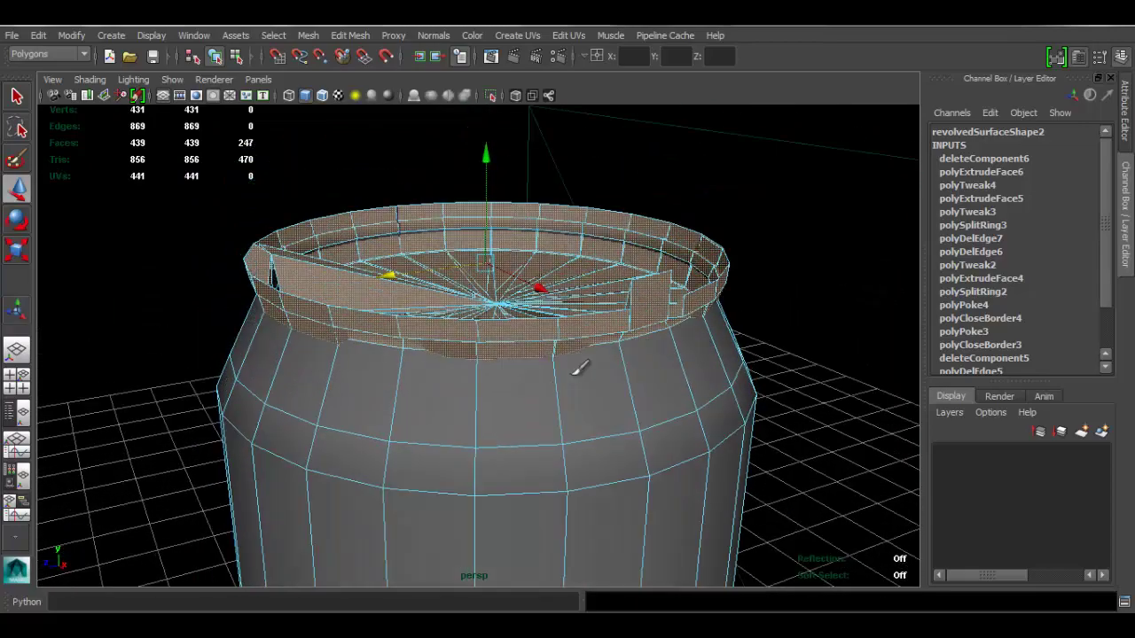
# Delete the selected lid and rim faces and inspect the can's open top from several angles.
pyautogui.press('Delete')
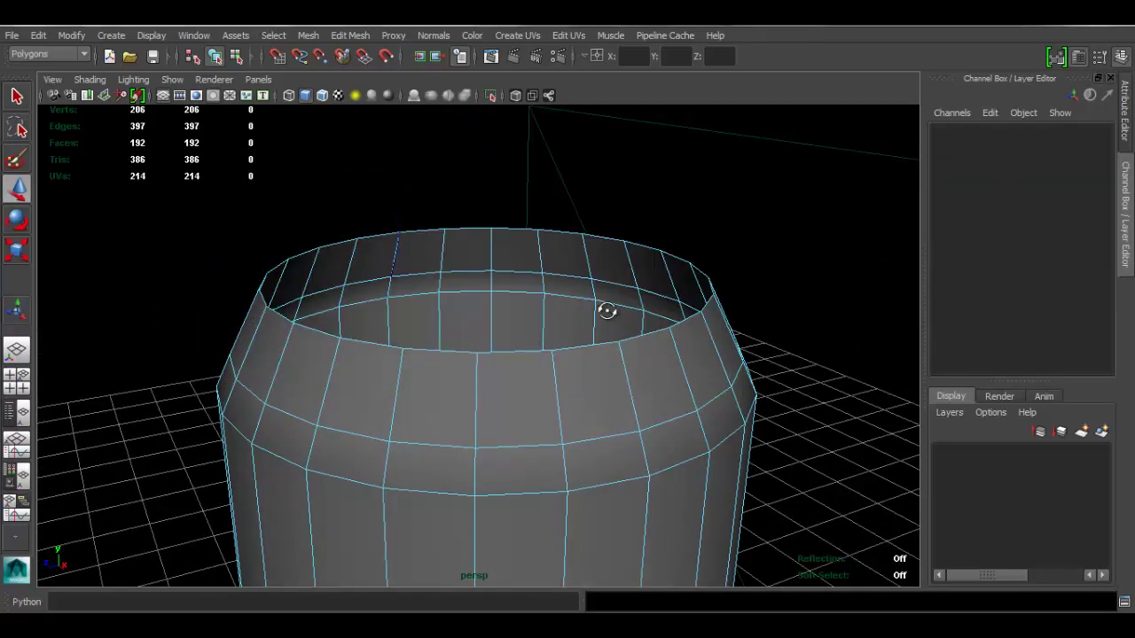
pyautogui.keyDown('alt'); pyautogui.moveTo(607, 311); pyautogui.dragTo(641, 293); pyautogui.keyUp('alt')
pyautogui.keyDown('alt'); pyautogui.moveTo(600, 447); pyautogui.dragTo(398, 376, button='right'); pyautogui.keyUp('alt')
pyautogui.keyDown('alt'); pyautogui.moveTo(520, 364); pyautogui.dragTo(514, 306, button='middle'); pyautogui.keyUp('alt')
pyautogui.keyDown('alt'); pyautogui.moveTo(506, 365); pyautogui.dragTo(576, 321, button='right'); pyautogui.keyUp('alt')
pyautogui.keyDown('alt'); pyautogui.moveTo(578, 321); pyautogui.dragTo(585, 415, button='middle'); pyautogui.keyUp('alt')
pyautogui.keyDown('alt'); pyautogui.moveTo(532, 408); pyautogui.dragTo(621, 381, button='right'); pyautogui.keyUp('alt')
pyautogui.moveTo(620, 383)
pyautogui.keyDown('alt'); pyautogui.mouseDown()
pyautogui.moveTo(608, 332)
pyautogui.moveTo(622, 377)
pyautogui.mouseUp(); pyautogui.keyUp('alt')
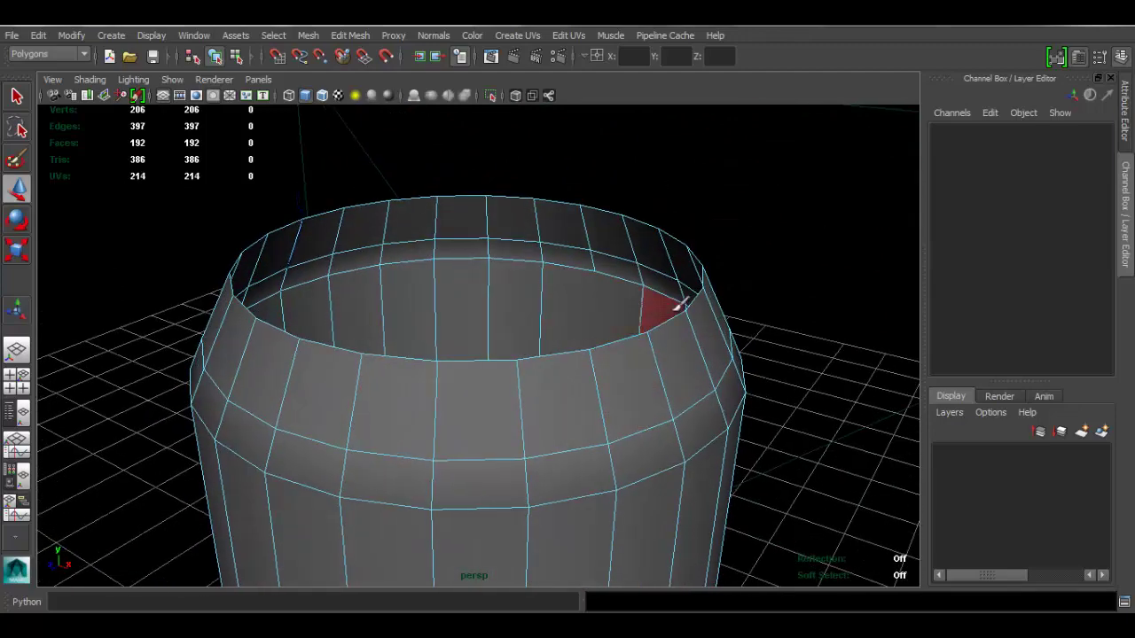
# Select a border edge at the can's open top and fill the hole with a single face.
pyautogui.rightClick(673, 325)
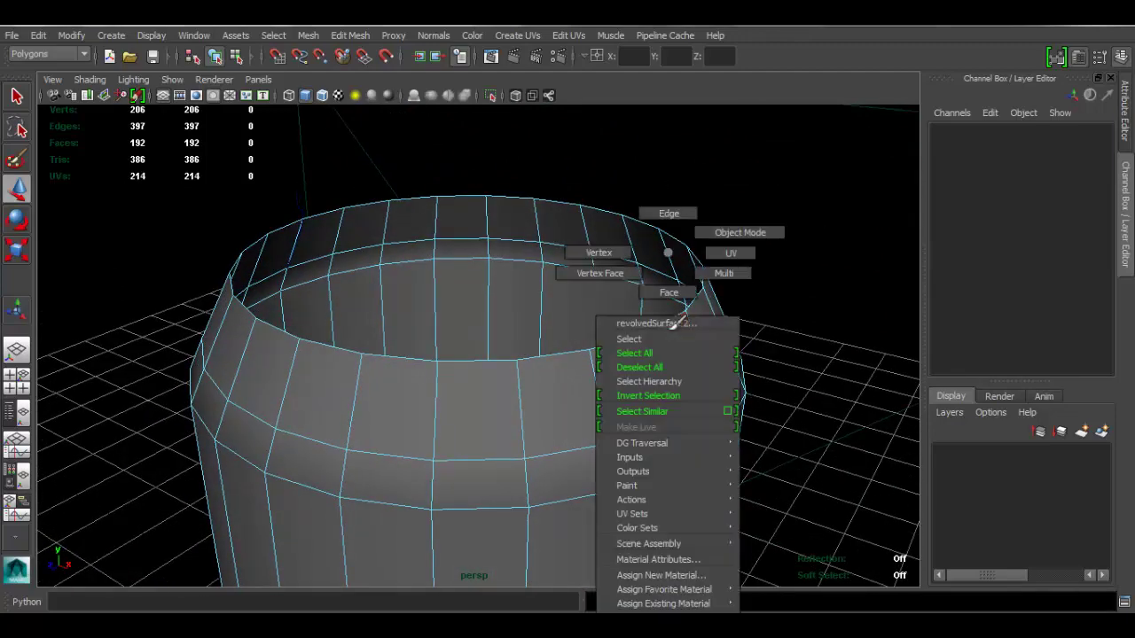
pyautogui.click(680, 189)
pyautogui.keyDown('alt'); pyautogui.moveTo(620, 343); pyautogui.dragTo(641, 305); pyautogui.keyUp('alt')
pyautogui.keyDown('alt'); pyautogui.moveTo(589, 390); pyautogui.dragTo(390, 299); pyautogui.keyUp('alt')
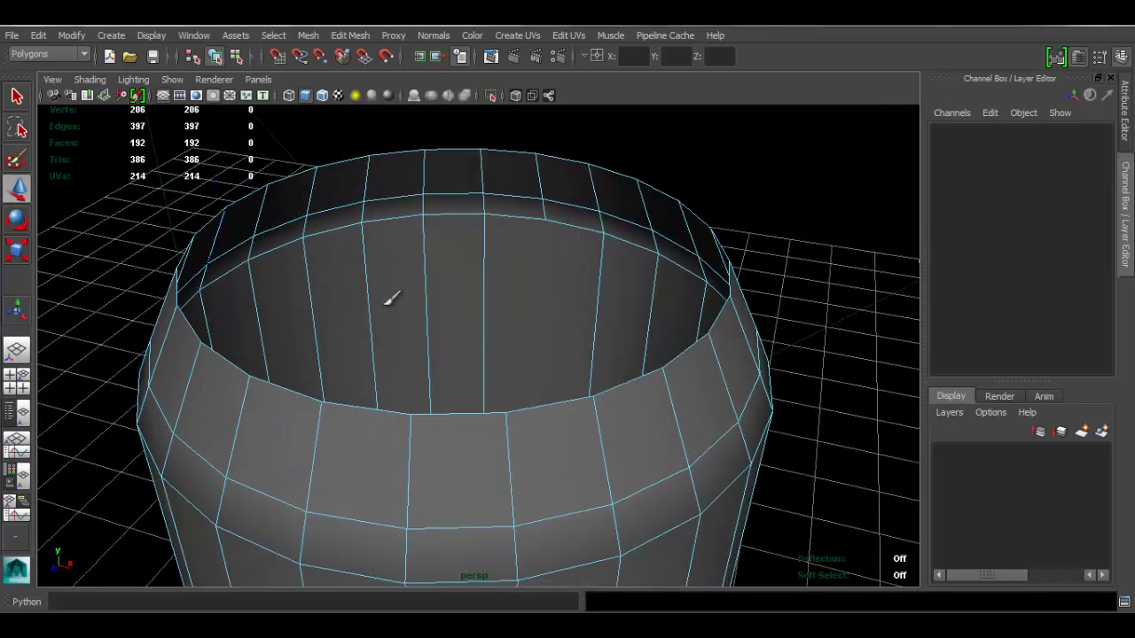
pyautogui.click(622, 379)
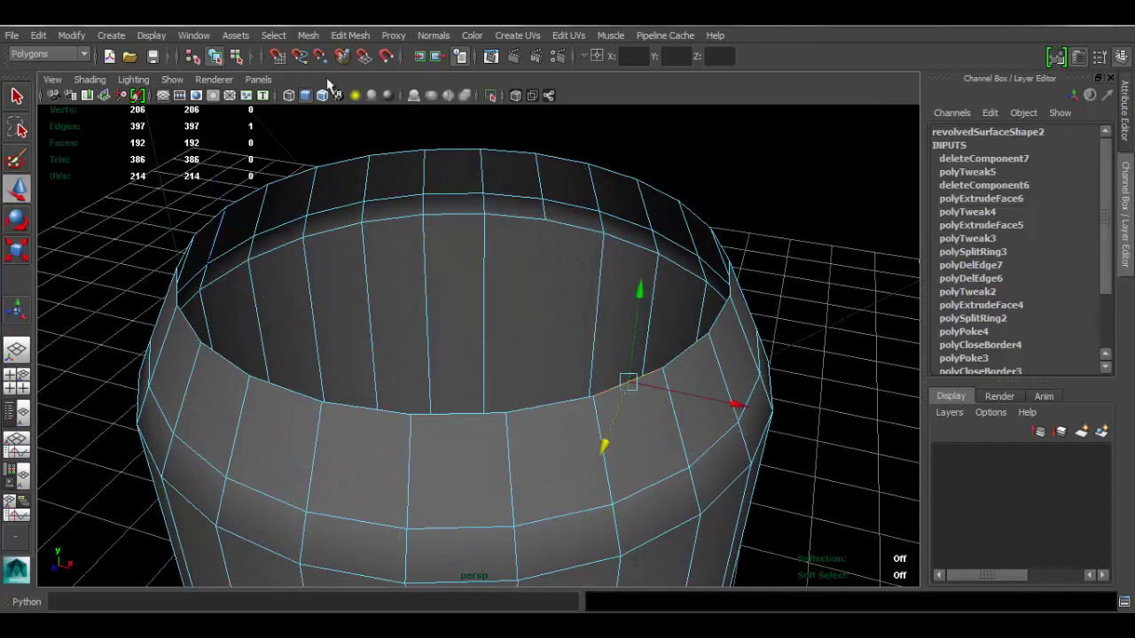
pyautogui.click(308, 36)
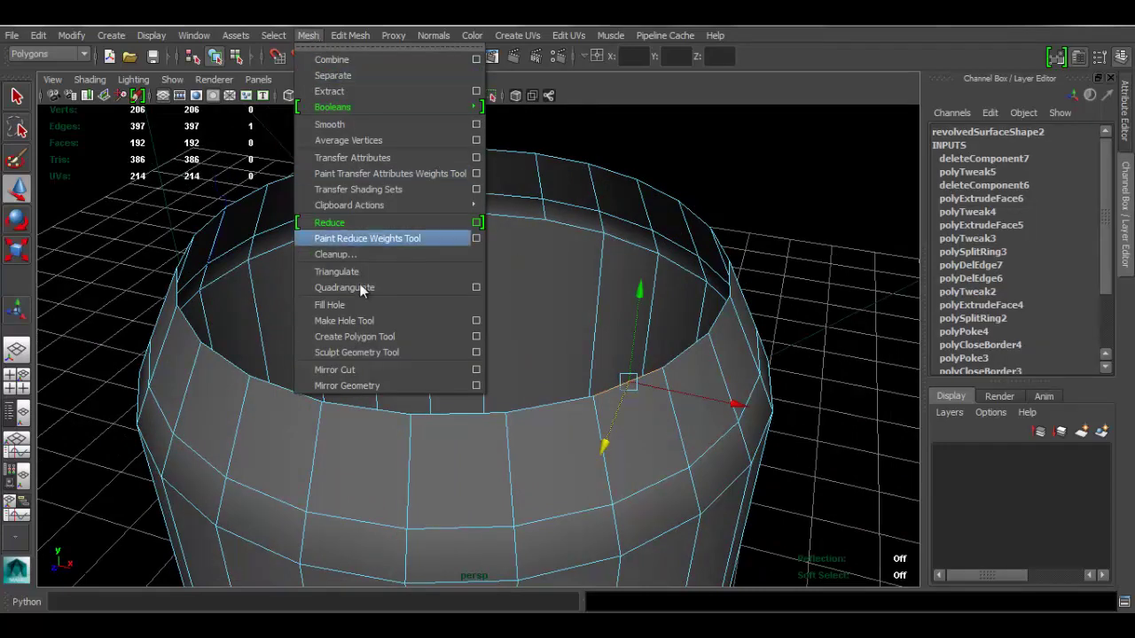
pyautogui.click(372, 305)
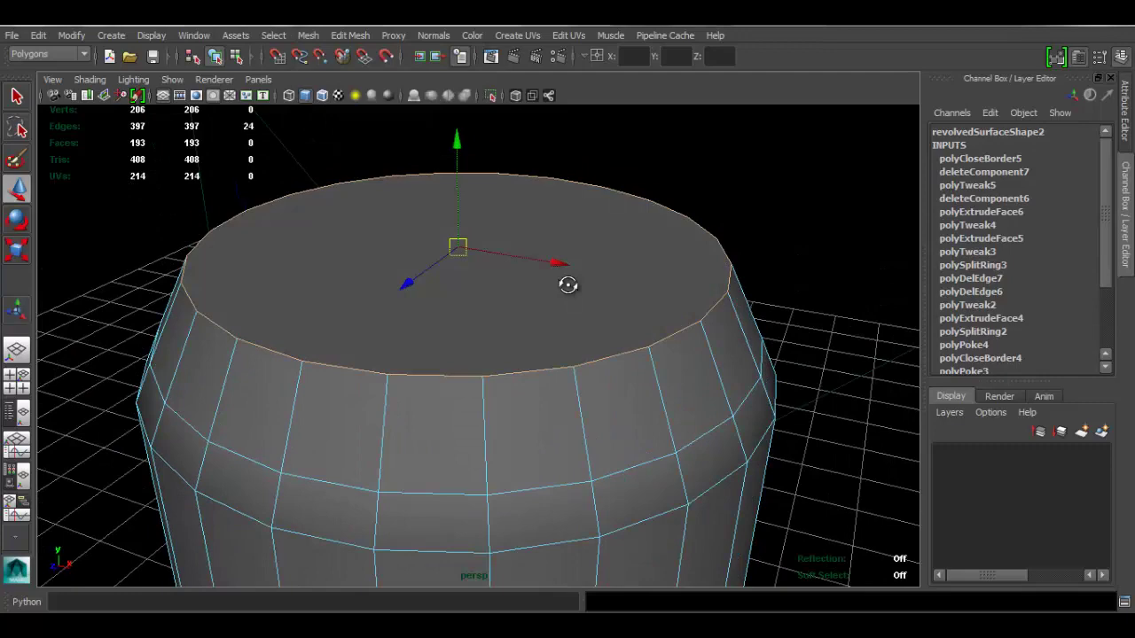
# Select the new cap face on the can's top and poke it into triangular wedges meeting at the centre.
pyautogui.click(597, 213)
pyautogui.keyDown('alt'); pyautogui.moveTo(508, 239); pyautogui.dragTo(324, 235); pyautogui.keyUp('alt')
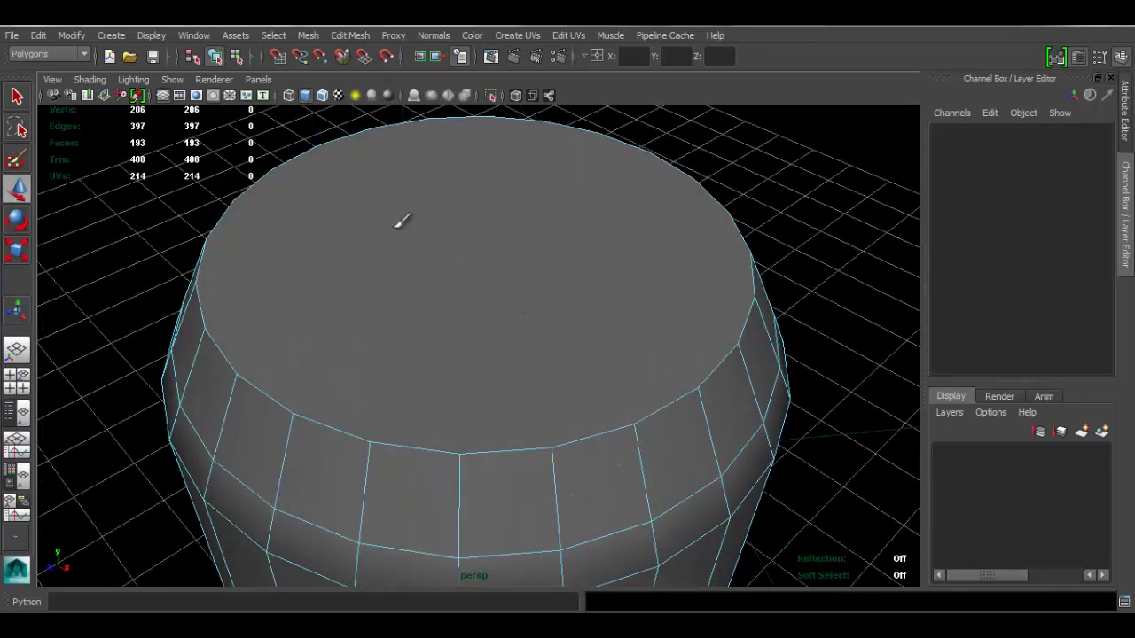
pyautogui.moveTo(394, 228); pyautogui.dragTo(394, 264, button='right')
pyautogui.click(486, 262)
pyautogui.keyDown('alt'); pyautogui.moveTo(681, 379); pyautogui.dragTo(603, 322, button='right'); pyautogui.keyUp('alt')
pyautogui.keyDown('alt'); pyautogui.moveTo(471, 288); pyautogui.dragTo(471, 331, button='middle'); pyautogui.keyUp('alt')
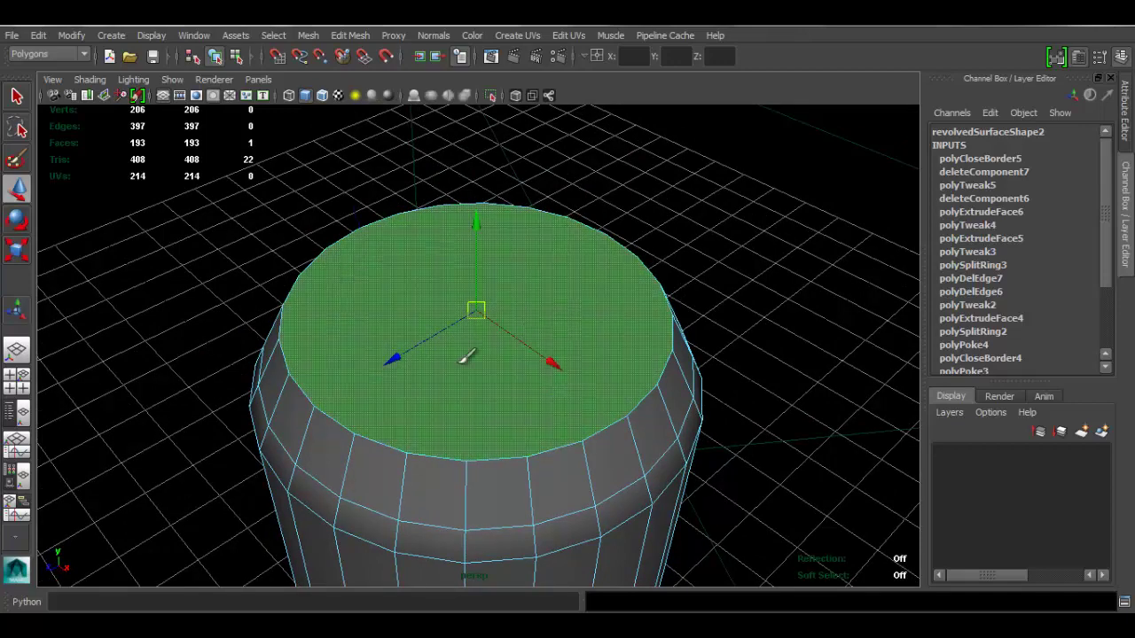
pyautogui.click(350, 36)
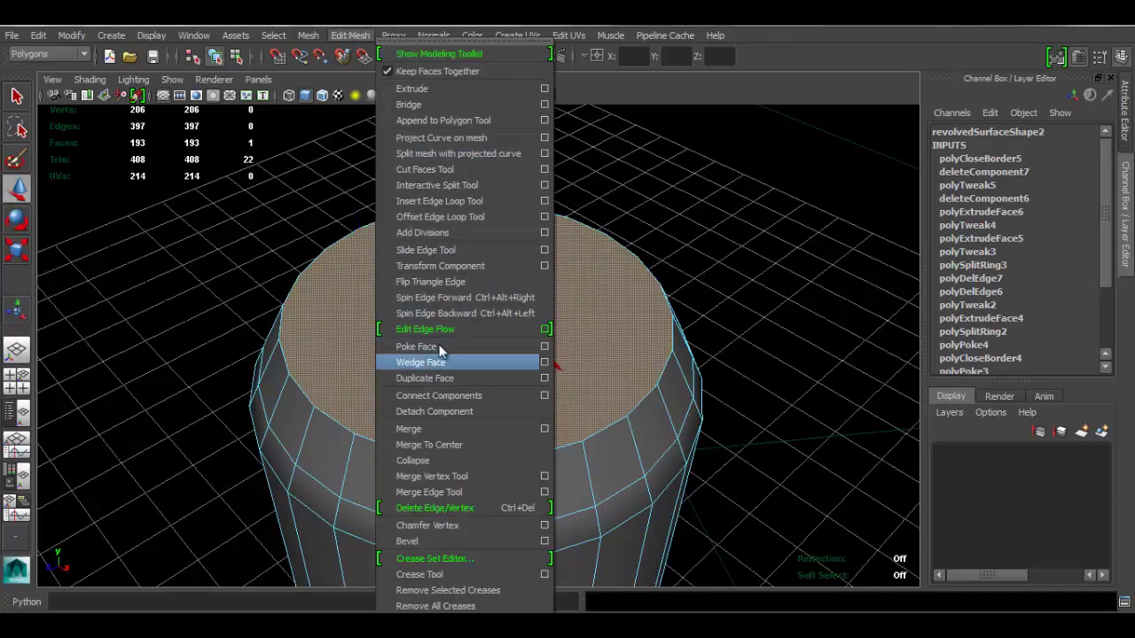
pyautogui.click(464, 346)
pyautogui.keyDown('alt'); pyautogui.moveTo(667, 312); pyautogui.dragTo(663, 244); pyautogui.keyUp('alt')
pyautogui.keyDown('alt'); pyautogui.moveTo(689, 292); pyautogui.dragTo(744, 267, button='right'); pyautogui.keyUp('alt')
pyautogui.keyDown('alt'); pyautogui.moveTo(567, 333); pyautogui.dragTo(577, 390); pyautogui.keyUp('alt')
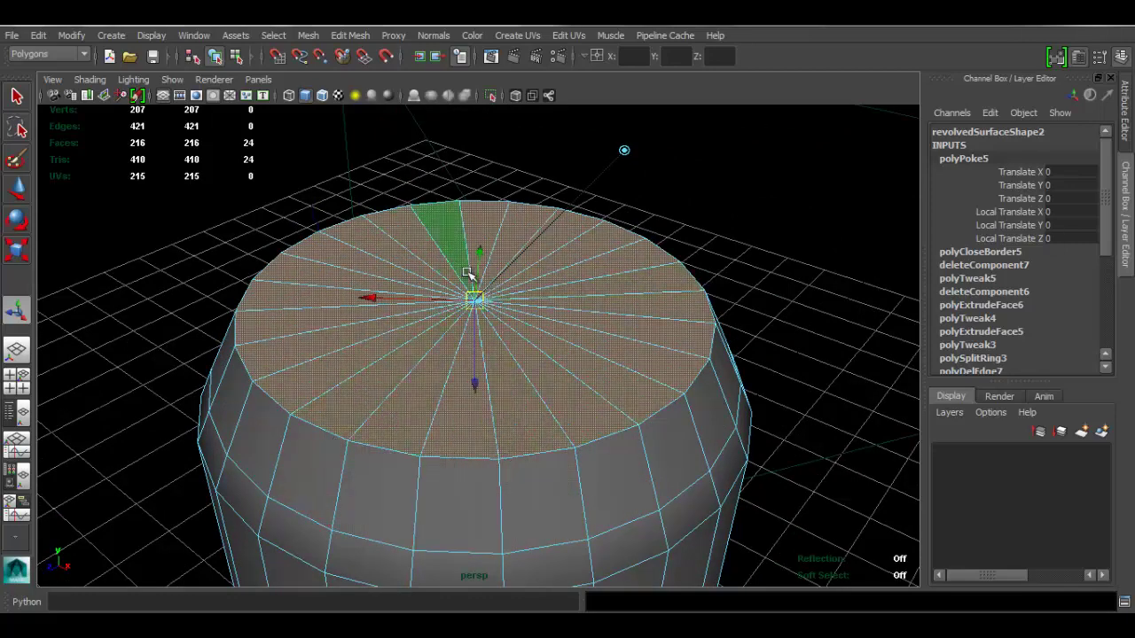
pyautogui.click(806, 188)
# Select all the lid wedges and extrude them upward by about 0.208 to form a narrow band.
pyautogui.keyDown('alt'); pyautogui.moveTo(600, 331); pyautogui.dragTo(611, 301); pyautogui.keyUp('alt')
pyautogui.keyDown('alt'); pyautogui.moveTo(616, 324); pyautogui.dragTo(562, 325, button='right'); pyautogui.keyUp('alt')
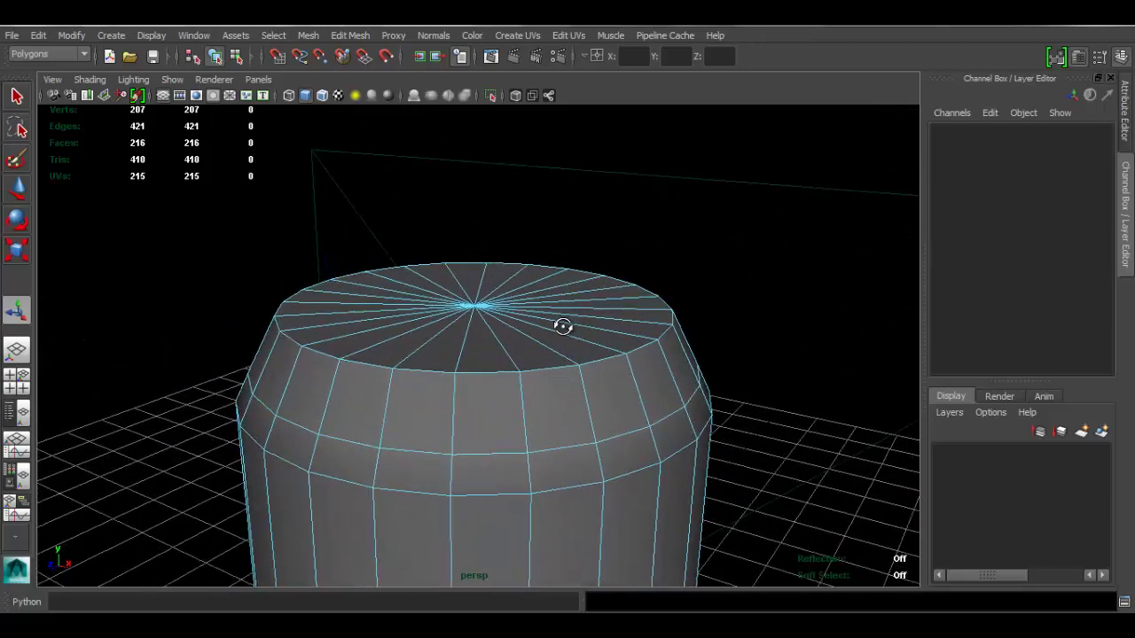
pyautogui.keyDown('alt'); pyautogui.moveTo(562, 325); pyautogui.dragTo(554, 381); pyautogui.keyUp('alt')
pyautogui.moveTo(506, 284)
pyautogui.mouseDown()
pyautogui.moveTo(428, 286)
pyautogui.moveTo(526, 346)
pyautogui.moveTo(595, 320)
pyautogui.moveTo(590, 360)
pyautogui.moveTo(597, 324)
pyautogui.moveTo(606, 339)
pyautogui.moveTo(715, 363)
pyautogui.moveTo(510, 335)
pyautogui.moveTo(569, 353)
pyautogui.mouseUp()
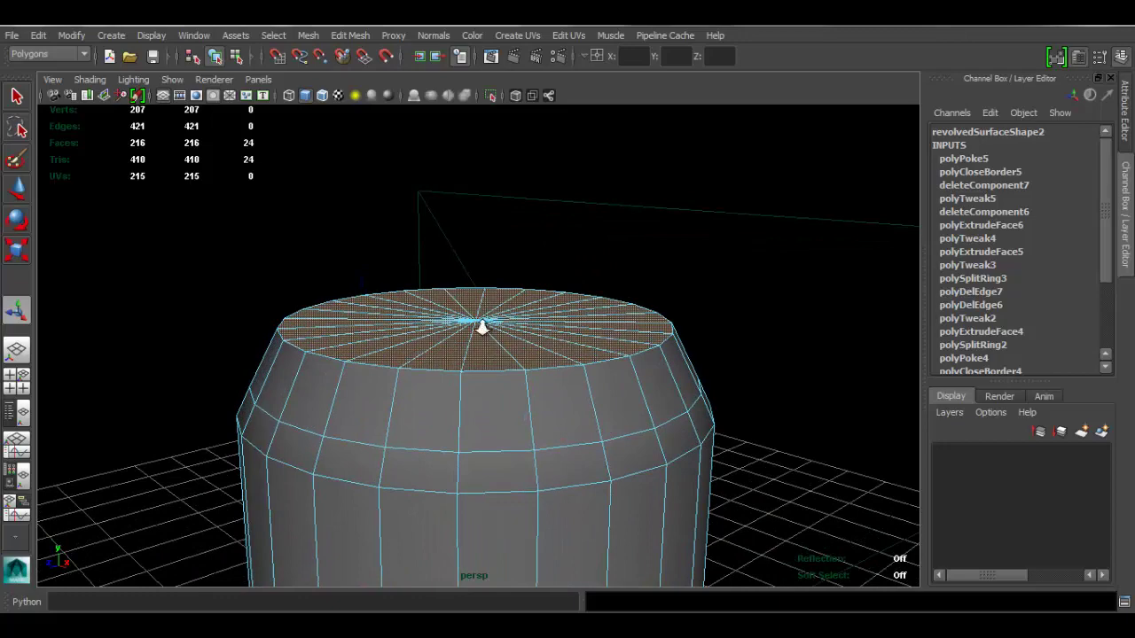
pyautogui.scroll(3, 482, 325)
pyautogui.keyDown('alt'); pyautogui.moveTo(324, 319); pyautogui.dragTo(549, 306); pyautogui.keyUp('alt')
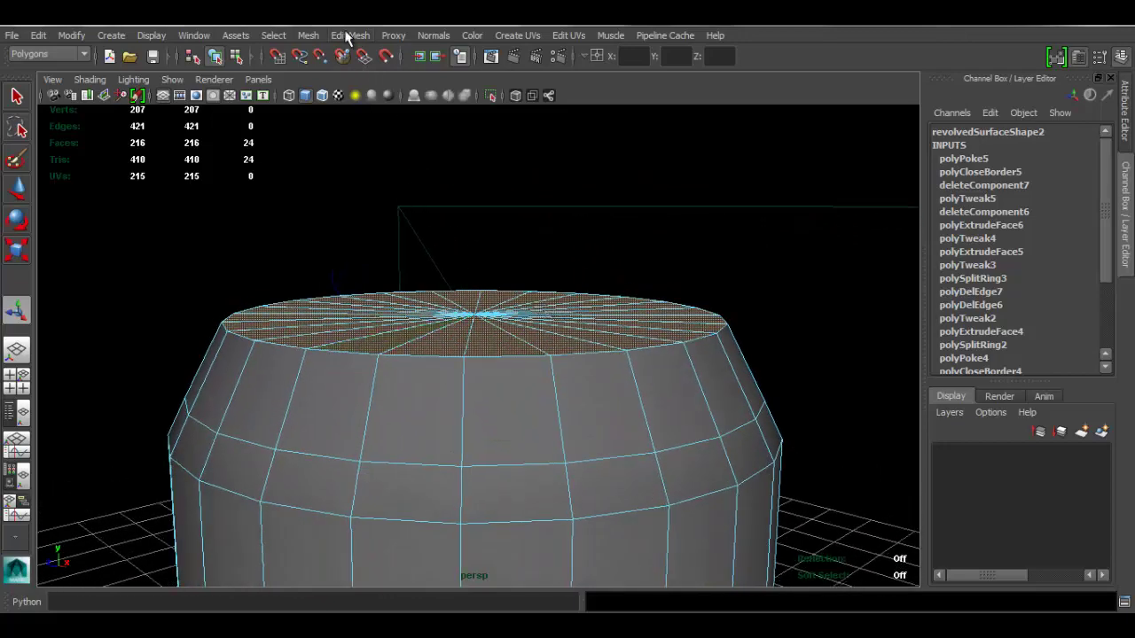
pyautogui.click(350, 35)
pyautogui.click(432, 89)
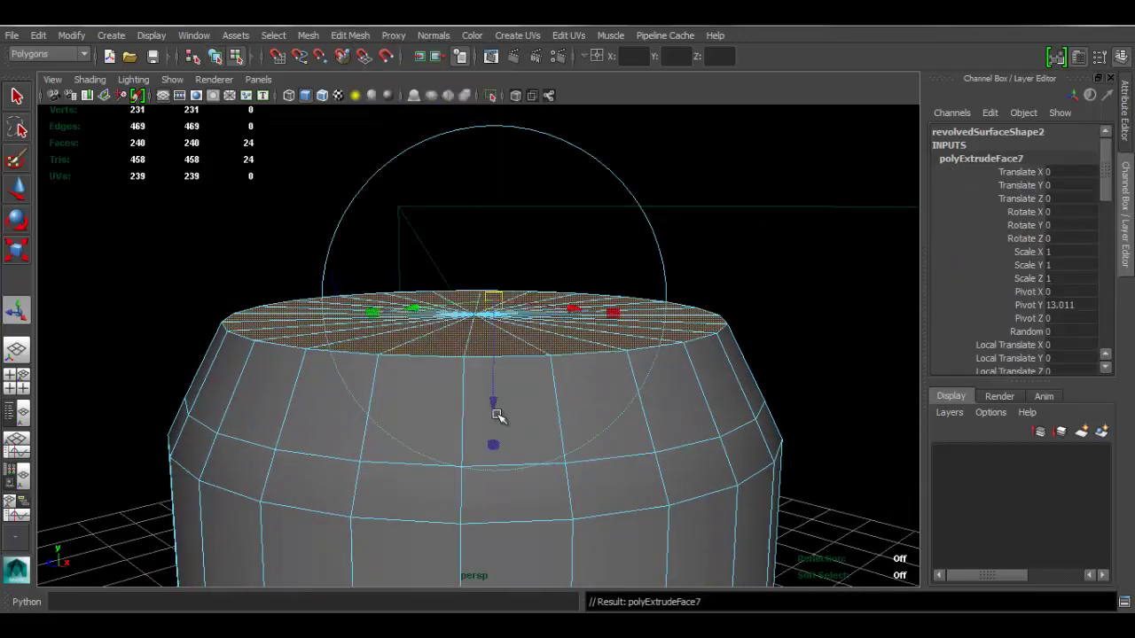
pyautogui.moveTo(494, 401)
pyautogui.mouseDown()
pyautogui.moveTo(492, 385)
pyautogui.moveTo(504, 390)
pyautogui.mouseUp()
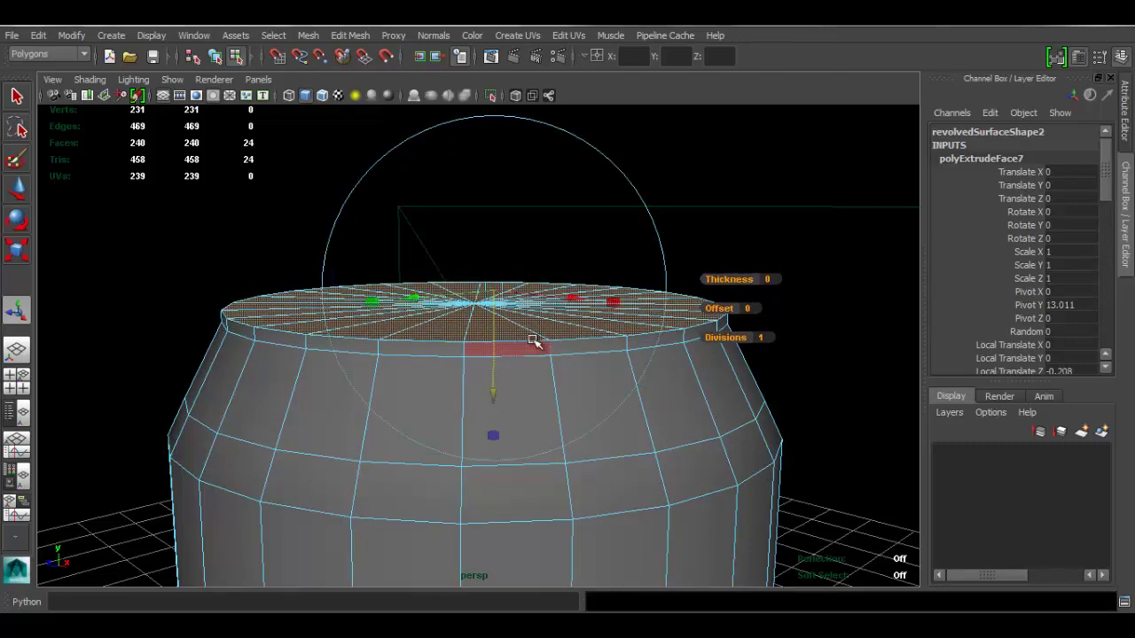
# Extrude the lid wedges upward a second time by about 0.401 to form a taller rim band.
pyautogui.scroll(2, 537, 355)
pyautogui.scroll(2, 523, 377)
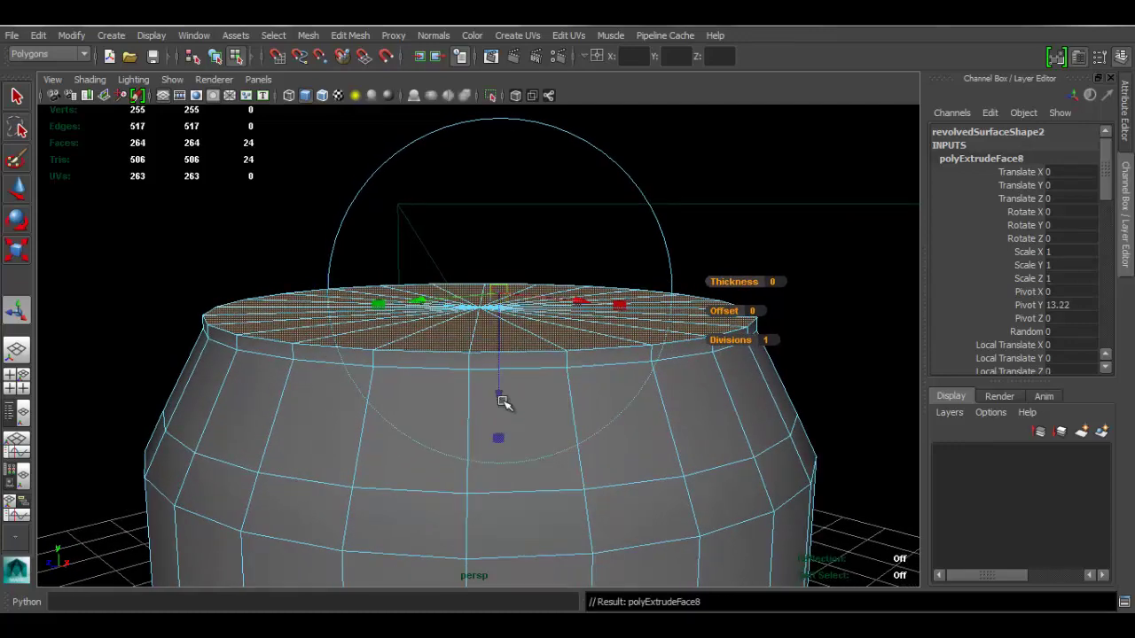
pyautogui.moveTo(502, 398); pyautogui.dragTo(496, 384)
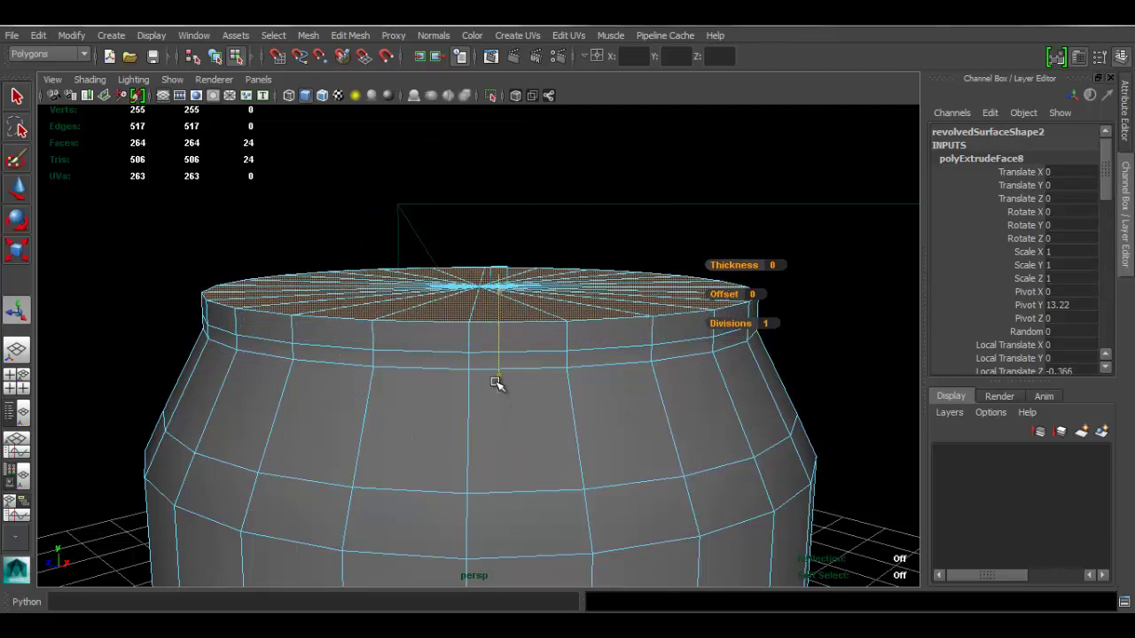
pyautogui.moveTo(496, 383); pyautogui.dragTo(496, 381)
# Grow the selection to include the upper rim band and scale it outward so the rim overhangs the neck.
pyautogui.keyDown('alt'); pyautogui.moveTo(630, 358); pyautogui.dragTo(649, 390); pyautogui.keyUp('alt')
pyautogui.click(274, 36)
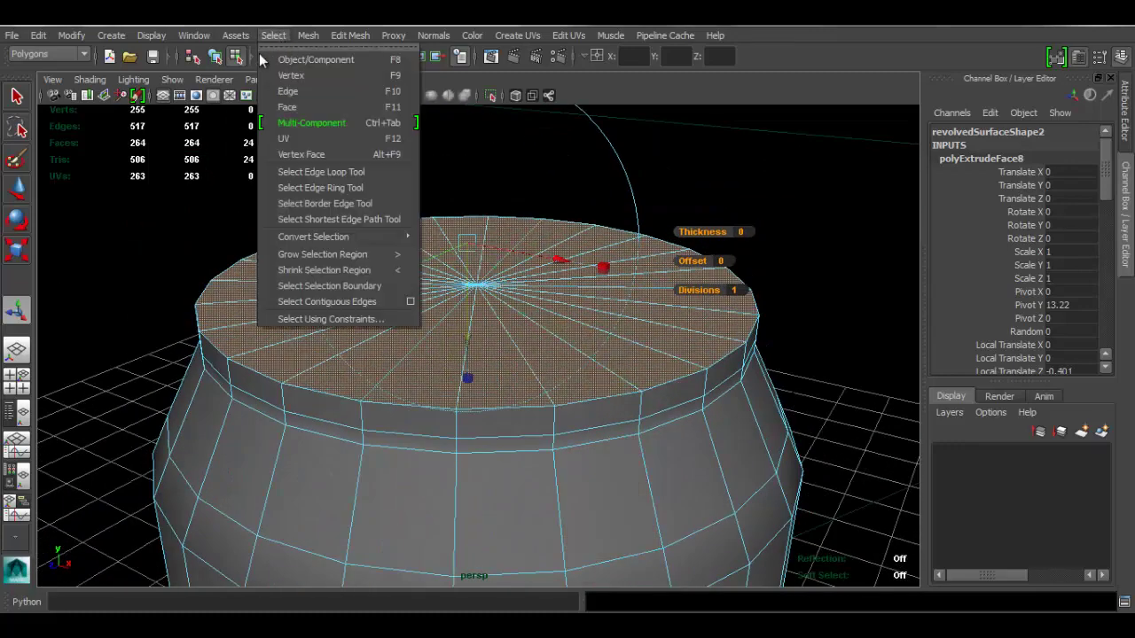
pyautogui.click(339, 255)
pyautogui.keyDown('alt'); pyautogui.moveTo(567, 356); pyautogui.dragTo(567, 353); pyautogui.keyUp('alt')
pyautogui.press('r')
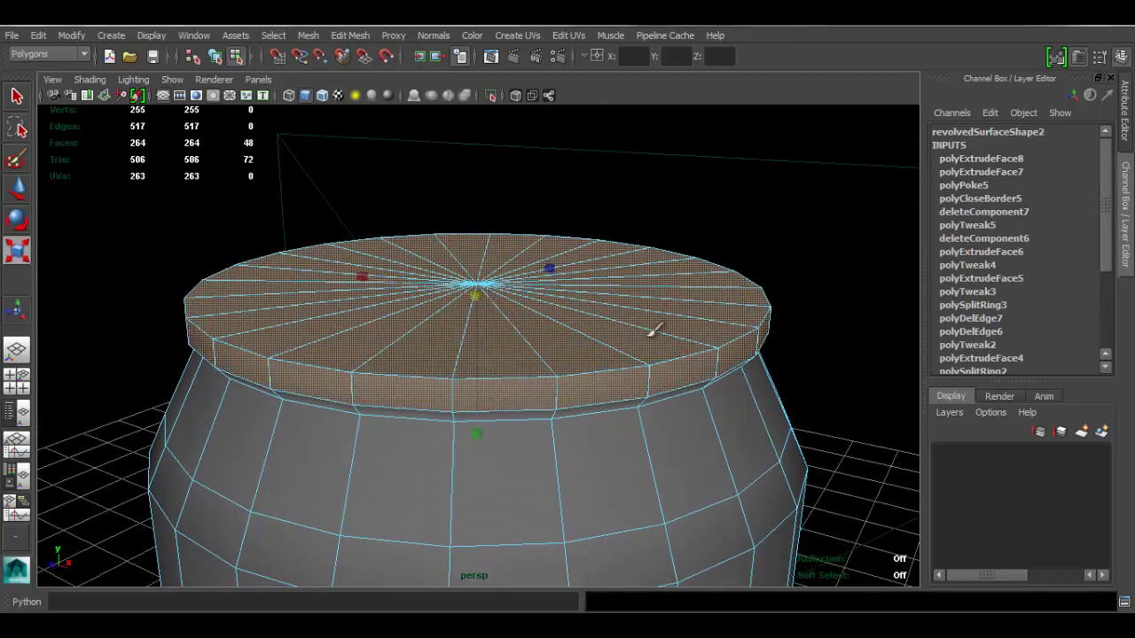
pyautogui.keyDown('alt'); pyautogui.moveTo(654, 329); pyautogui.dragTo(672, 299); pyautogui.keyUp('alt')
pyautogui.keyDown('alt'); pyautogui.moveTo(463, 304); pyautogui.dragTo(481, 296); pyautogui.keyUp('alt')
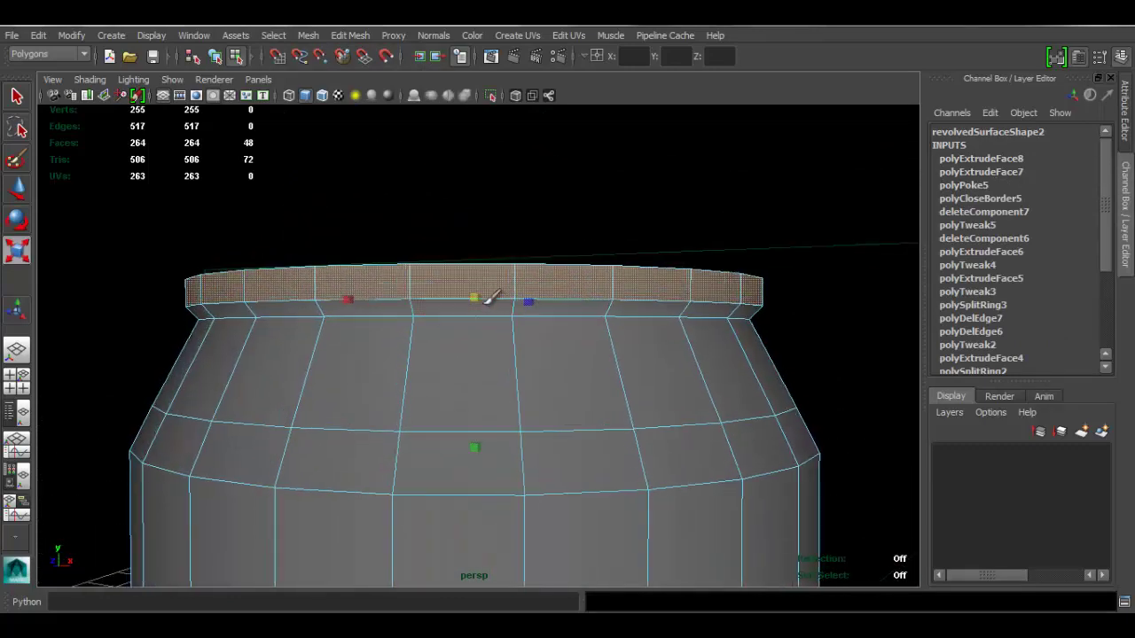
pyautogui.keyDown('alt'); pyautogui.moveTo(684, 311); pyautogui.dragTo(683, 327); pyautogui.keyUp('alt')
# Extrude only the top lid wedges and scale them inward to leave a narrow flat ring around the edge.
pyautogui.click(874, 253)
pyautogui.moveTo(523, 252)
pyautogui.keyDown('alt'); pyautogui.mouseDown()
pyautogui.moveTo(517, 273)
pyautogui.moveTo(423, 269)
pyautogui.moveTo(530, 305)
pyautogui.mouseUp(); pyautogui.keyUp('alt')
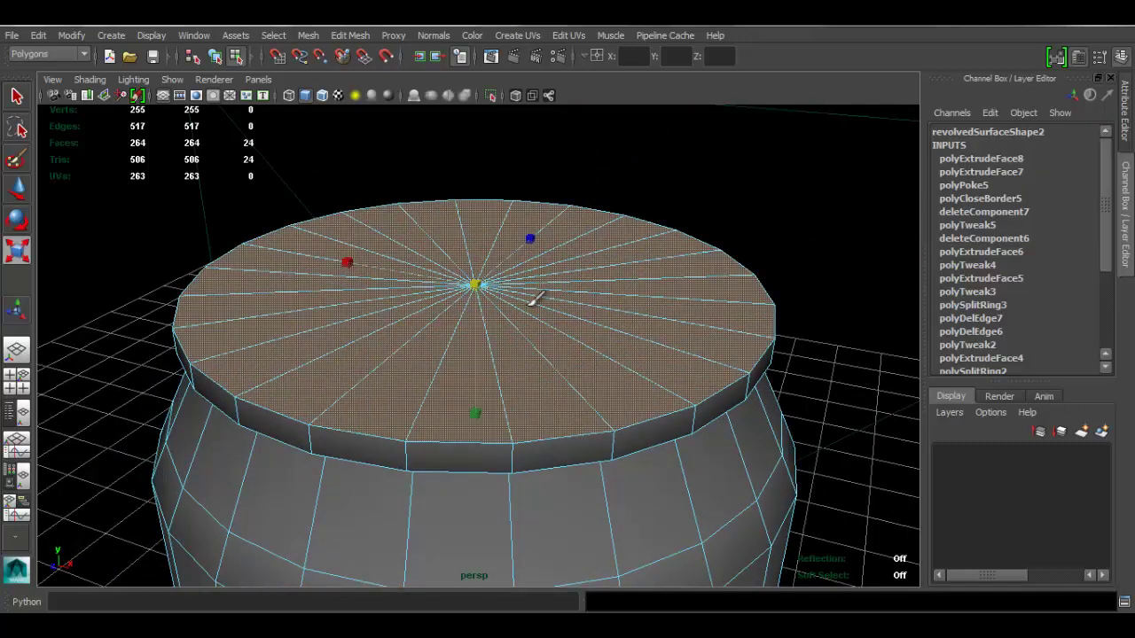
pyautogui.click(349, 35)
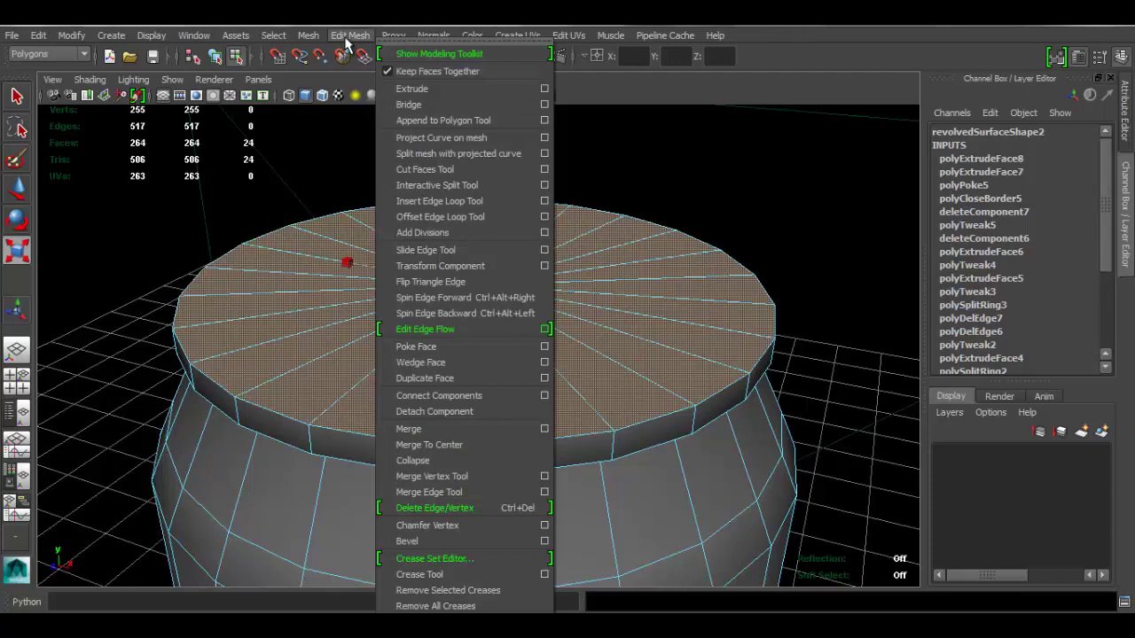
pyautogui.click(349, 36)
pyautogui.click(350, 36)
pyautogui.click(413, 89)
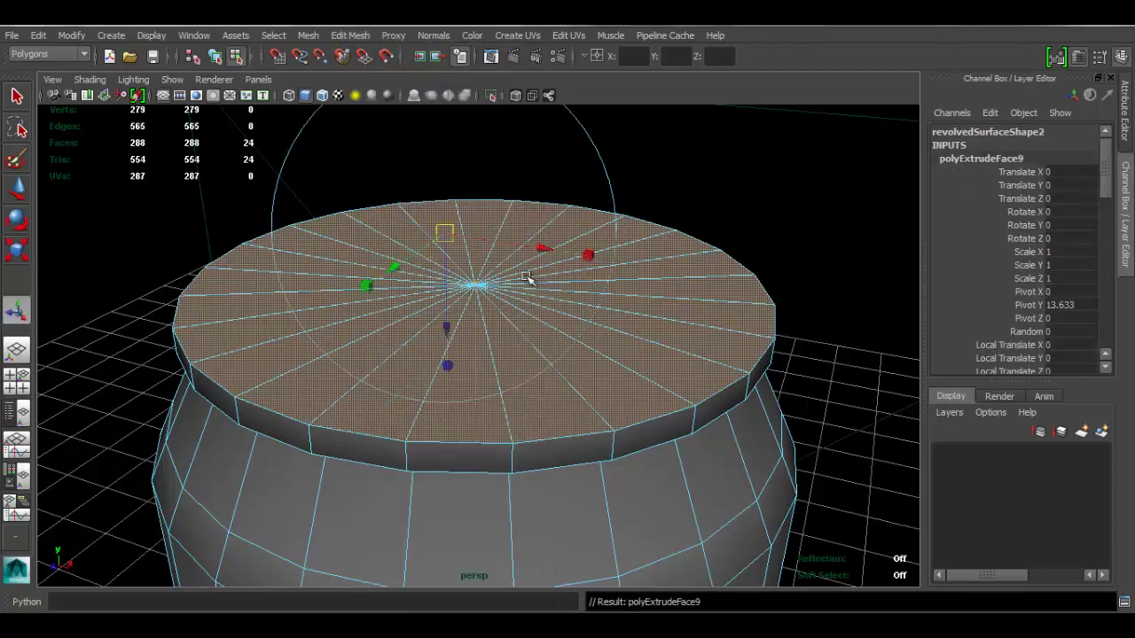
pyautogui.press('r')
pyautogui.moveTo(476, 283); pyautogui.dragTo(437, 280)
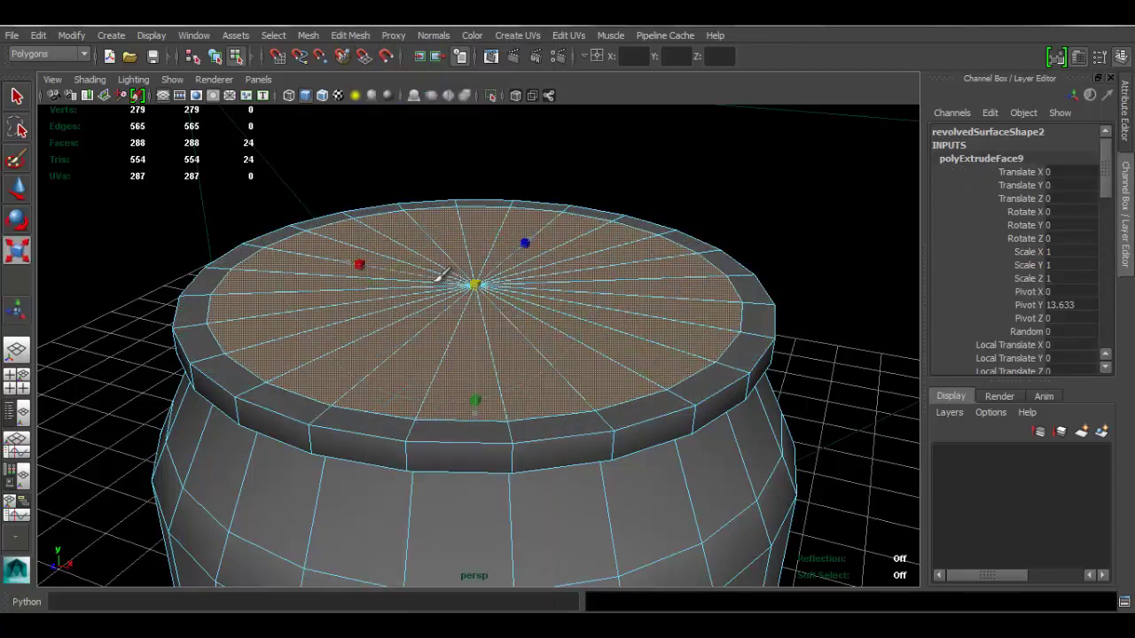
pyautogui.keyDown('alt'); pyautogui.moveTo(635, 346); pyautogui.dragTo(630, 314); pyautogui.keyUp('alt')
pyautogui.keyDown('alt'); pyautogui.moveTo(723, 303); pyautogui.dragTo(555, 271, button='right'); pyautogui.keyUp('alt')
pyautogui.keyDown('alt'); pyautogui.moveTo(555, 272); pyautogui.dragTo(542, 352); pyautogui.keyUp('alt')
pyautogui.keyDown('alt'); pyautogui.moveTo(542, 352); pyautogui.dragTo(656, 342, button='right'); pyautogui.keyUp('alt')
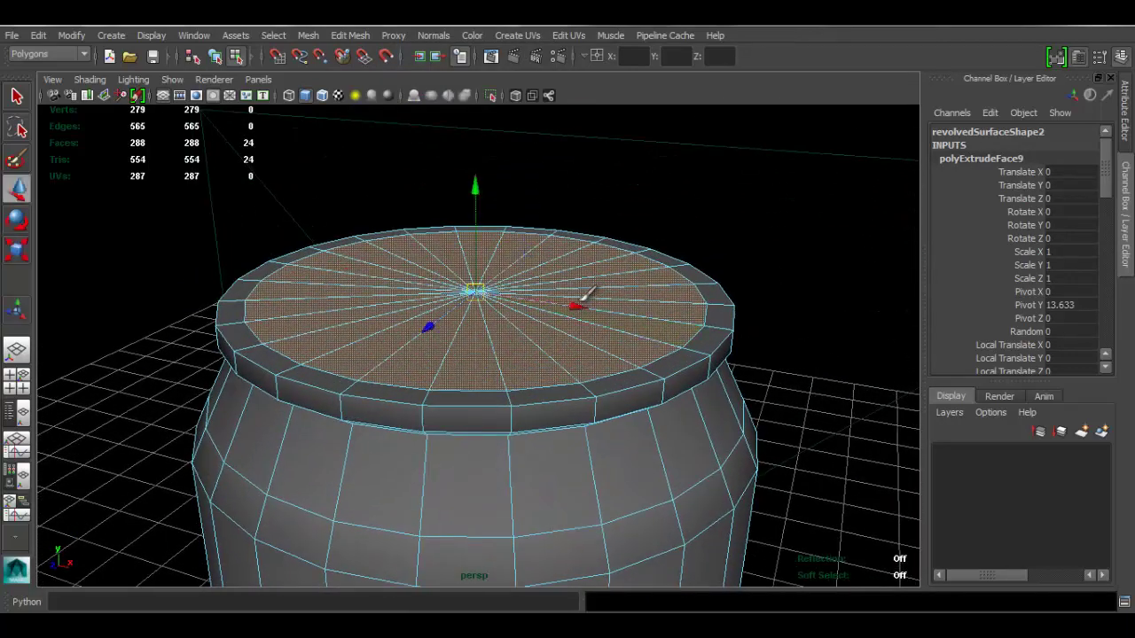
pyautogui.click(733, 214)
pyautogui.keyDown('alt'); pyautogui.moveTo(550, 258); pyautogui.dragTo(546, 299); pyautogui.keyUp('alt')
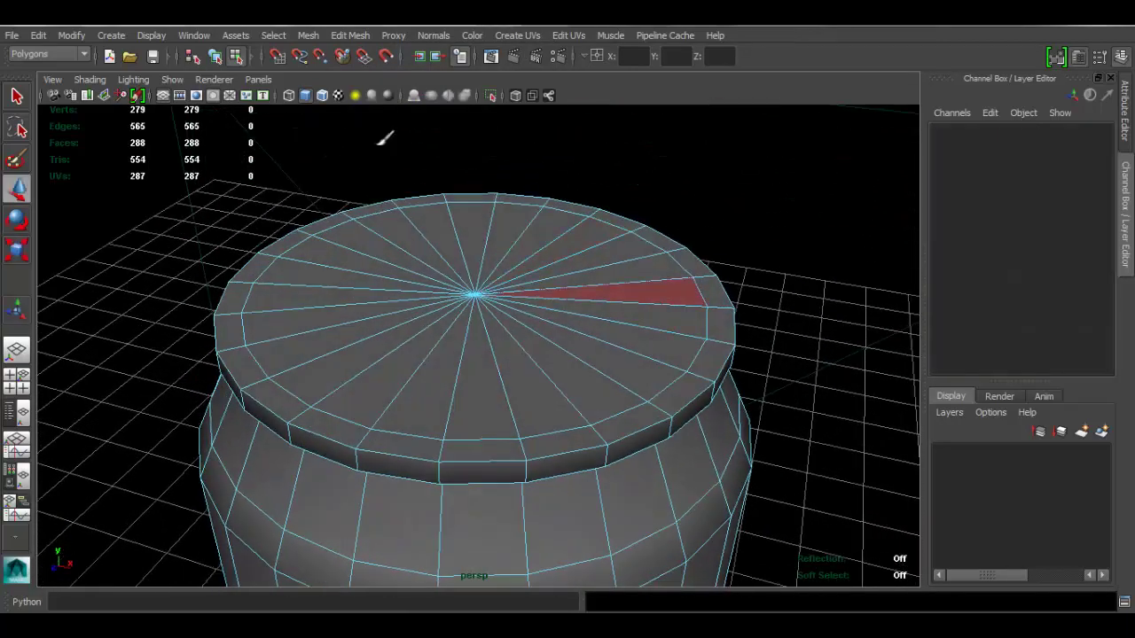
# Select the inner lid wedges and turn off the Keep Faces Together option.
pyautogui.click(355, 35)
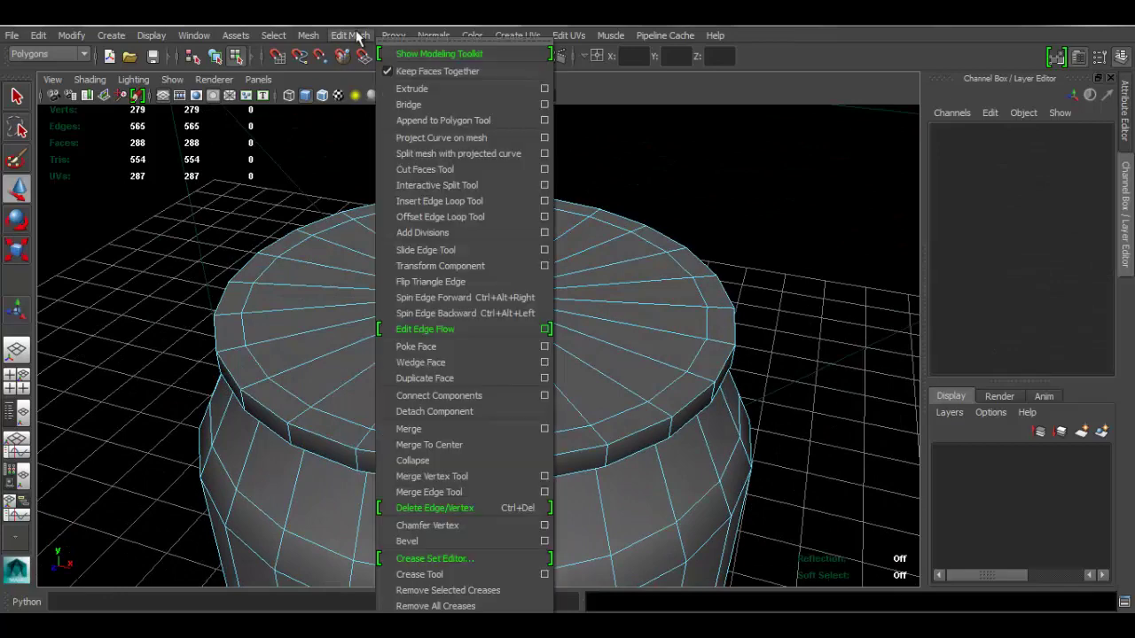
pyautogui.click(437, 71)
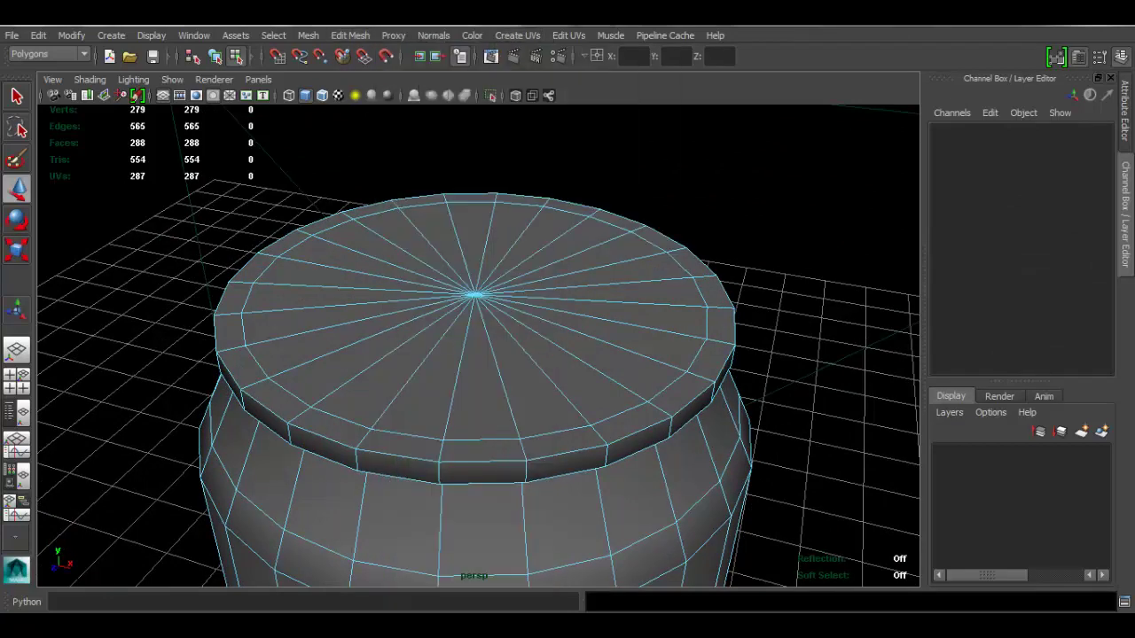
pyautogui.keyDown('alt'); pyautogui.moveTo(508, 280); pyautogui.dragTo(510, 295); pyautogui.keyUp('alt')
pyautogui.keyDown('alt'); pyautogui.moveTo(471, 309); pyautogui.dragTo(502, 303, button='right'); pyautogui.keyUp('alt')
pyautogui.moveTo(492, 277)
pyautogui.mouseDown()
pyautogui.moveTo(451, 303)
pyautogui.moveTo(493, 273)
pyautogui.moveTo(477, 284)
pyautogui.mouseUp()
pyautogui.click(352, 40)
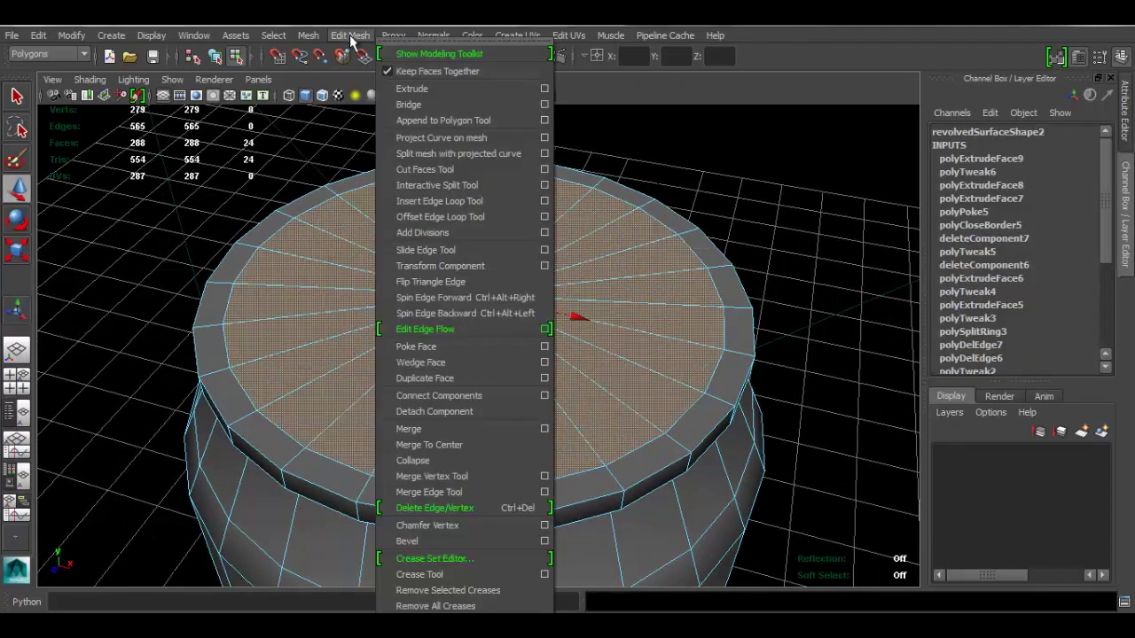
pyautogui.click(352, 40)
pyautogui.click(352, 40)
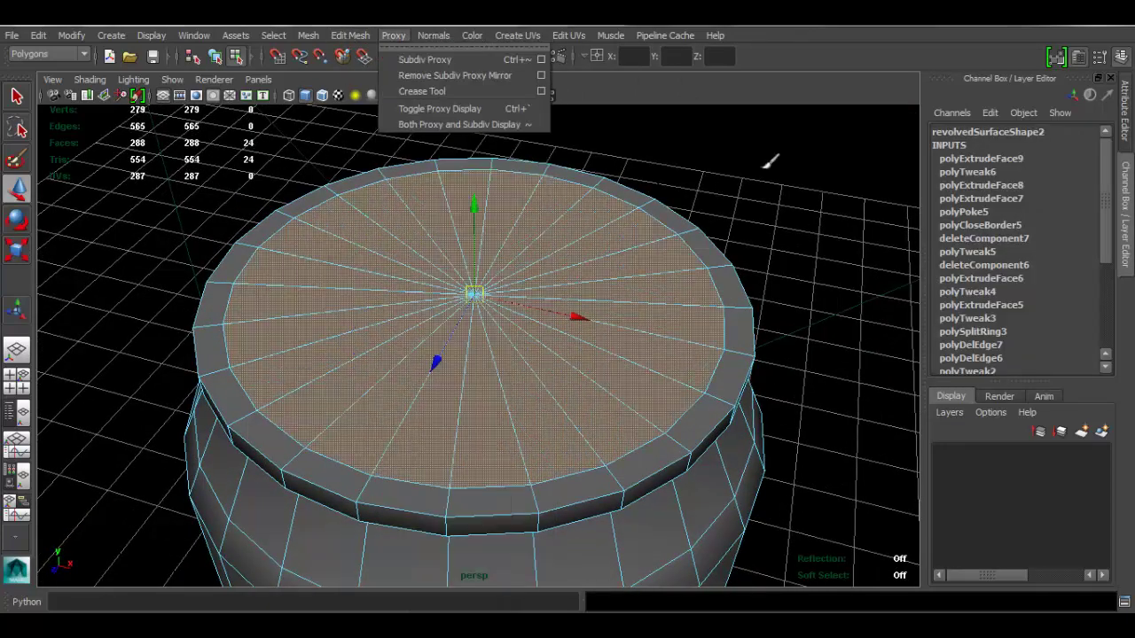
pyautogui.click(771, 164)
pyautogui.moveTo(575, 240); pyautogui.dragTo(501, 250)
# Extrude the inner lid wedges as separate faces and push them down by about 0.377.
pyautogui.click(353, 36)
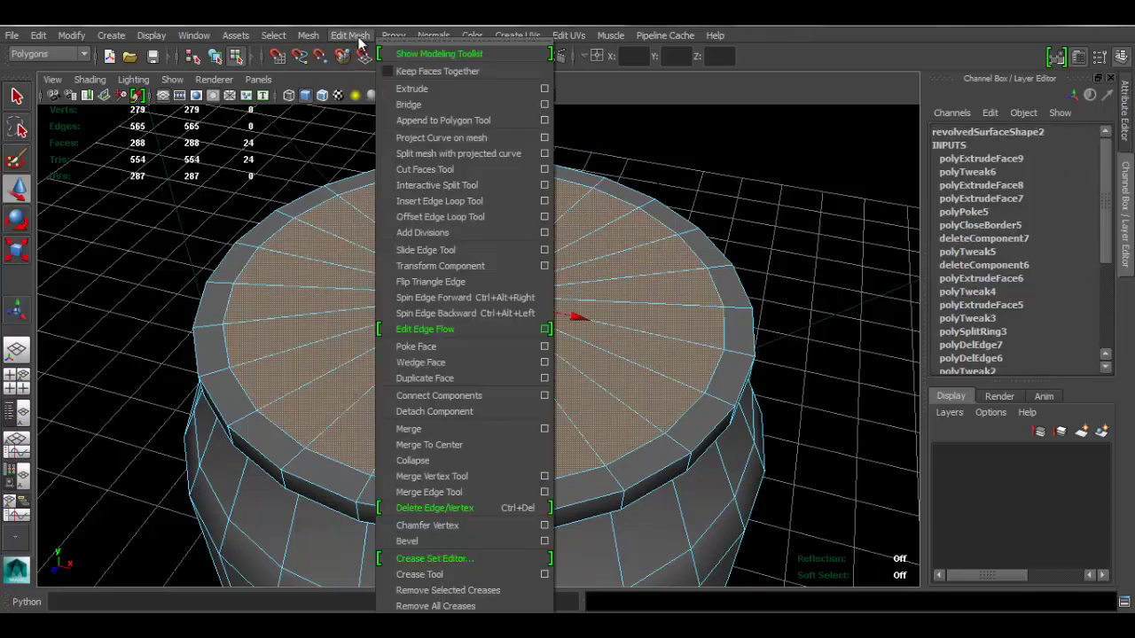
pyautogui.click(408, 86)
pyautogui.keyDown('alt'); pyautogui.moveTo(494, 151); pyautogui.dragTo(515, 225); pyautogui.keyUp('alt')
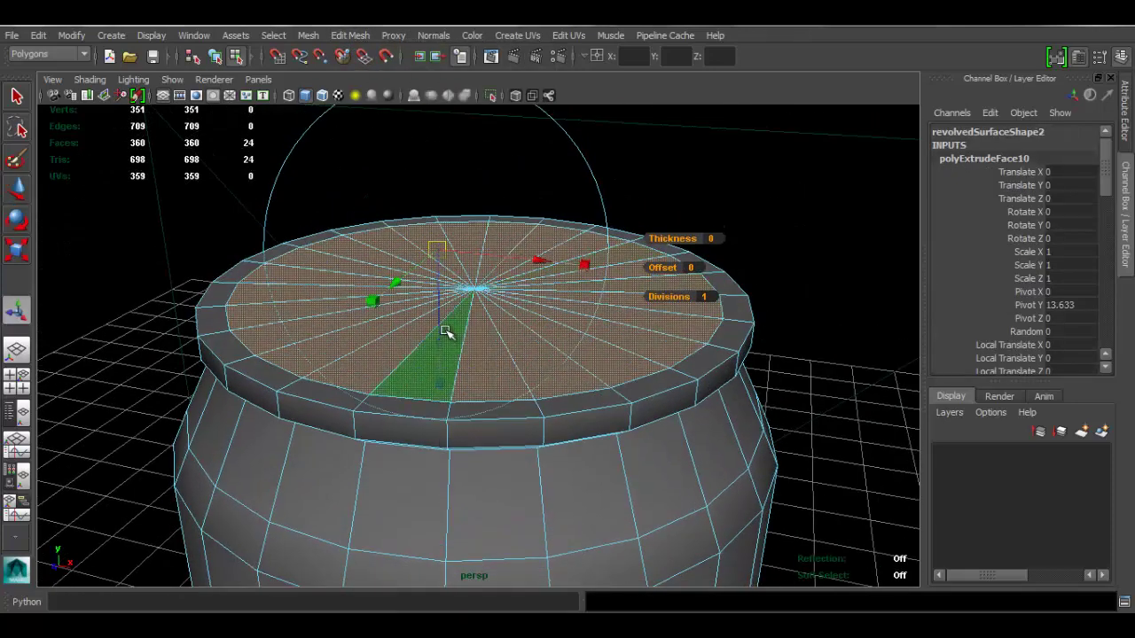
pyautogui.moveTo(444, 331); pyautogui.dragTo(446, 363)
pyautogui.keyDown('alt'); pyautogui.moveTo(585, 311); pyautogui.dragTo(592, 316); pyautogui.keyUp('alt')
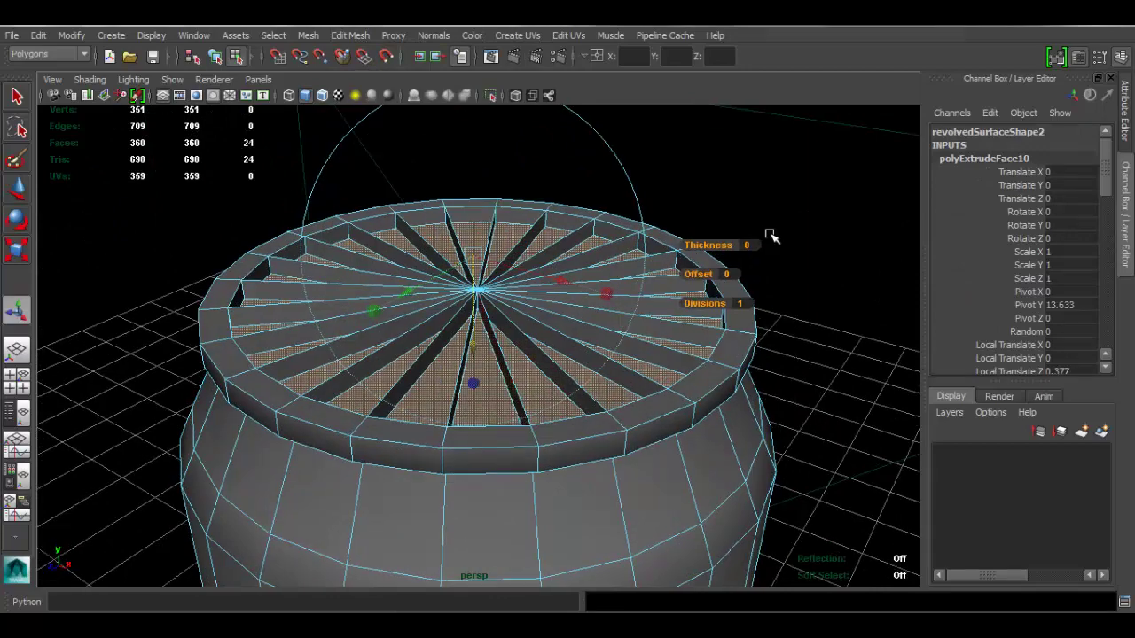
pyautogui.click(770, 233)
# Inspect the recessed lid wedges in object mode and check the Keep Faces Together setting.
pyautogui.keyDown('alt'); pyautogui.moveTo(482, 313); pyautogui.dragTo(565, 256, button='right'); pyautogui.keyUp('alt')
pyautogui.moveTo(497, 246); pyautogui.dragTo(567, 199, button='right')
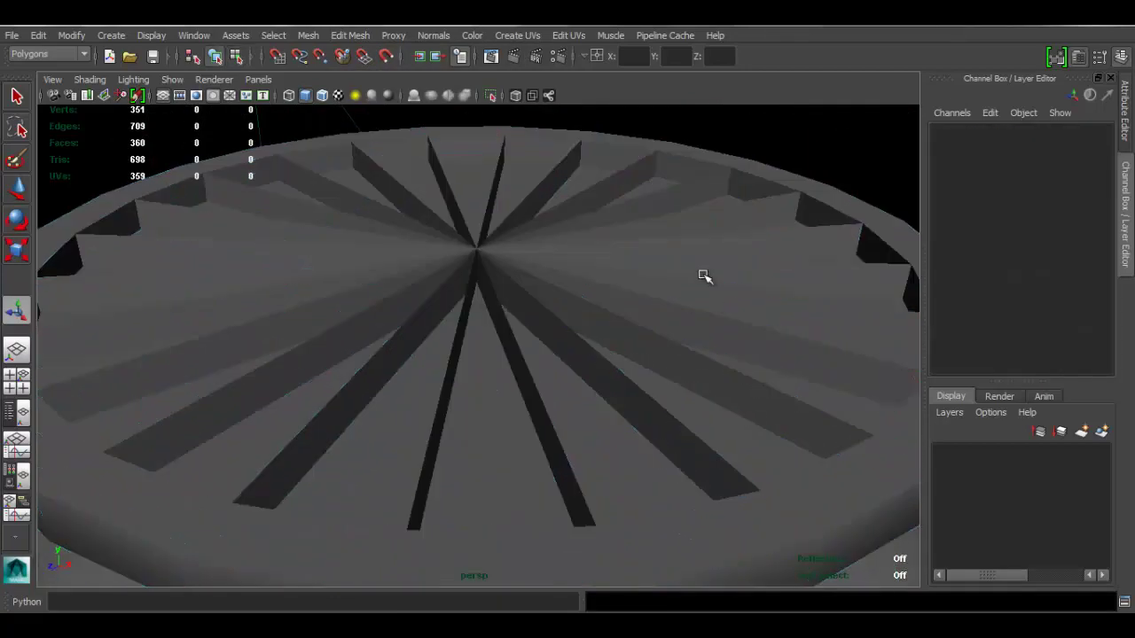
pyautogui.keyDown('alt'); pyautogui.moveTo(734, 303); pyautogui.dragTo(449, 277, button='right'); pyautogui.keyUp('alt')
pyautogui.click(560, 332)
pyautogui.keyDown('alt'); pyautogui.moveTo(560, 332); pyautogui.dragTo(499, 325); pyautogui.keyUp('alt')
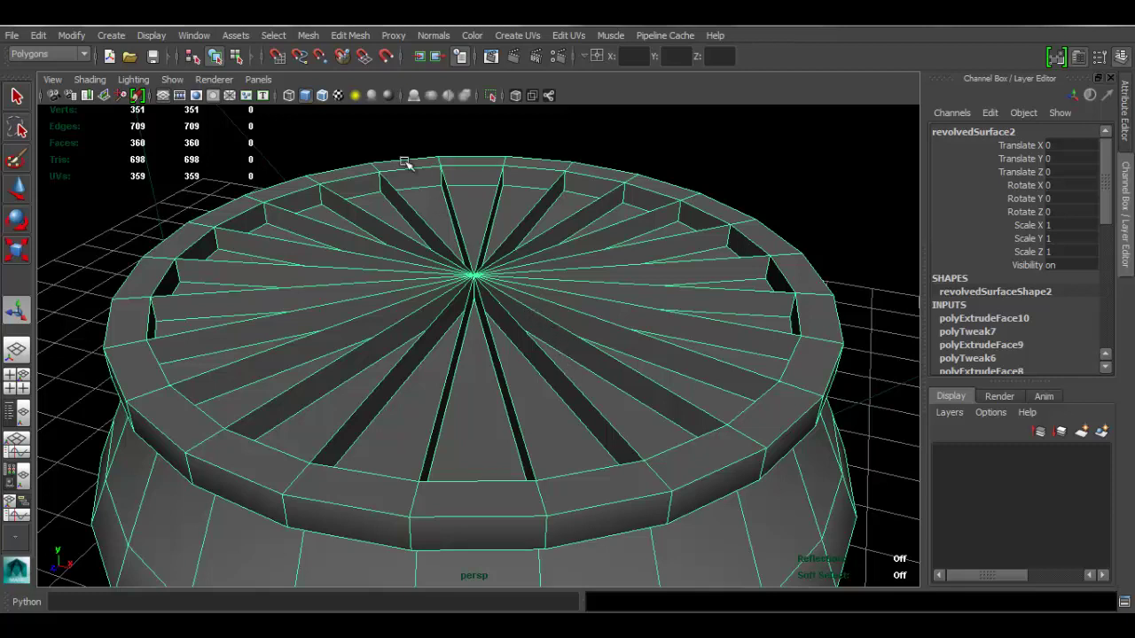
pyautogui.click(350, 37)
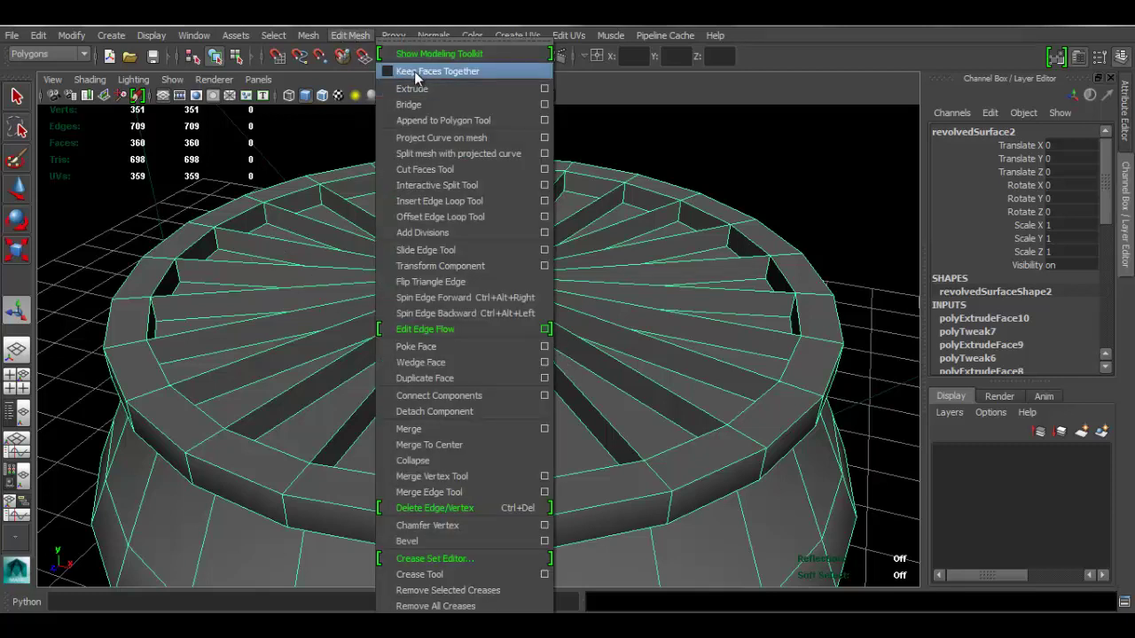
pyautogui.click(803, 142)
# Undo the separate-face extrusion of the inner lid wedges and restore their face selection.
pyautogui.hotkey('ctrl', 'z')
pyautogui.hotkey('ctrl', 'z')
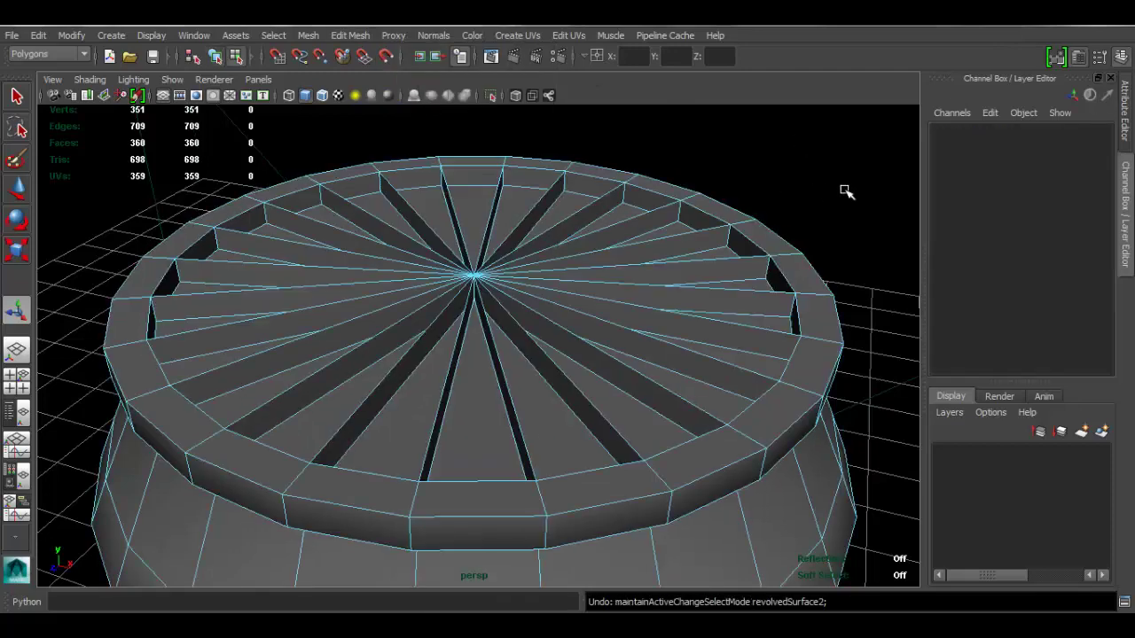
pyautogui.hotkey('ctrl', 'z')
pyautogui.hotkey('ctrl', 'z')
pyautogui.hotkey('ctrl', 'z')
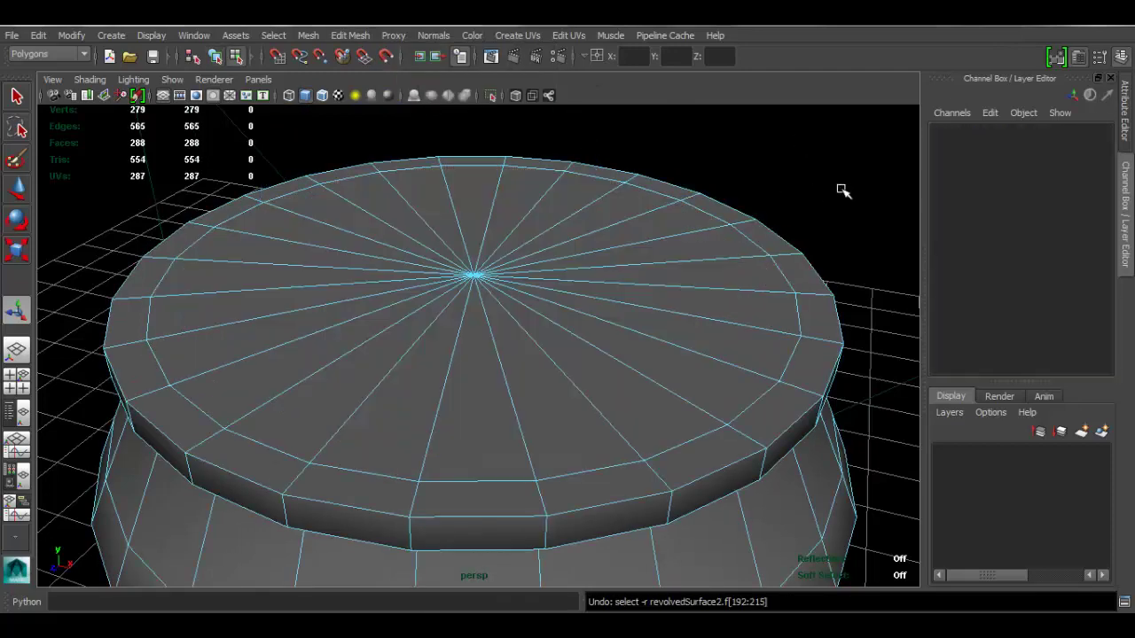
pyautogui.hotkey('ctrl', 'z')
# Turn on the Keep Faces Together option with the inner lid wedges selected.
pyautogui.click(348, 32)
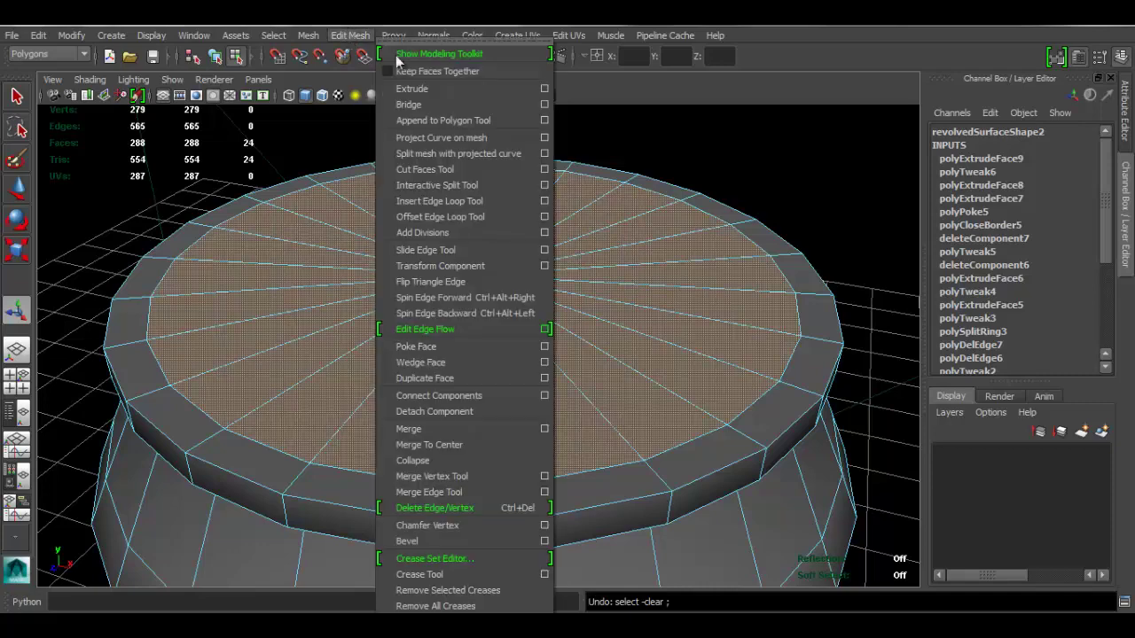
pyautogui.click(411, 70)
pyautogui.click(763, 158)
pyautogui.moveTo(532, 228); pyautogui.dragTo(469, 305)
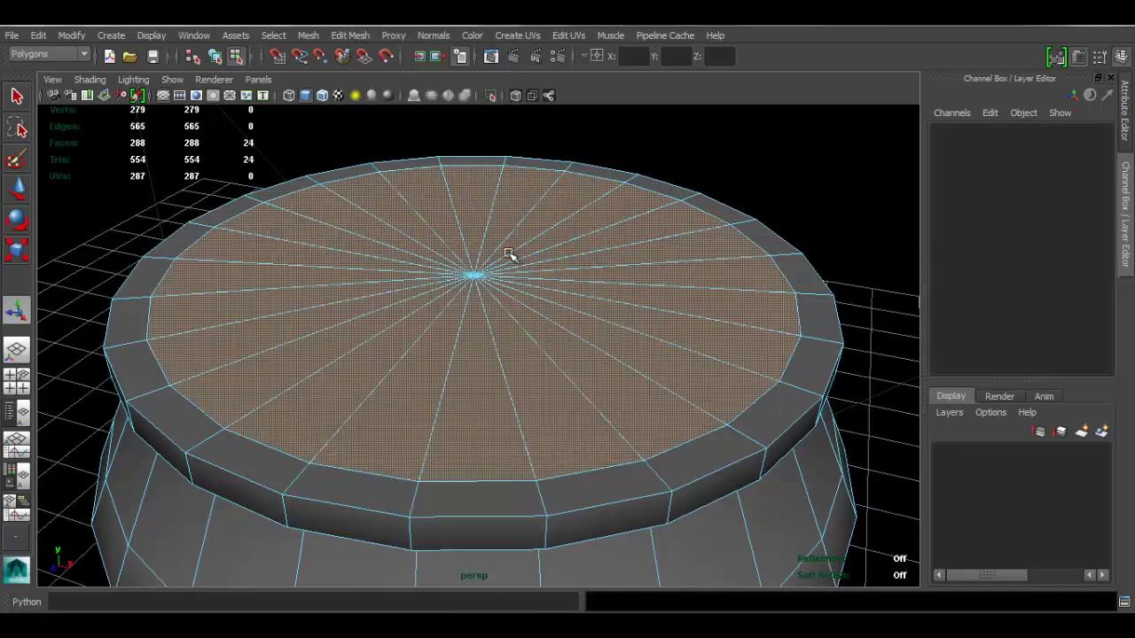
# Extrude the inner lid wedges as one connected surface and push them down to recess the lid inside the rim.
pyautogui.click(362, 35)
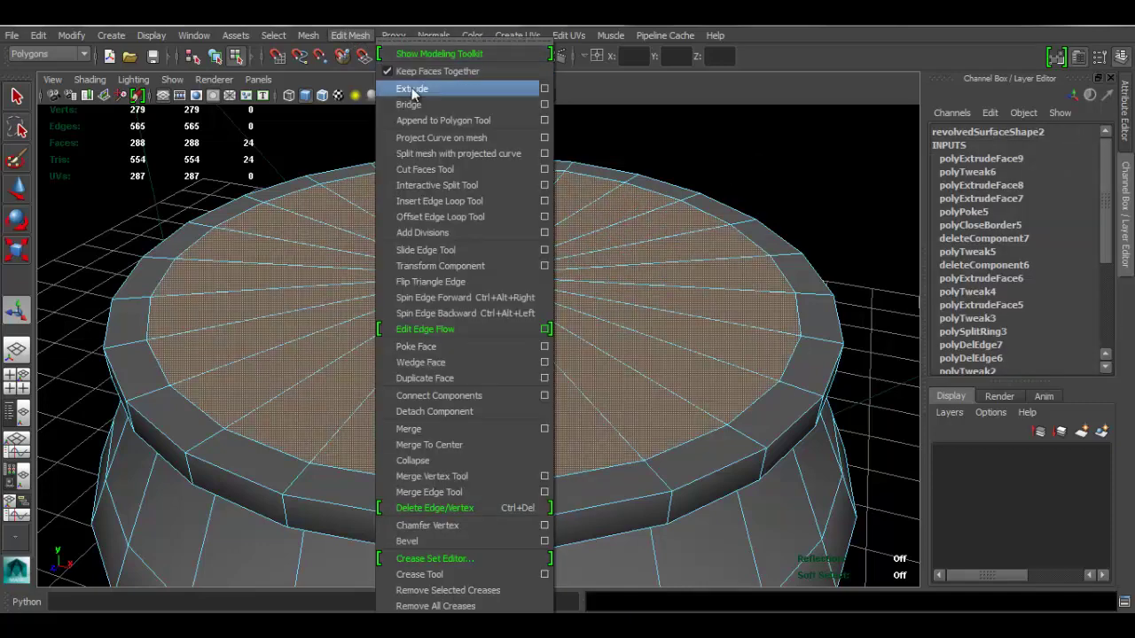
pyautogui.click(391, 88)
pyautogui.moveTo(440, 307); pyautogui.dragTo(447, 321)
pyautogui.moveTo(677, 296); pyautogui.dragTo(821, 179, button='right')
pyautogui.click(823, 179)
pyautogui.keyDown('alt'); pyautogui.moveTo(823, 180); pyautogui.dragTo(542, 271); pyautogui.keyUp('alt')
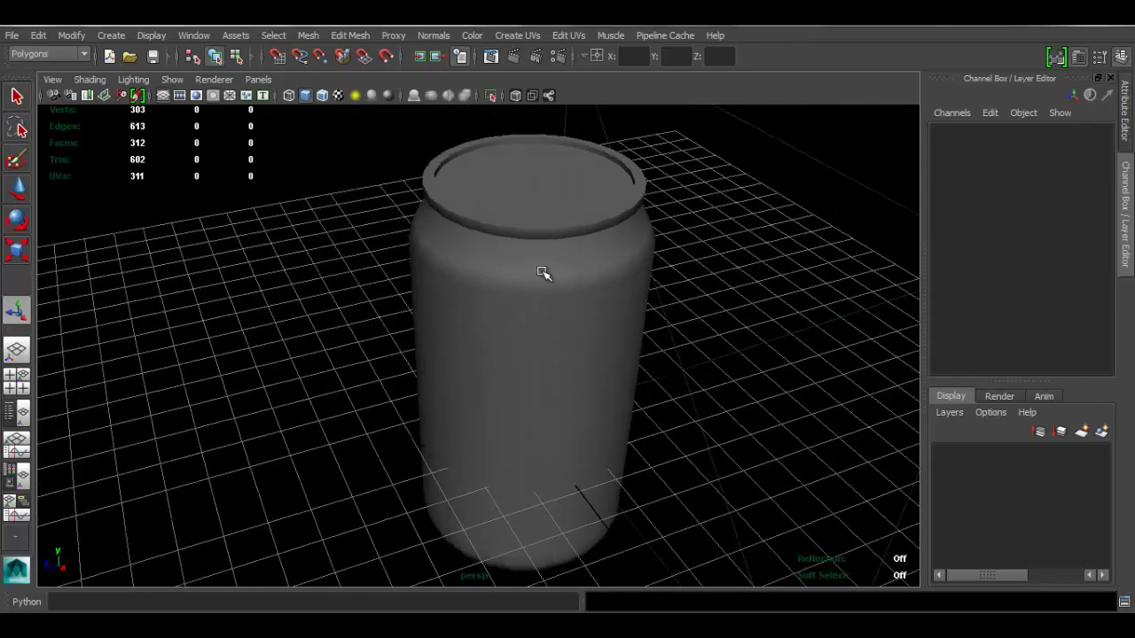
pyautogui.click(509, 310)
pyautogui.click(780, 264)
# Connect the shoulder vertex to the vertex directly below it on the lower body loop to restore the missing vertical edge.
pyautogui.keyDown('alt'); pyautogui.moveTo(780, 264); pyautogui.dragTo(511, 434); pyautogui.keyUp('alt')
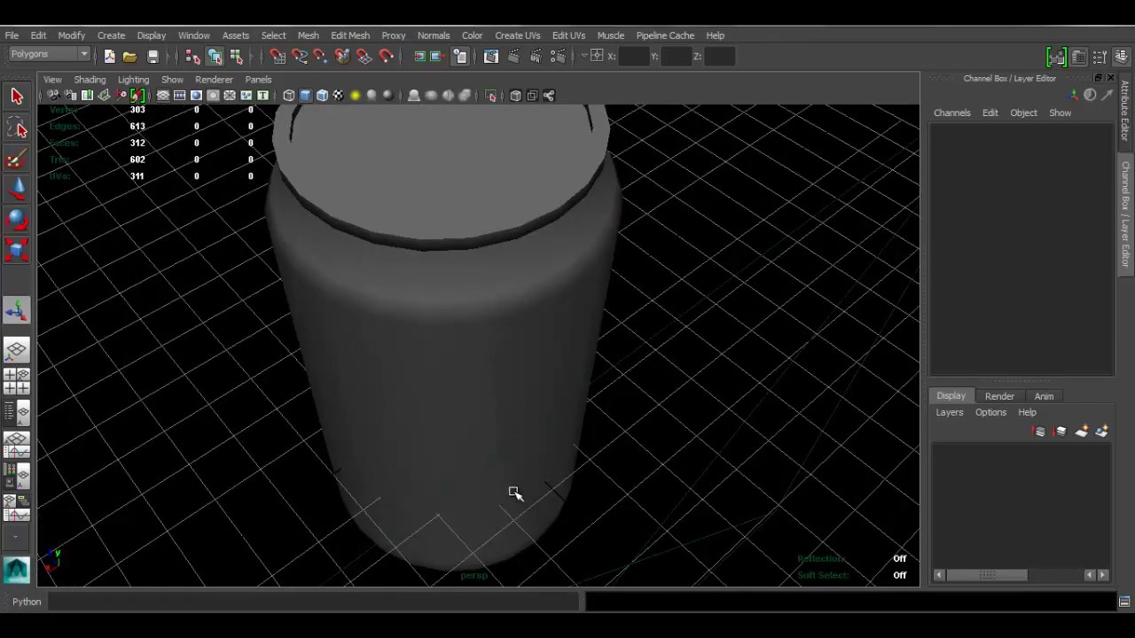
pyautogui.click(476, 374)
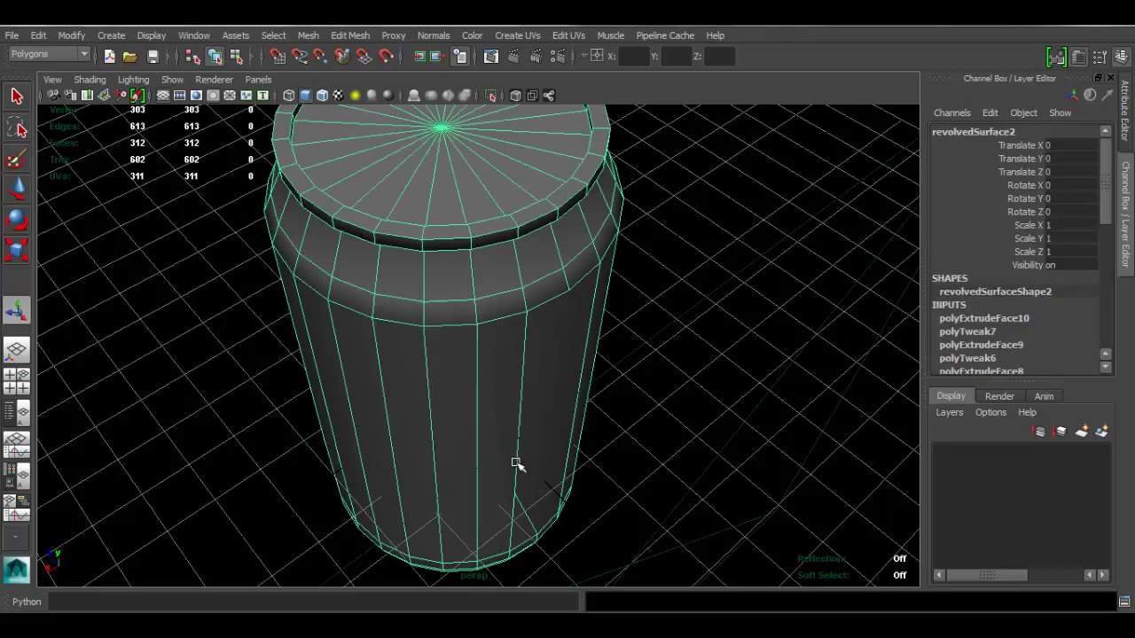
pyautogui.keyDown('alt'); pyautogui.moveTo(516, 463); pyautogui.dragTo(451, 309); pyautogui.keyUp('alt')
pyautogui.keyDown('alt'); pyautogui.moveTo(451, 309); pyautogui.dragTo(468, 429, button='right'); pyautogui.keyUp('alt')
pyautogui.moveTo(490, 230); pyautogui.dragTo(417, 228, button='right')
pyautogui.keyDown('alt'); pyautogui.moveTo(514, 311); pyautogui.dragTo(481, 251); pyautogui.keyUp('alt')
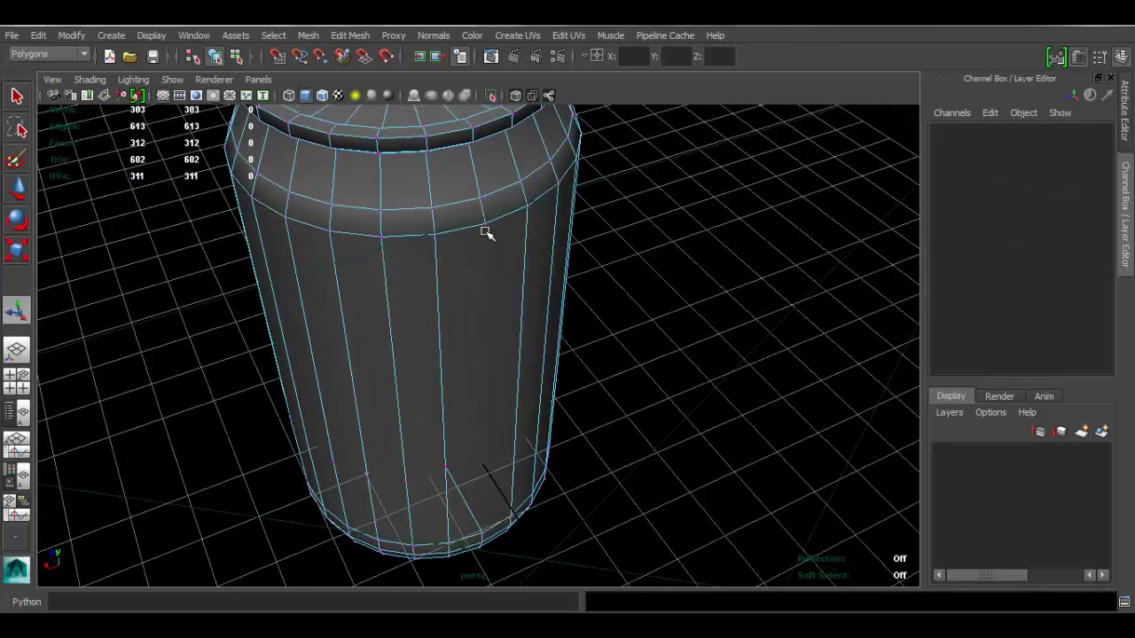
pyautogui.click(488, 219)
pyautogui.keyDown('alt'); pyautogui.moveTo(496, 383); pyautogui.dragTo(468, 247); pyautogui.keyUp('alt')
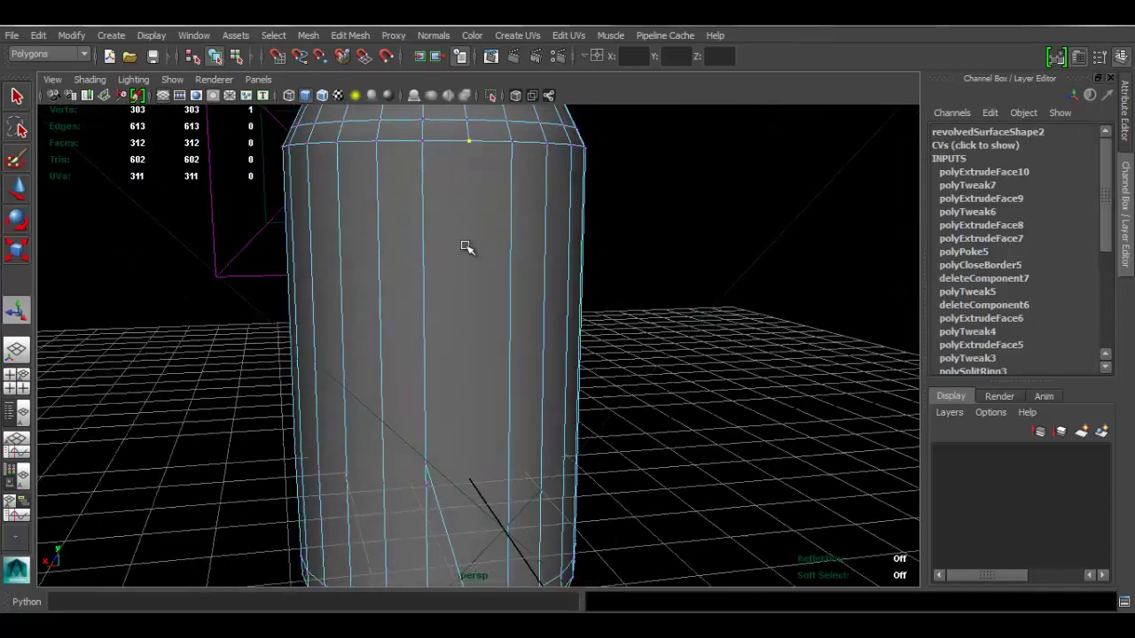
pyautogui.keyDown('alt'); pyautogui.moveTo(503, 348); pyautogui.dragTo(499, 125, button='middle'); pyautogui.keyUp('alt')
pyautogui.keyDown('alt'); pyautogui.moveTo(497, 399); pyautogui.dragTo(506, 435, button='right'); pyautogui.keyUp('alt')
pyautogui.keyDown('alt'); pyautogui.moveTo(505, 434); pyautogui.dragTo(493, 373); pyautogui.keyUp('alt')
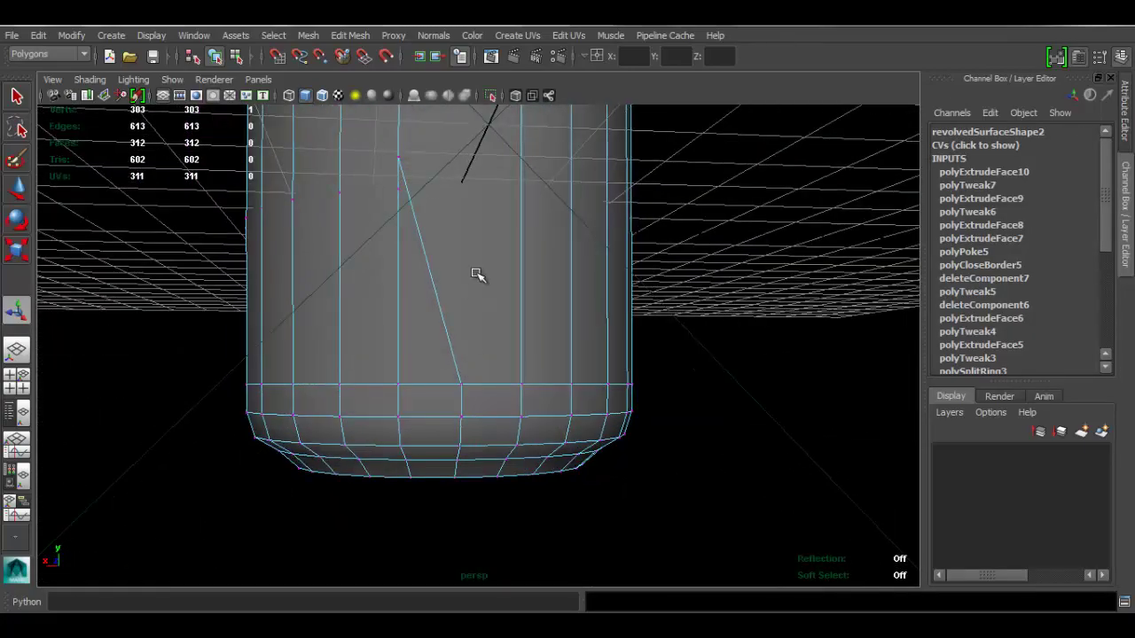
pyautogui.keyDown('alt'); pyautogui.moveTo(501, 233); pyautogui.dragTo(524, 385, button='middle'); pyautogui.keyUp('alt')
pyautogui.keyDown('alt'); pyautogui.moveTo(524, 384); pyautogui.dragTo(382, 275, button='right'); pyautogui.keyUp('alt')
pyautogui.keyDown('alt'); pyautogui.moveTo(514, 257); pyautogui.dragTo(508, 349, button='middle'); pyautogui.keyUp('alt')
pyautogui.keyDown('alt'); pyautogui.moveTo(509, 349); pyautogui.dragTo(469, 371, button='right'); pyautogui.keyUp('alt')
pyautogui.keyDown('alt'); pyautogui.moveTo(497, 404); pyautogui.dragTo(497, 363, button='middle'); pyautogui.keyUp('alt')
pyautogui.keyDown('shift'); pyautogui.click(471, 497); pyautogui.keyUp('shift')
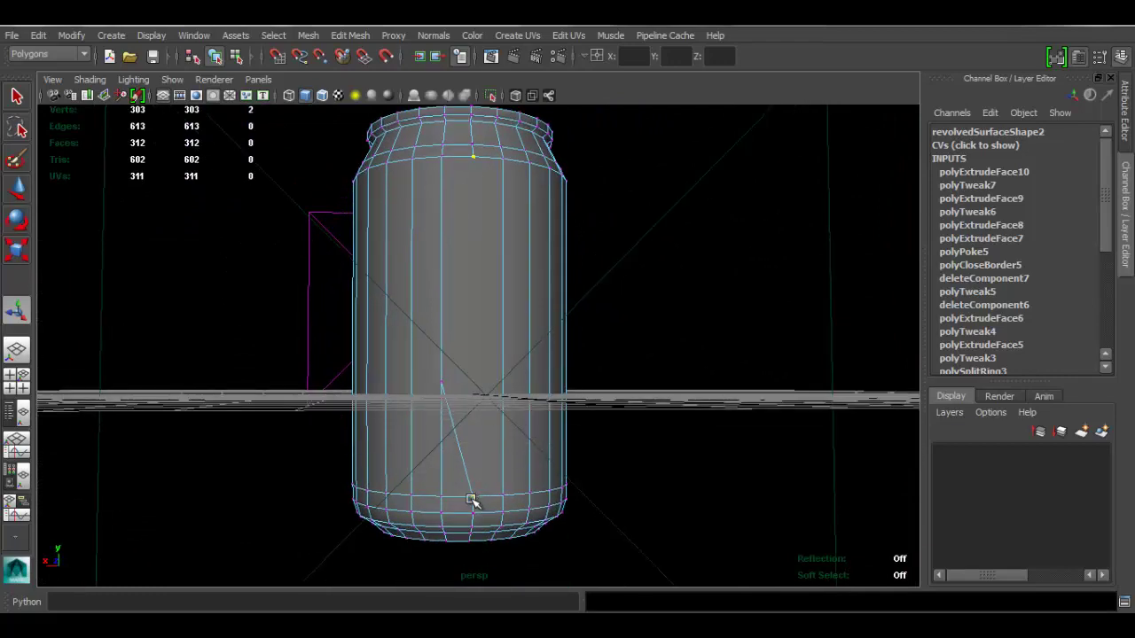
pyautogui.click(350, 36)
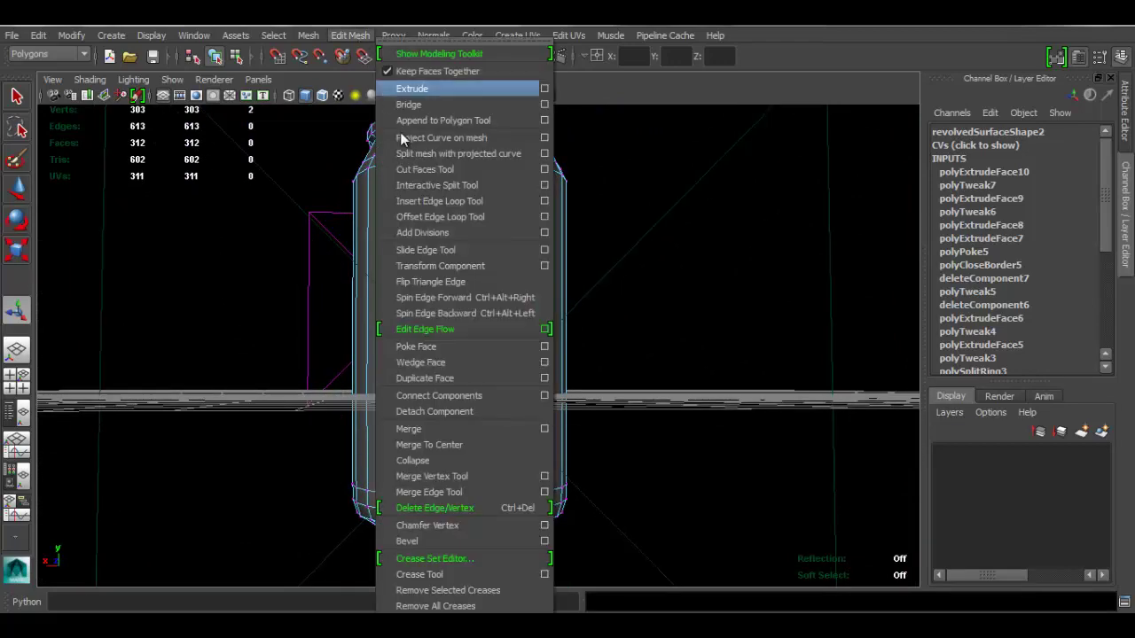
pyautogui.click(446, 396)
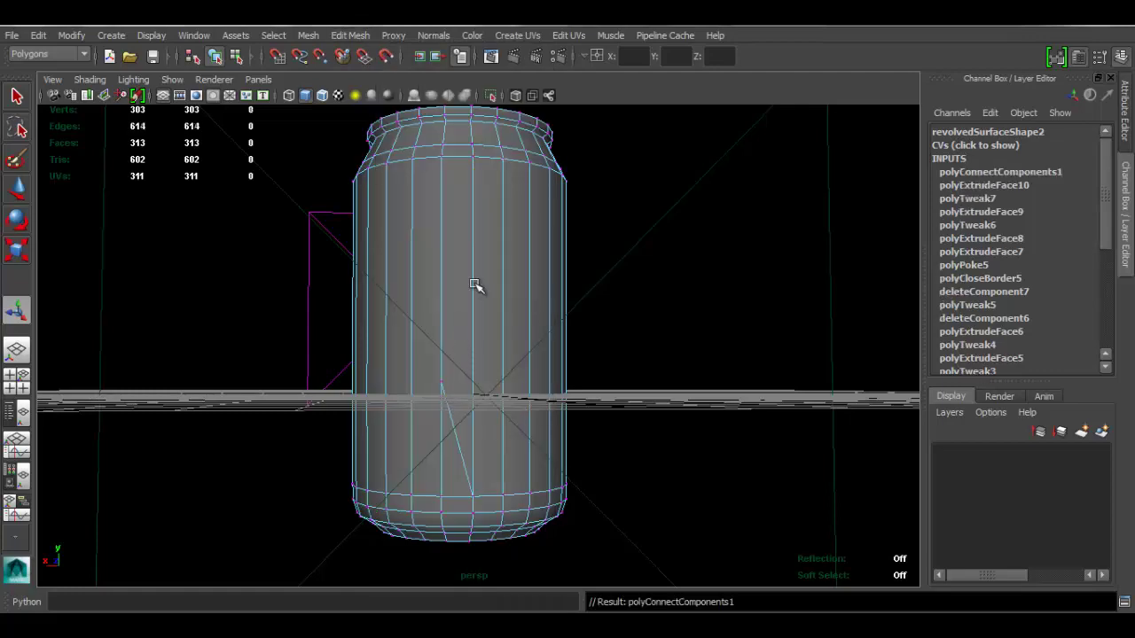
# Delete the stray diagonal edge on the lower can body together with its leftover vertex.
pyautogui.moveTo(476, 282); pyautogui.dragTo(464, 169, button='right')
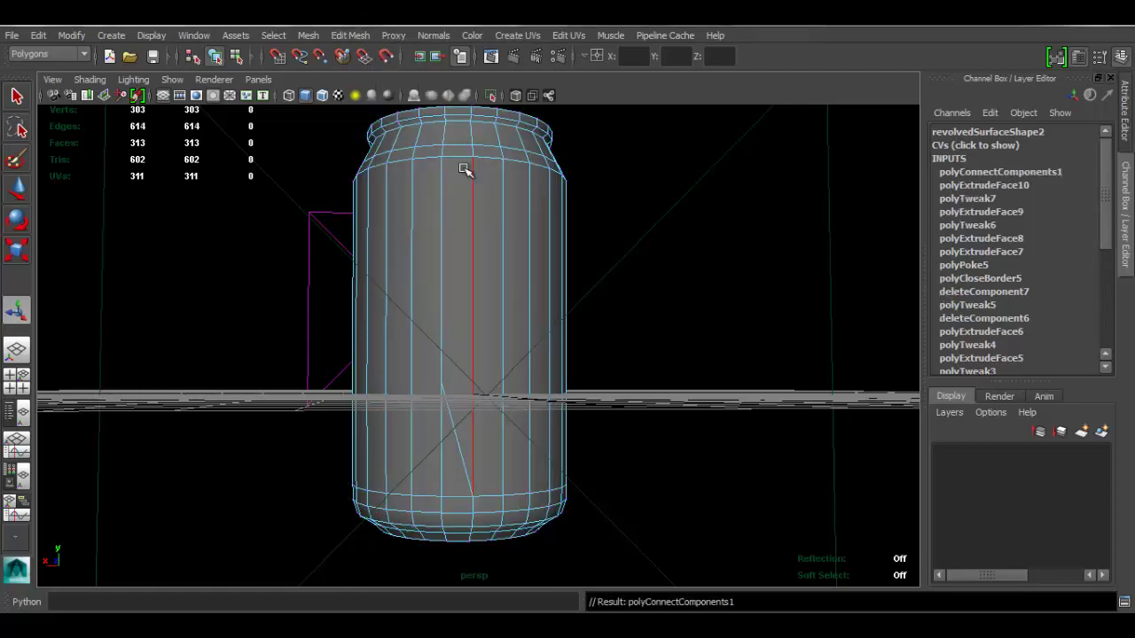
pyautogui.click(452, 407)
pyautogui.keyDown('alt'); pyautogui.moveTo(452, 406); pyautogui.dragTo(516, 338); pyautogui.keyUp('alt')
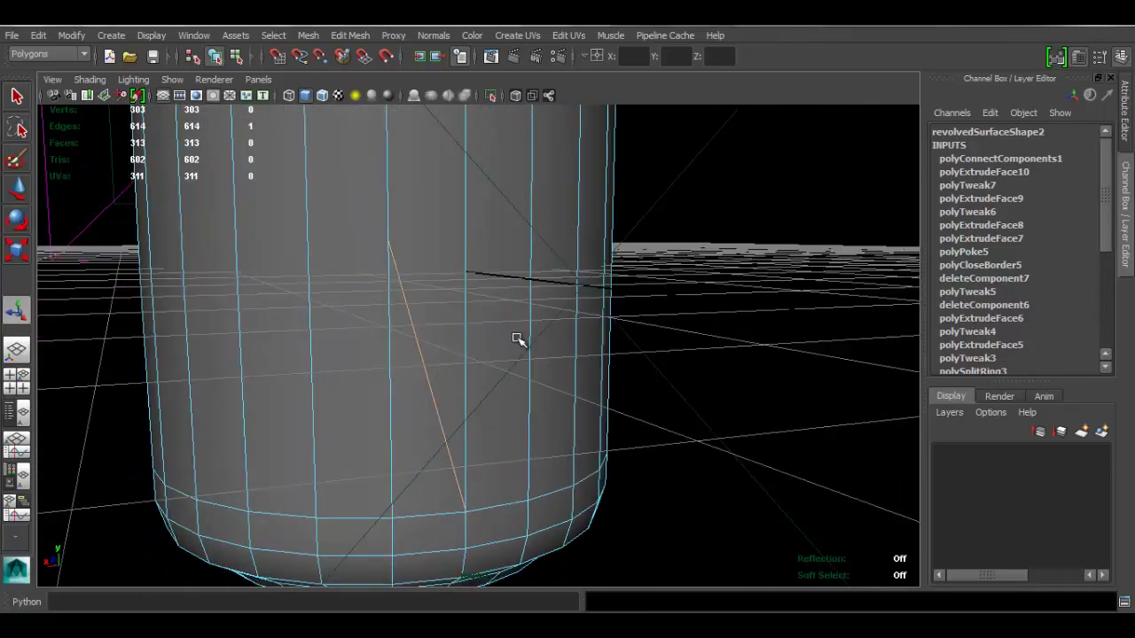
pyautogui.click(350, 36)
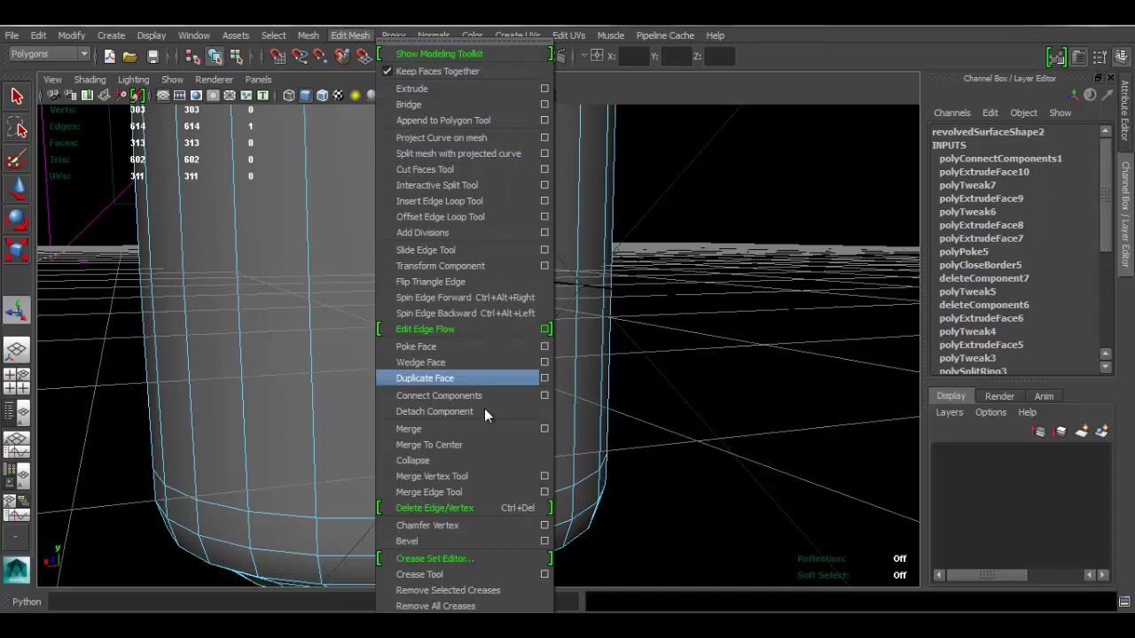
pyautogui.click(490, 508)
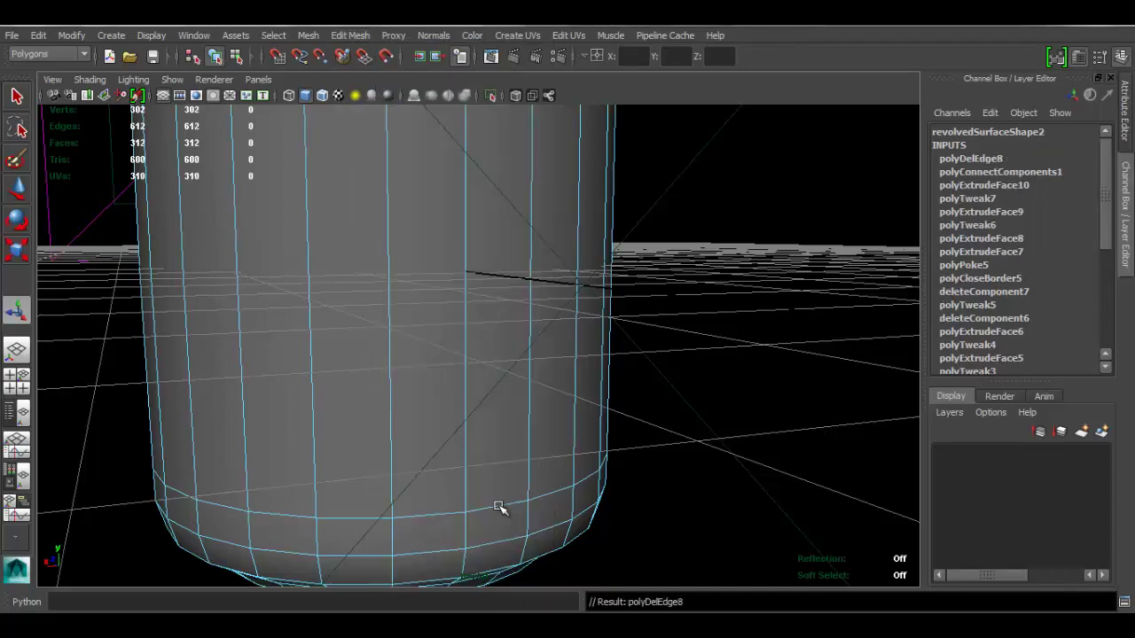
pyautogui.moveTo(464, 252); pyautogui.dragTo(543, 239, button='right')
# Inspect the can's body, rim and recessed lid from several angles, both shaded and with the wireframe highlighted.
pyautogui.keyDown('alt'); pyautogui.moveTo(553, 266); pyautogui.dragTo(479, 354); pyautogui.keyUp('alt')
pyautogui.keyDown('alt'); pyautogui.moveTo(479, 355); pyautogui.dragTo(297, 234, button='right'); pyautogui.keyUp('alt')
pyautogui.keyDown('alt'); pyautogui.moveTo(390, 257); pyautogui.dragTo(532, 368, button='middle'); pyautogui.keyUp('alt')
pyautogui.keyDown('alt'); pyautogui.moveTo(532, 368); pyautogui.dragTo(481, 359); pyautogui.keyUp('alt')
pyautogui.click(430, 353)
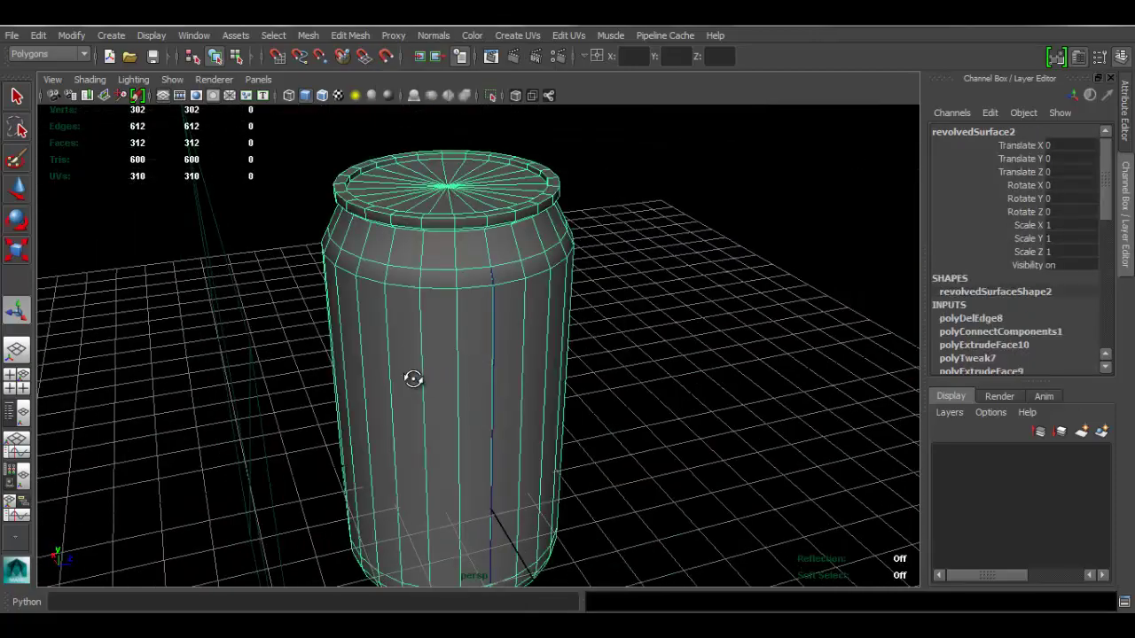
pyautogui.keyDown('alt'); pyautogui.moveTo(413, 377); pyautogui.dragTo(550, 323); pyautogui.keyUp('alt')
pyautogui.click(599, 221)
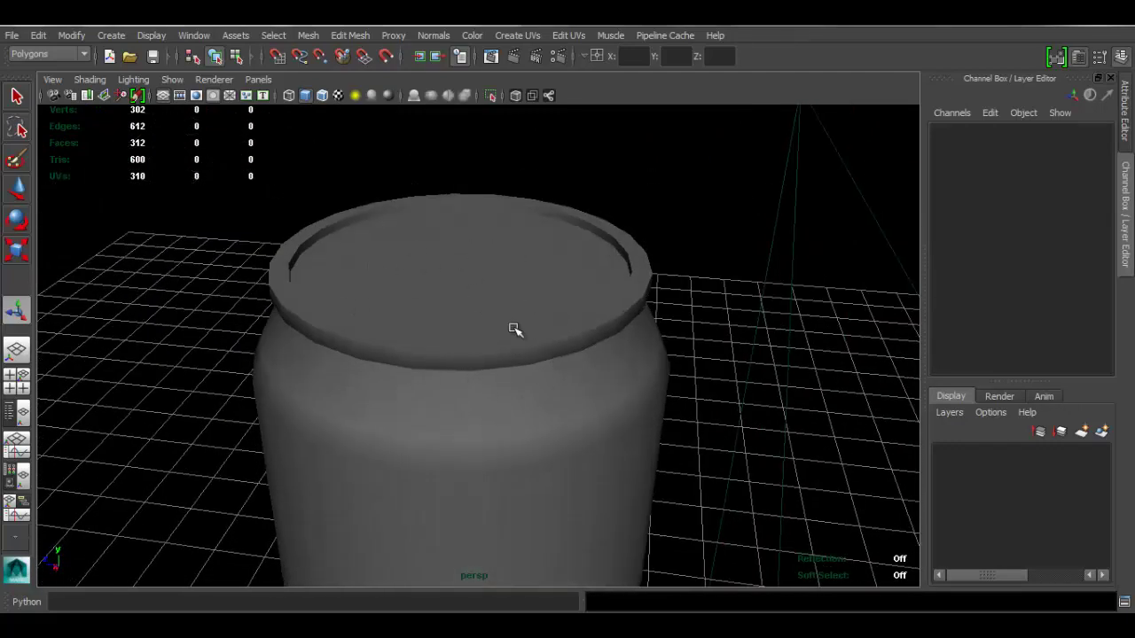
pyautogui.click(547, 286)
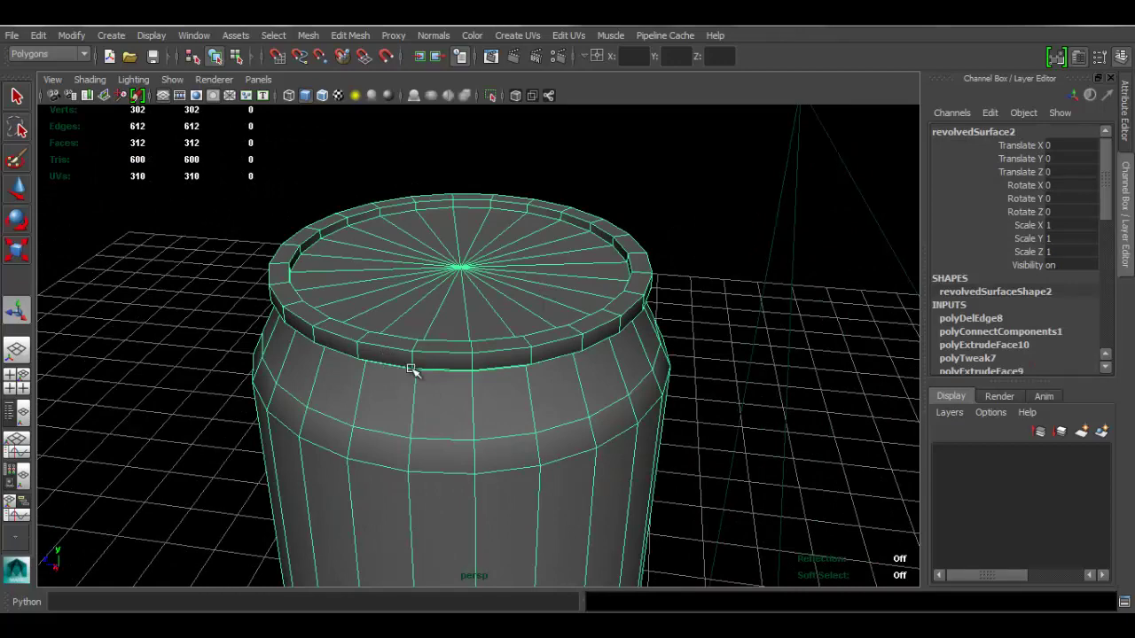
pyautogui.scroll(-5, 484, 392)
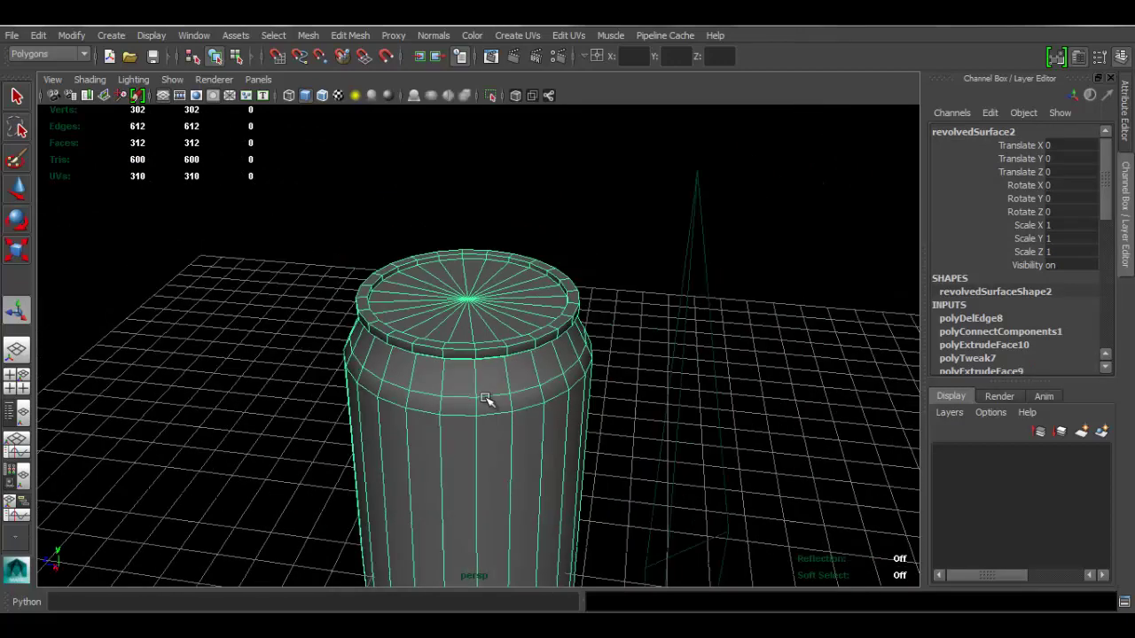
pyautogui.scroll(4, 506, 340)
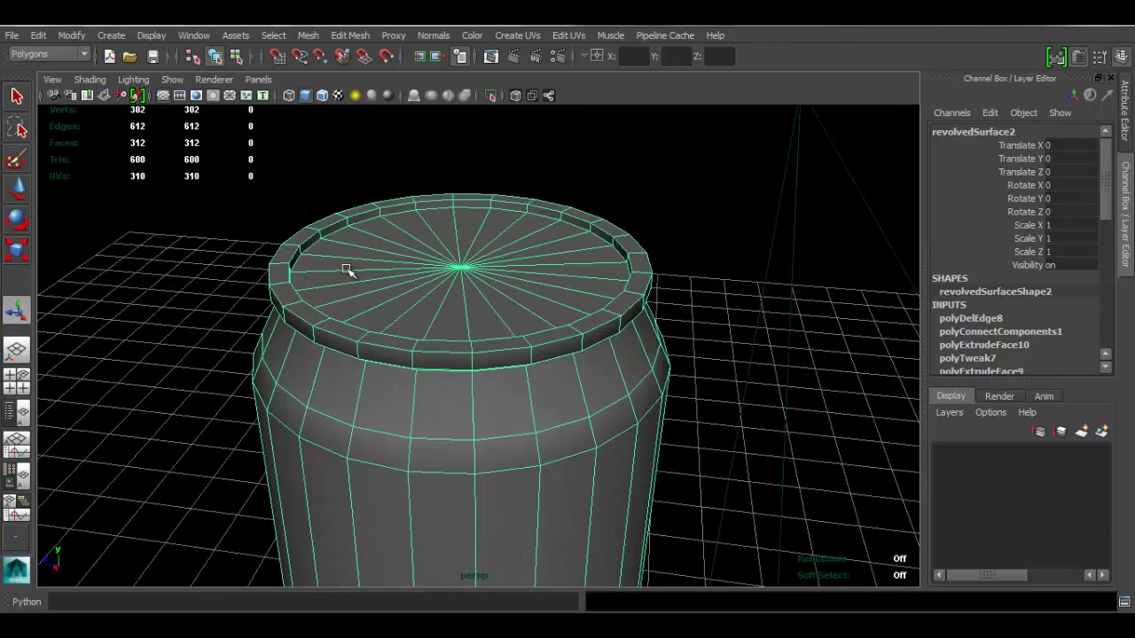